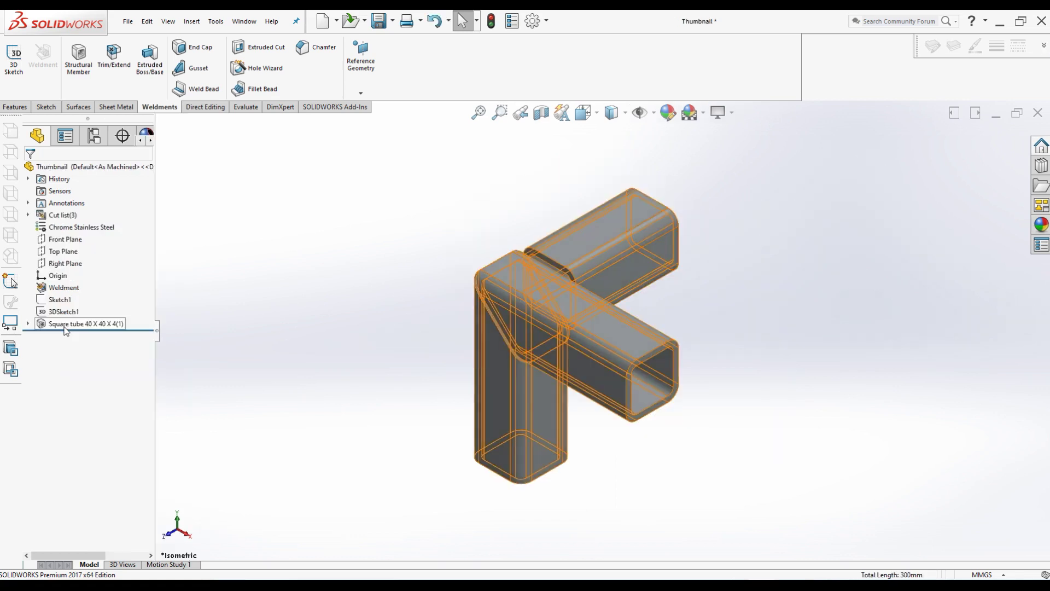
Edit the 40 x 40 x 4 square tube feature, changing Group 2's trim order at the shared corner to miter all three tubes
{"action": "right_click", "coordinate": [66, 327]}
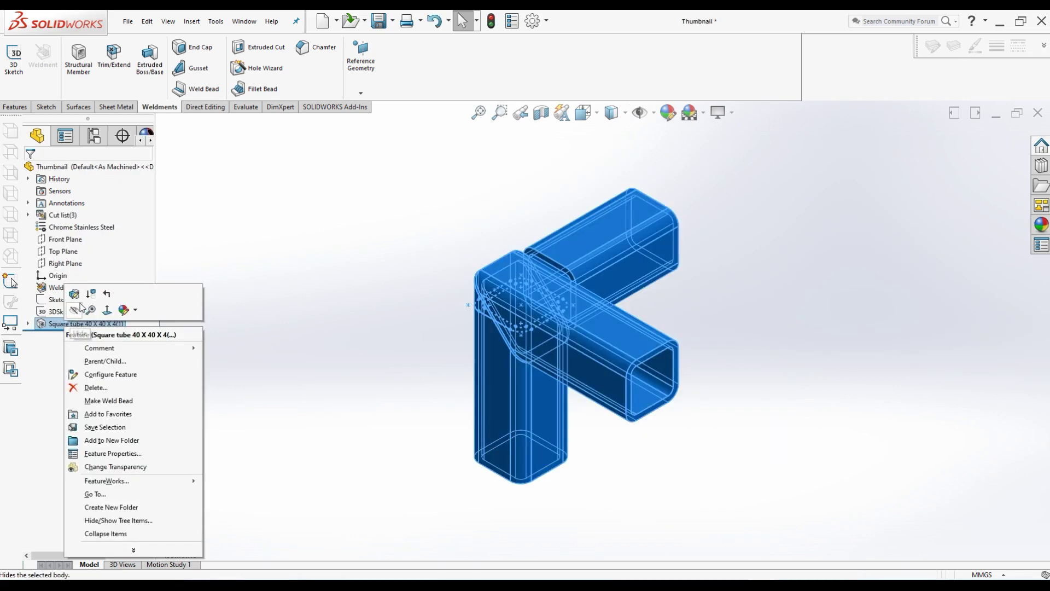
{"action": "left_click", "coordinate": [78, 298]}
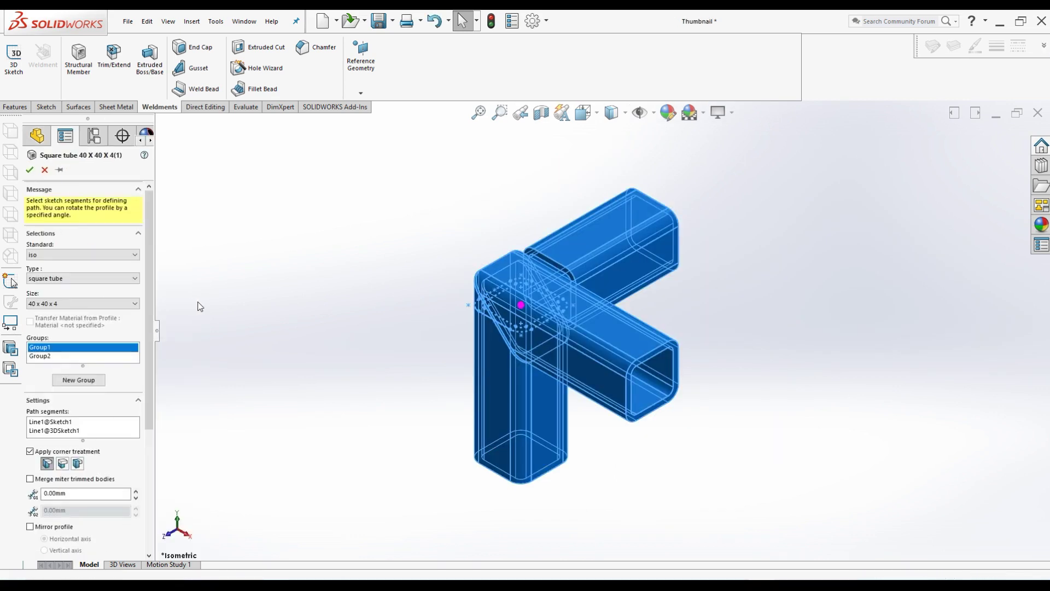
{"action": "left_click", "coordinate": [521, 305]}
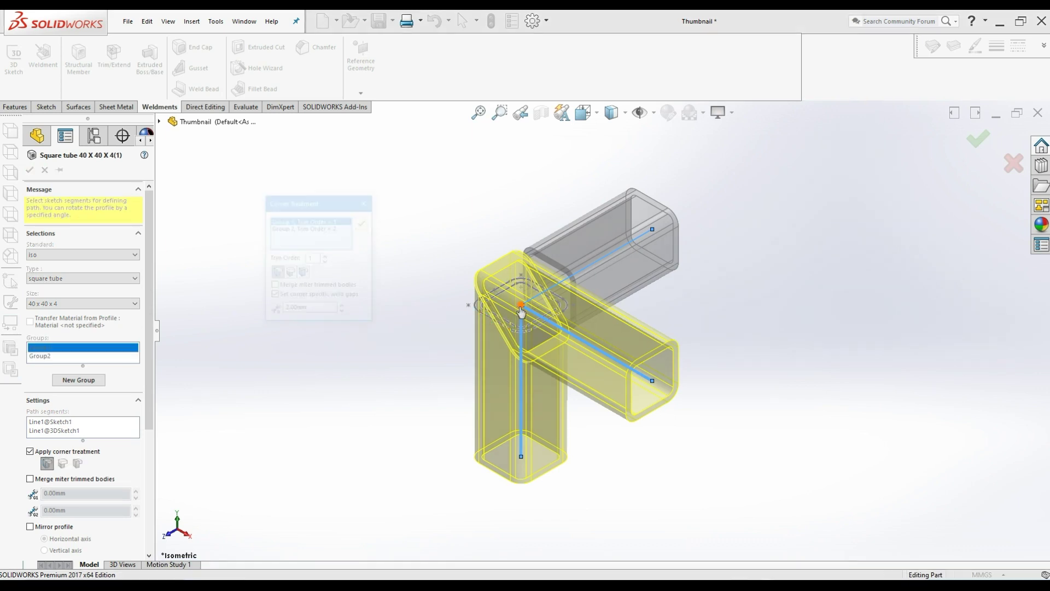
{"action": "left_click", "coordinate": [327, 227]}
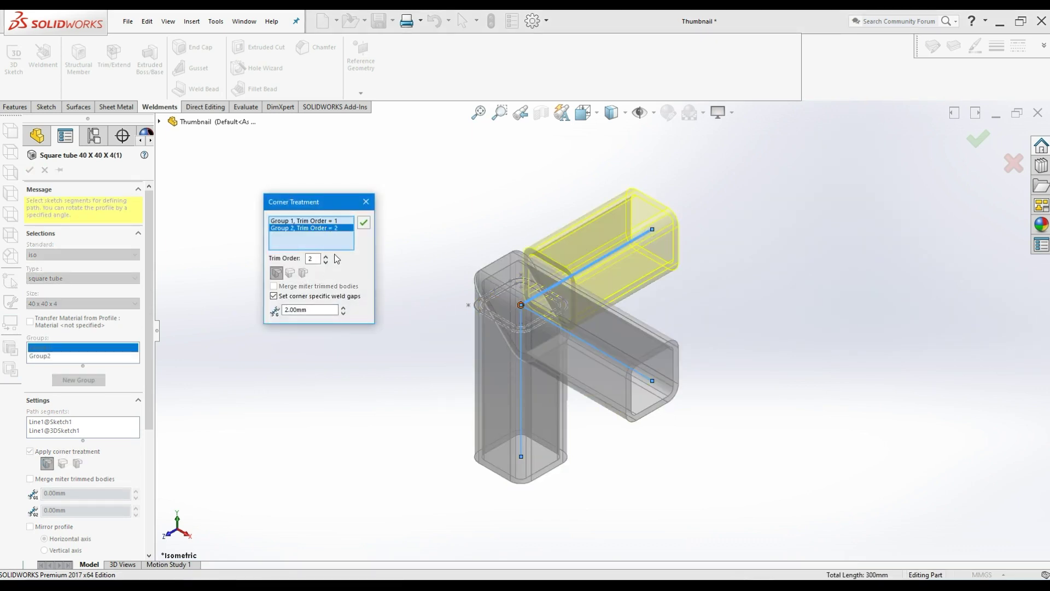
{"action": "left_click", "coordinate": [364, 222]}
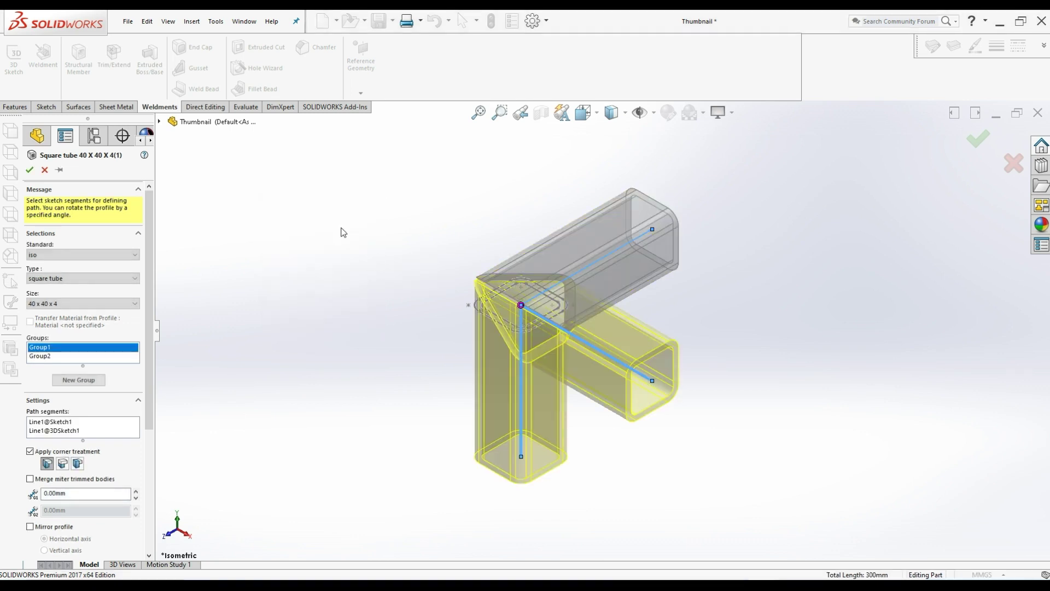
{"action": "left_click", "coordinate": [29, 169]}
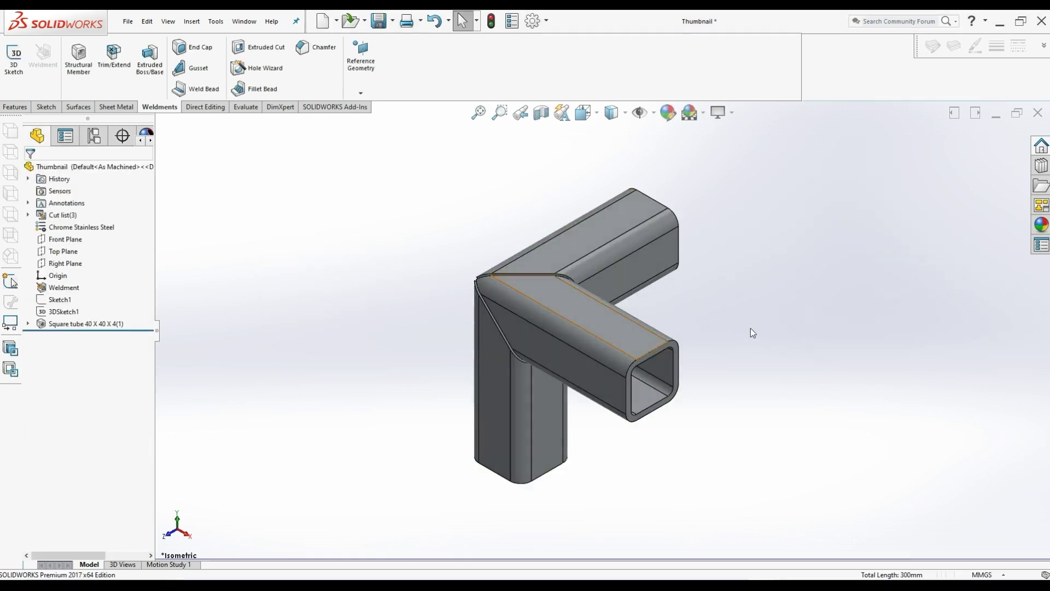
{"action": "middle_click_drag", "start_coordinate": [494, 301], "coordinate": [537, 338]}
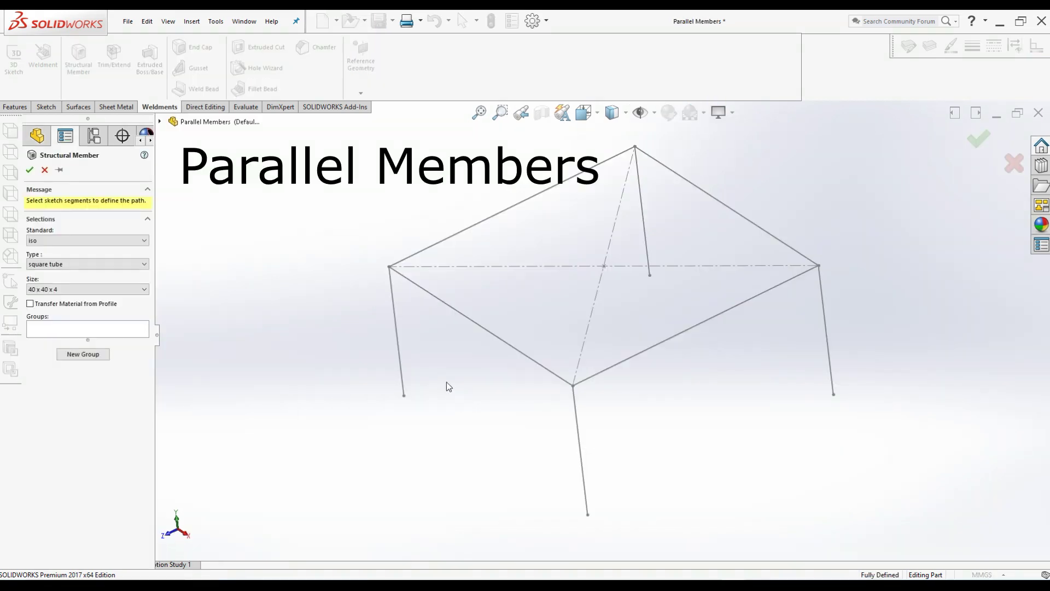
Create a structural member of iso square tube, 40 x 40 x 4, along the four parallel leg lines of the 3D sketch
{"action": "left_click", "coordinate": [392, 319]}
{"action": "left_click", "coordinate": [649, 228]}
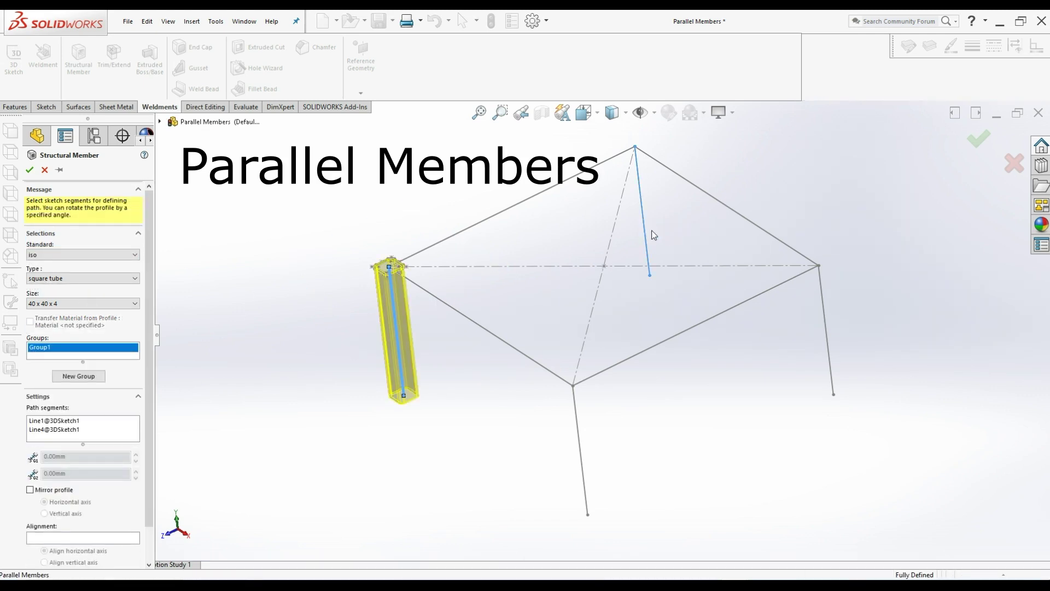
{"action": "left_click", "coordinate": [824, 305]}
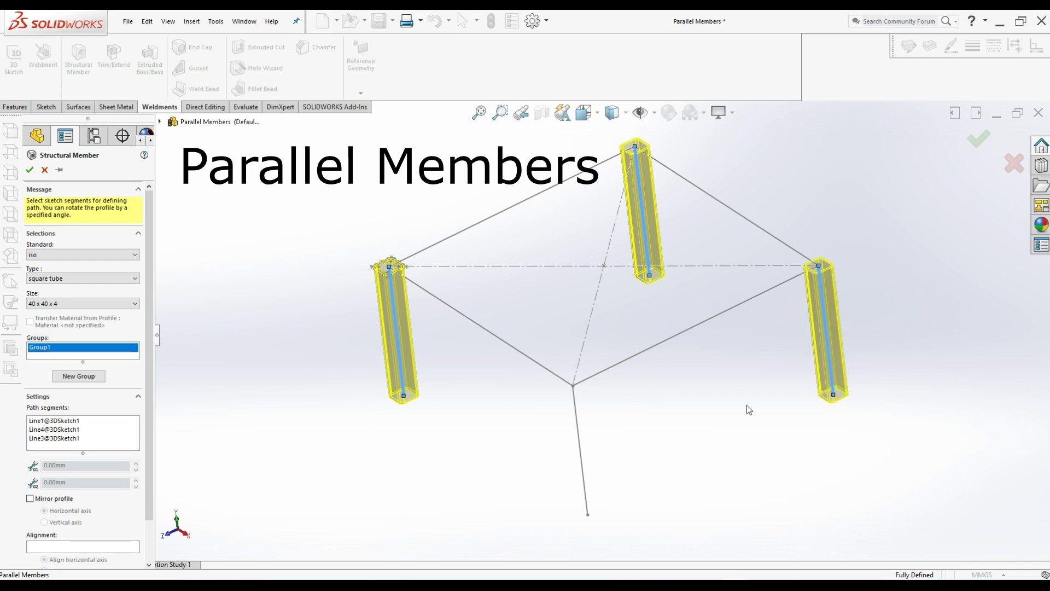
{"action": "left_click", "coordinate": [579, 442]}
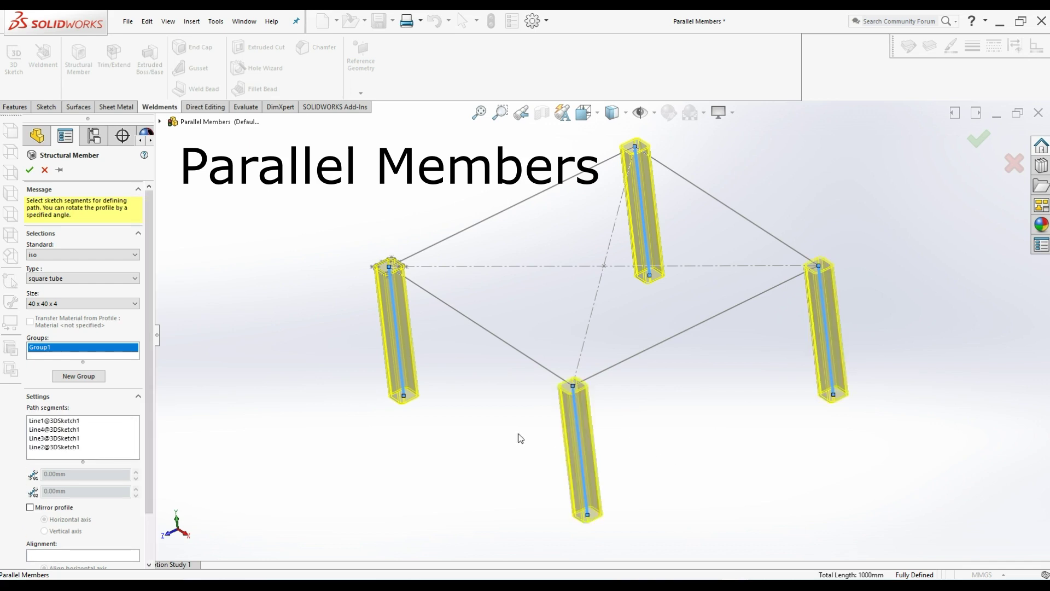
{"action": "left_click", "coordinate": [30, 170]}
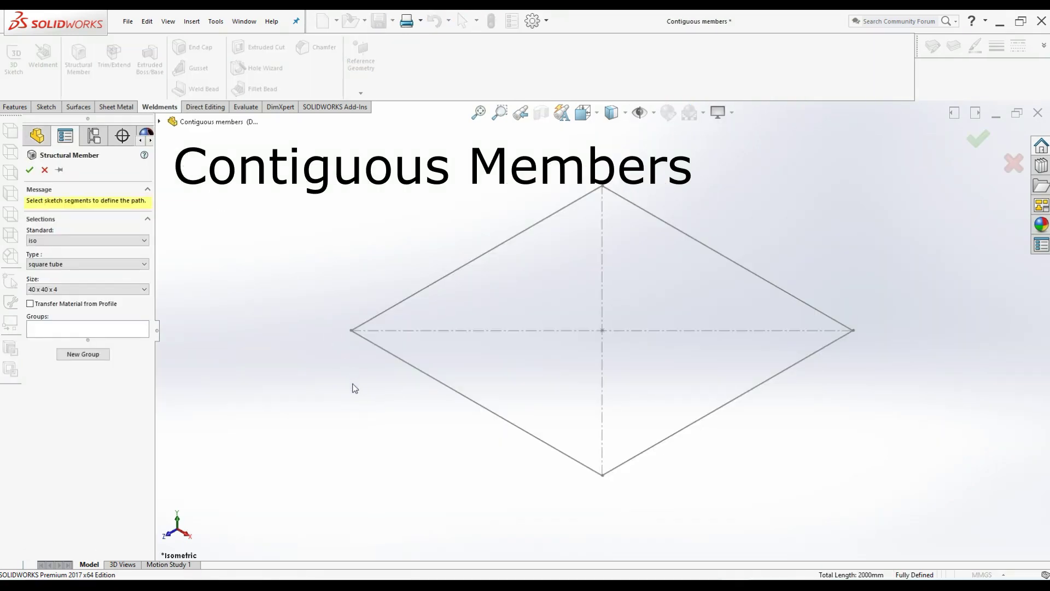
Create a structural member of iso square tube, 40 x 40 x 4, along the four connected perimeter lines as one contiguous group
{"action": "left_click", "coordinate": [391, 308]}
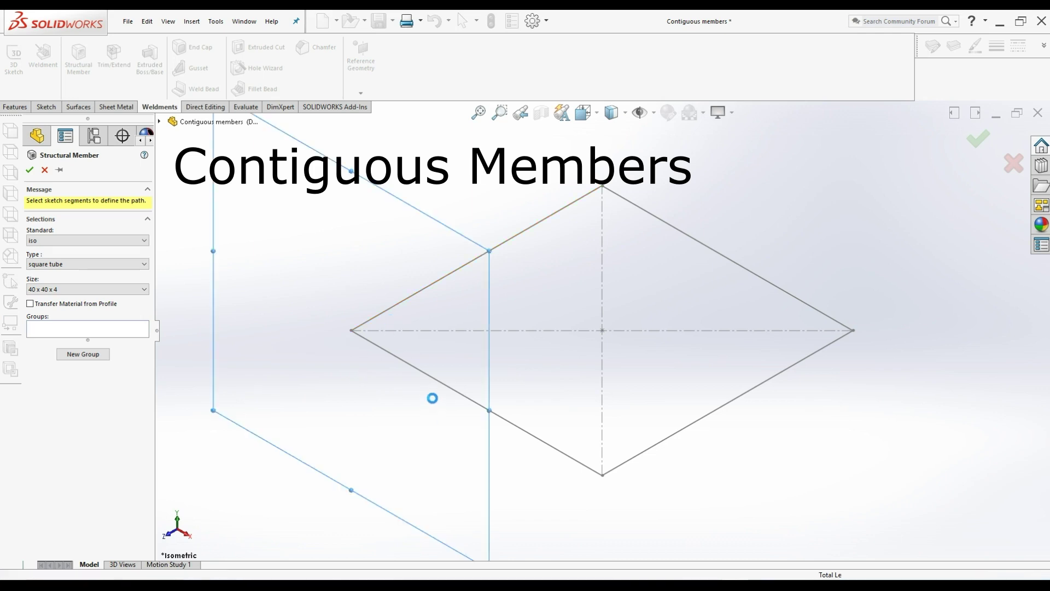
{"action": "left_click", "coordinate": [547, 444]}
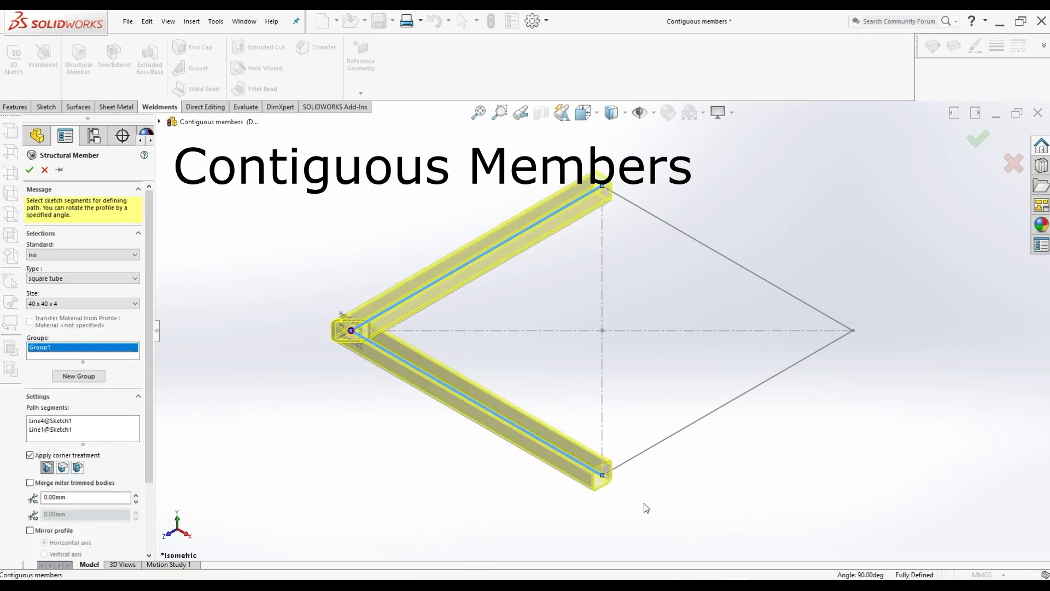
{"action": "left_click", "coordinate": [652, 449]}
{"action": "left_click", "coordinate": [766, 281]}
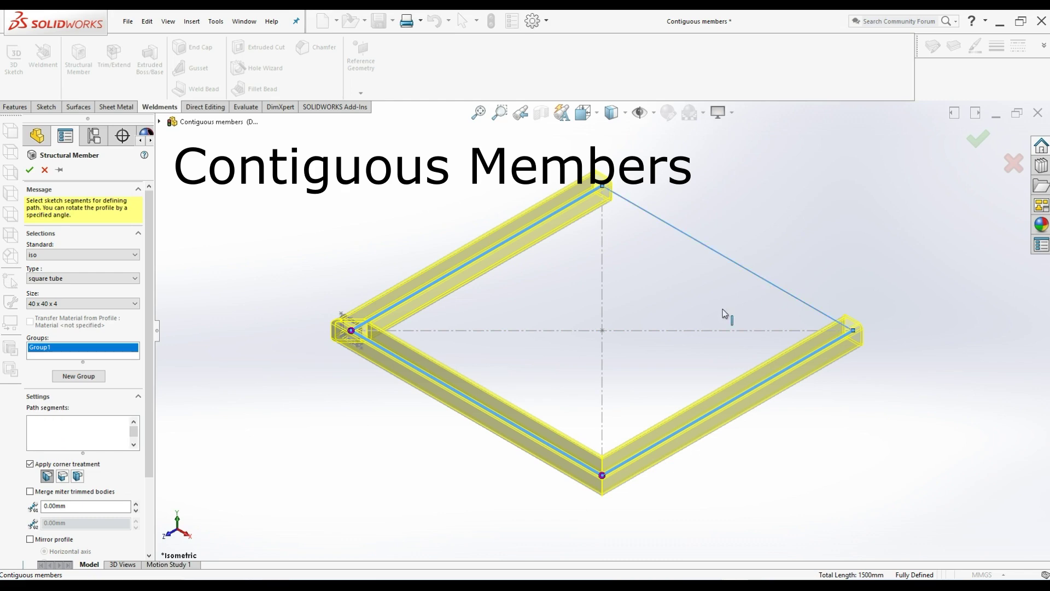
{"action": "left_click", "coordinate": [29, 169]}
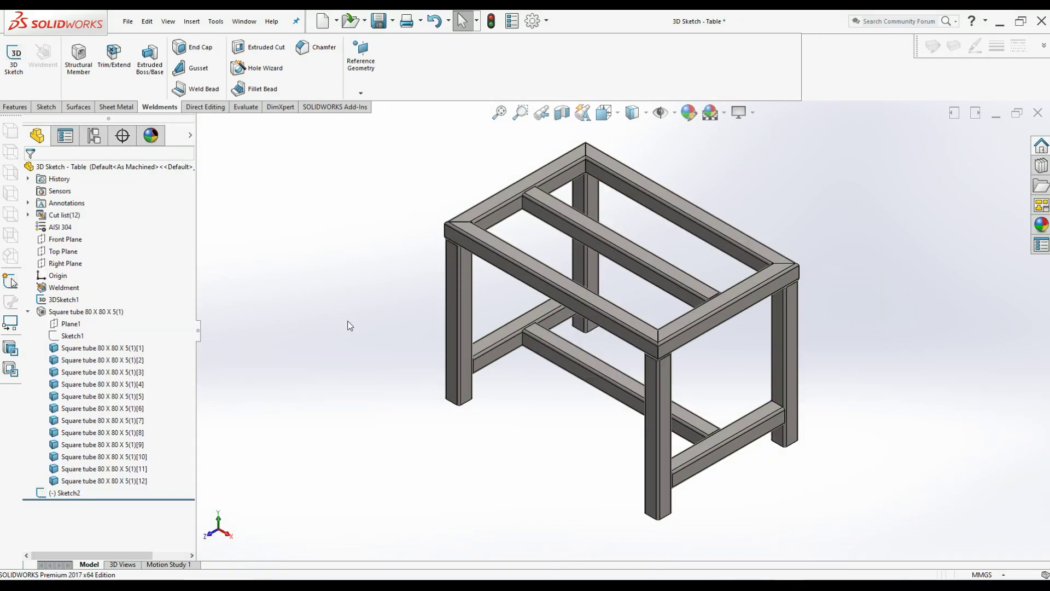
Open the table frame's 80 x 80 x 5 square tube feature for editing
{"action": "left_click", "coordinate": [96, 312]}
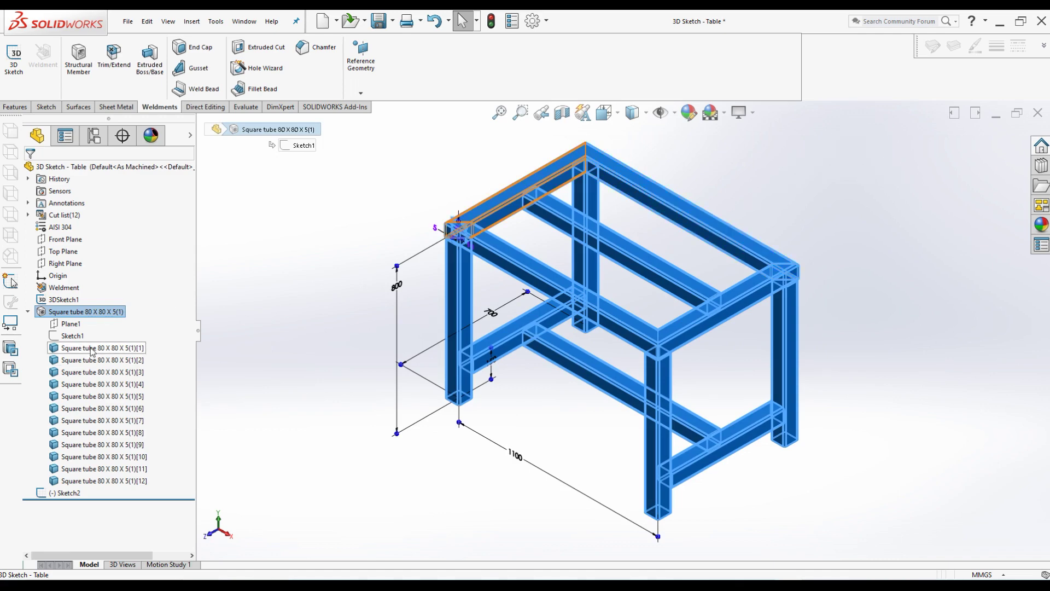
{"action": "left_click", "coordinate": [92, 349]}
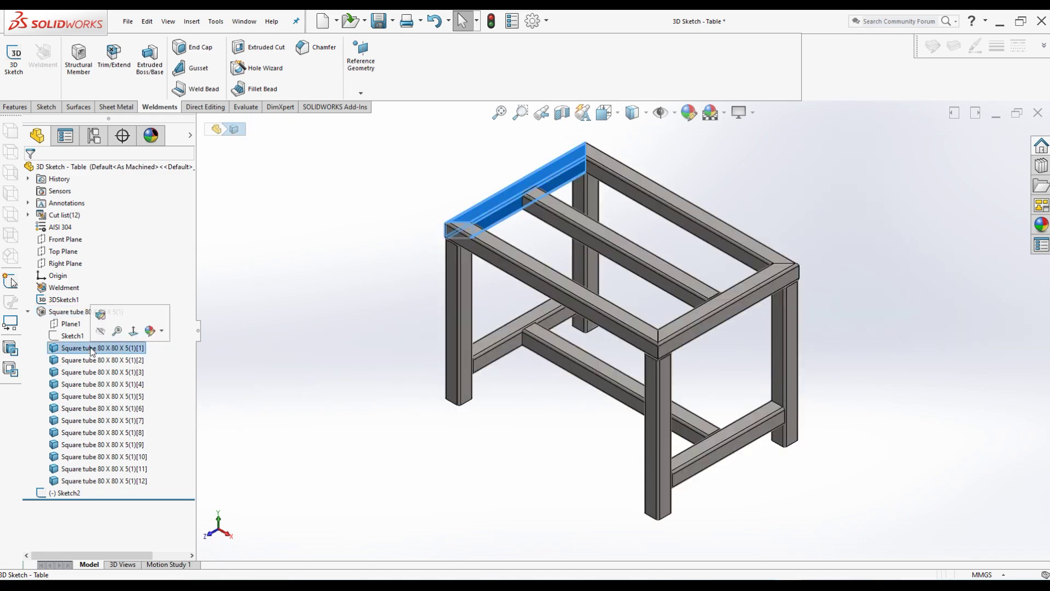
{"action": "left_click", "coordinate": [101, 316]}
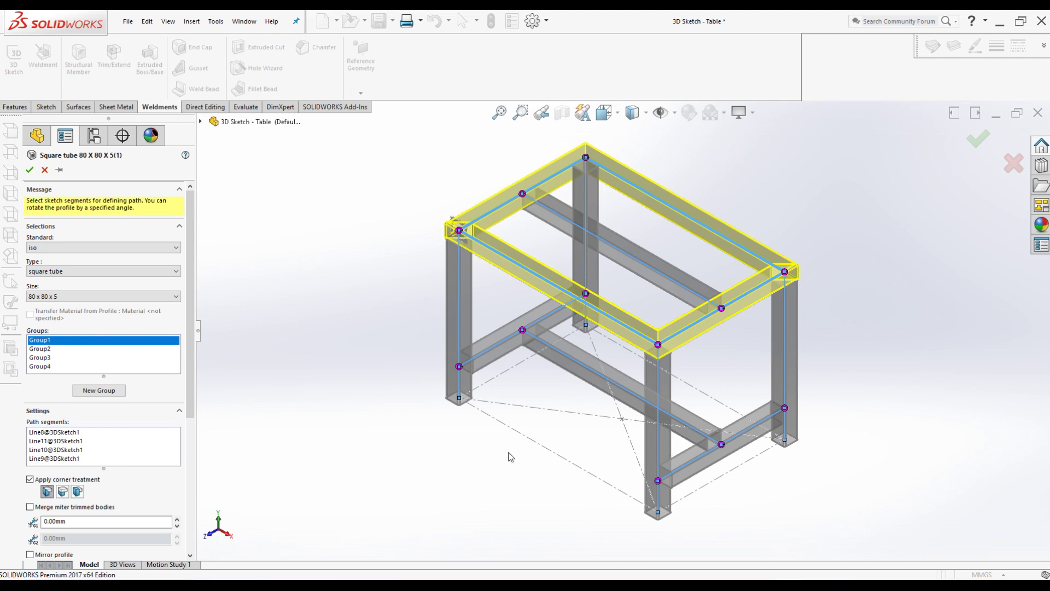
Examine which table frame members belong to each of the groups Group1 to Group4
{"action": "left_click", "coordinate": [40, 349]}
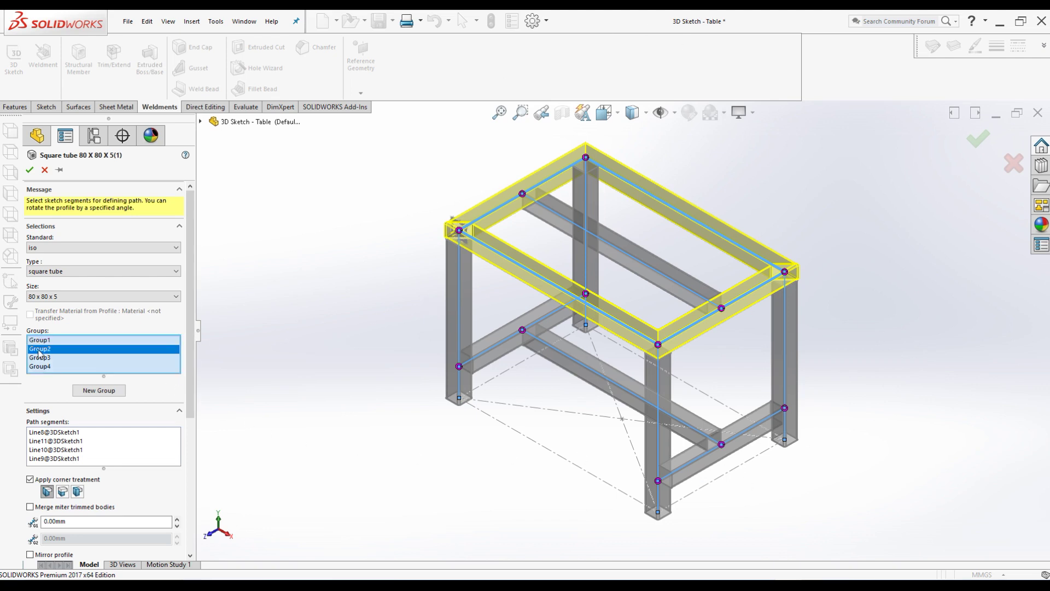
{"action": "left_click", "coordinate": [39, 358]}
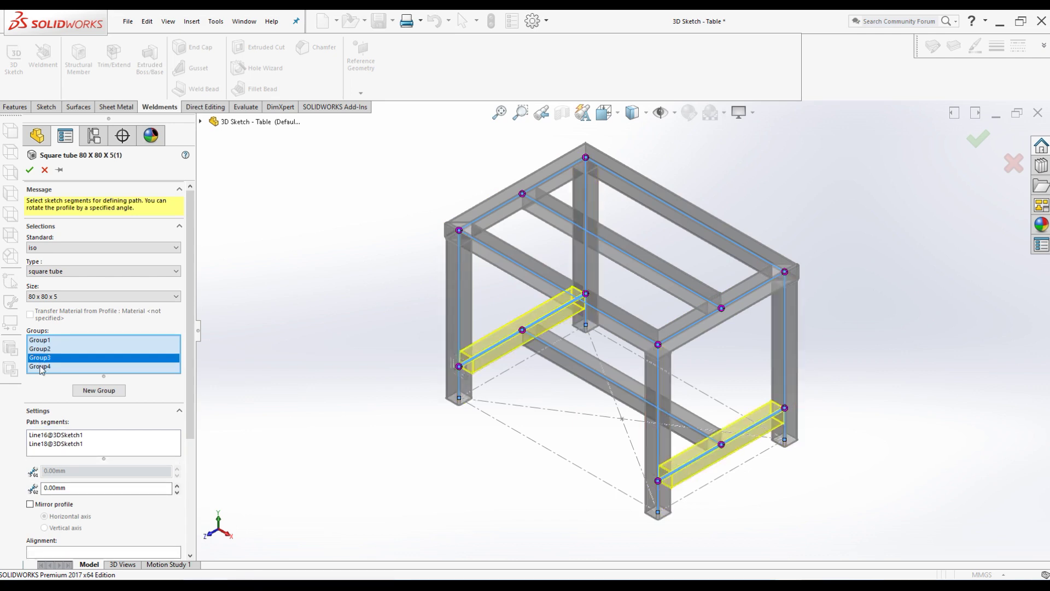
{"action": "left_click", "coordinate": [39, 366]}
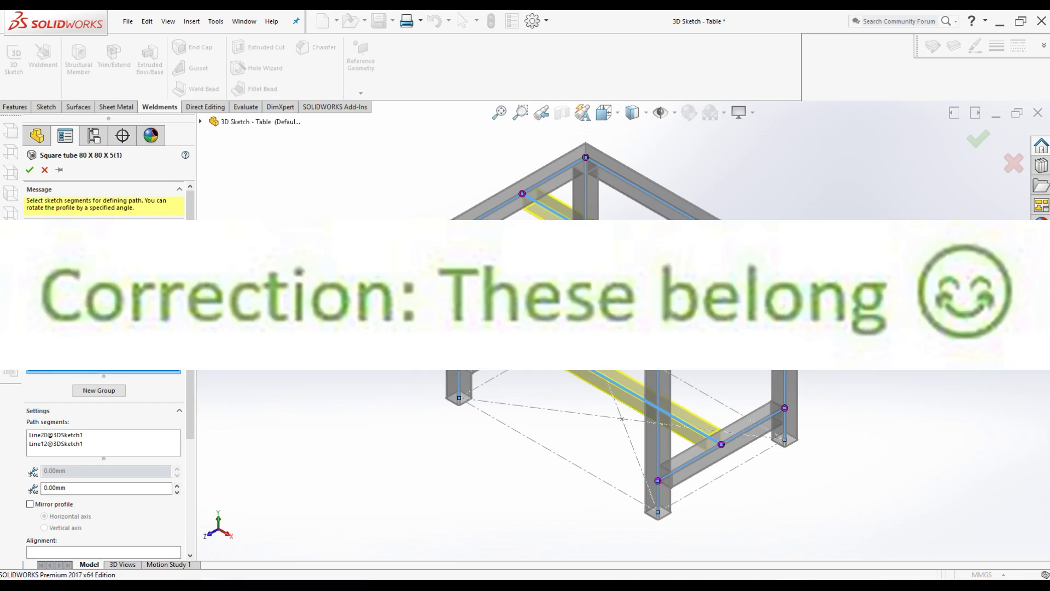
{"action": "left_click", "coordinate": [39, 357]}
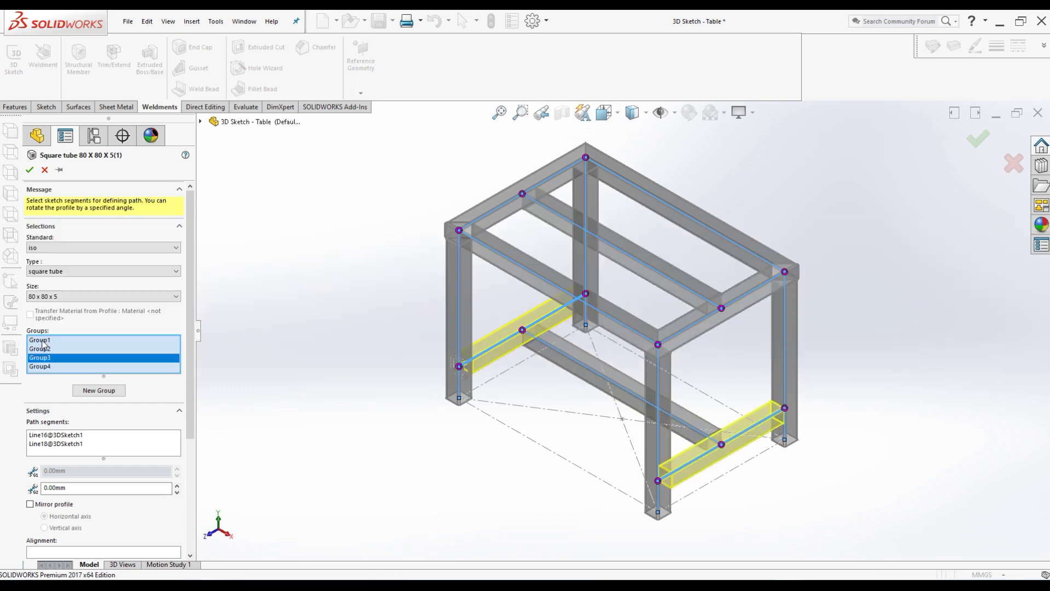
{"action": "left_click", "coordinate": [39, 340]}
{"action": "left_click", "coordinate": [43, 349]}
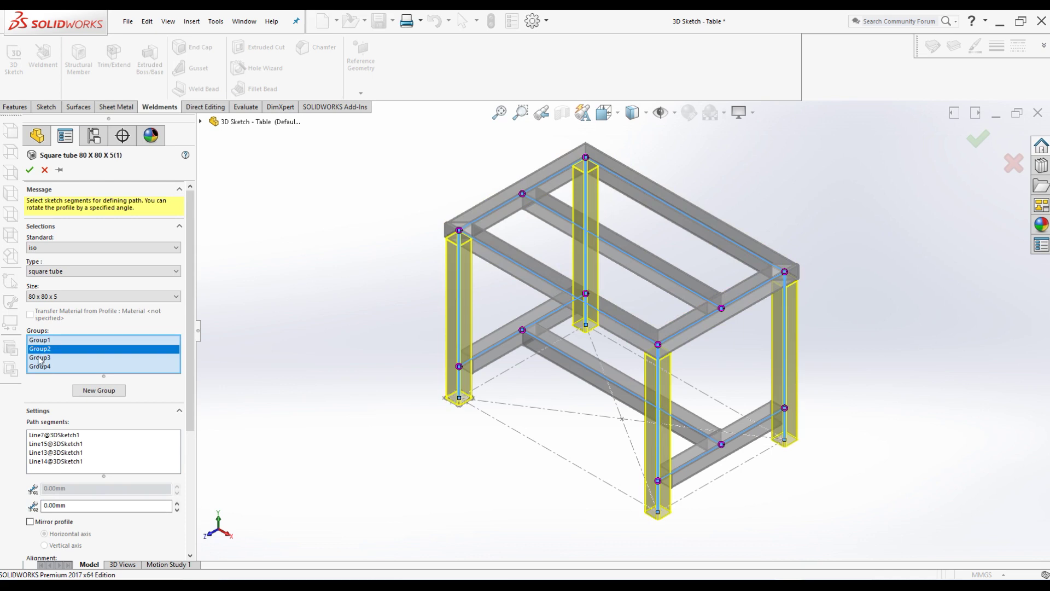
{"action": "left_click", "coordinate": [40, 358]}
{"action": "left_click", "coordinate": [38, 367]}
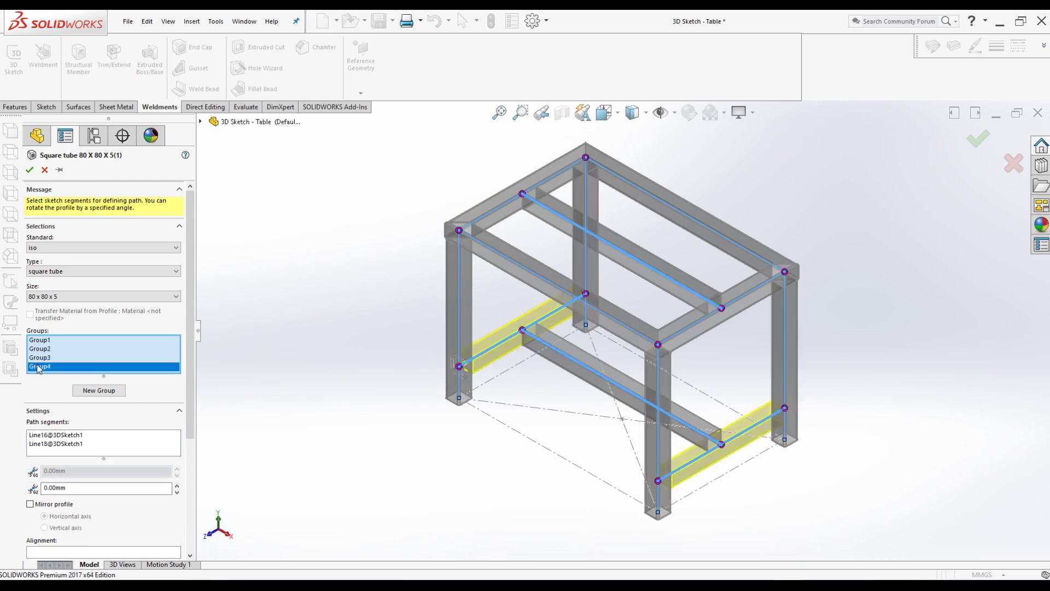
{"action": "left_click", "coordinate": [41, 358]}
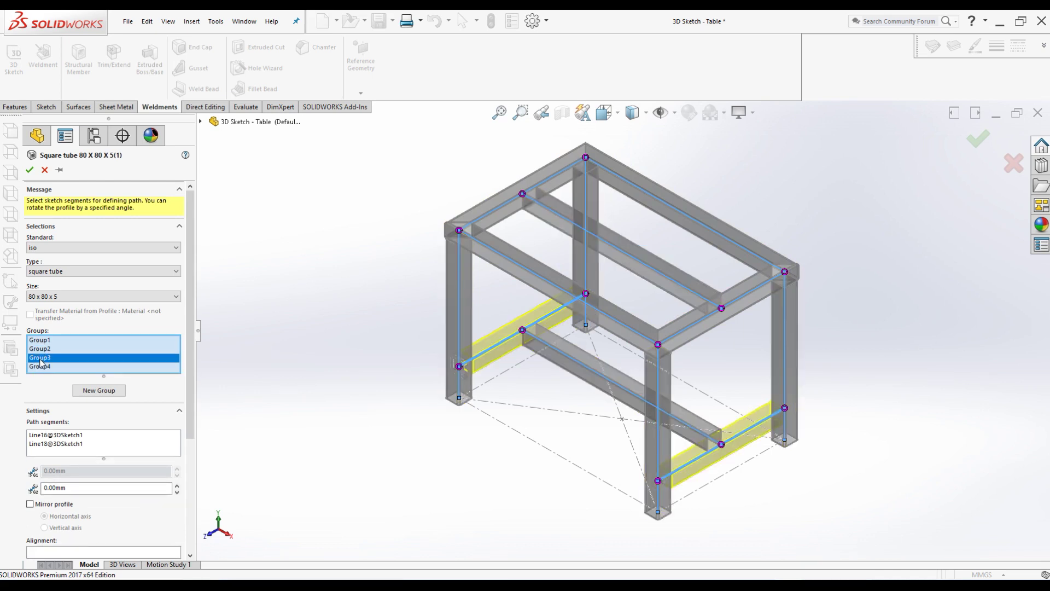
{"action": "left_click", "coordinate": [43, 349]}
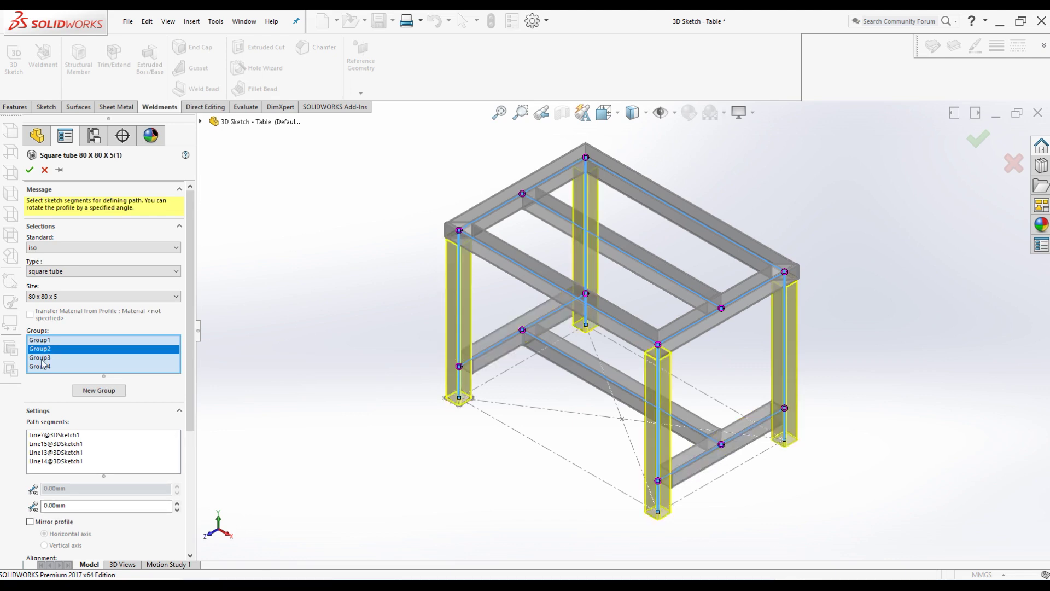
{"action": "left_click", "coordinate": [41, 340]}
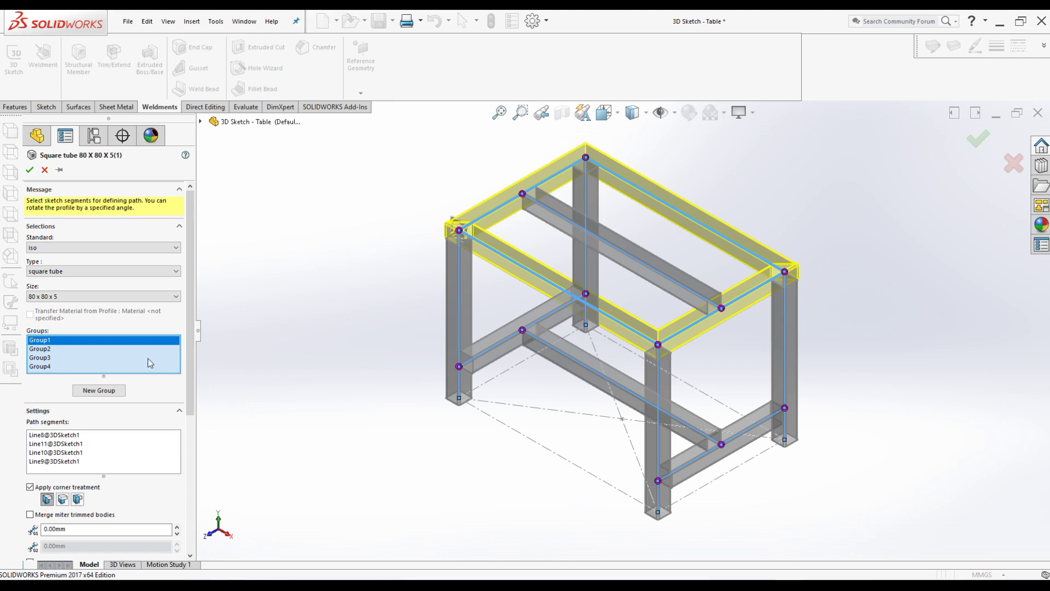
Clear all existing groups and form one group from the four parallel lengthwise lines, three on the tabletop and one lower stretcher
{"action": "right_click", "coordinate": [107, 357]}
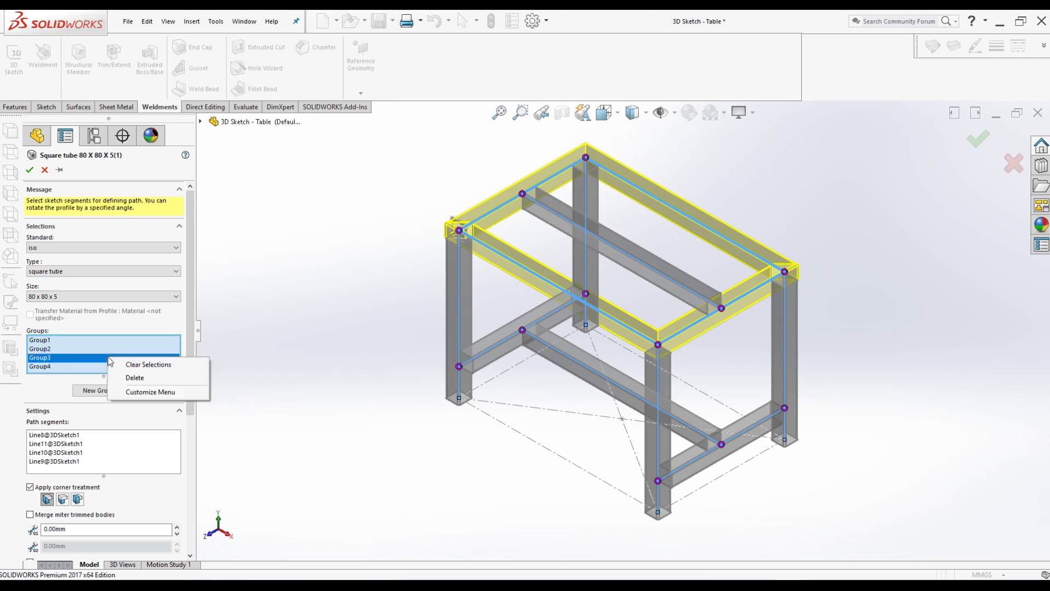
{"action": "left_click", "coordinate": [132, 367]}
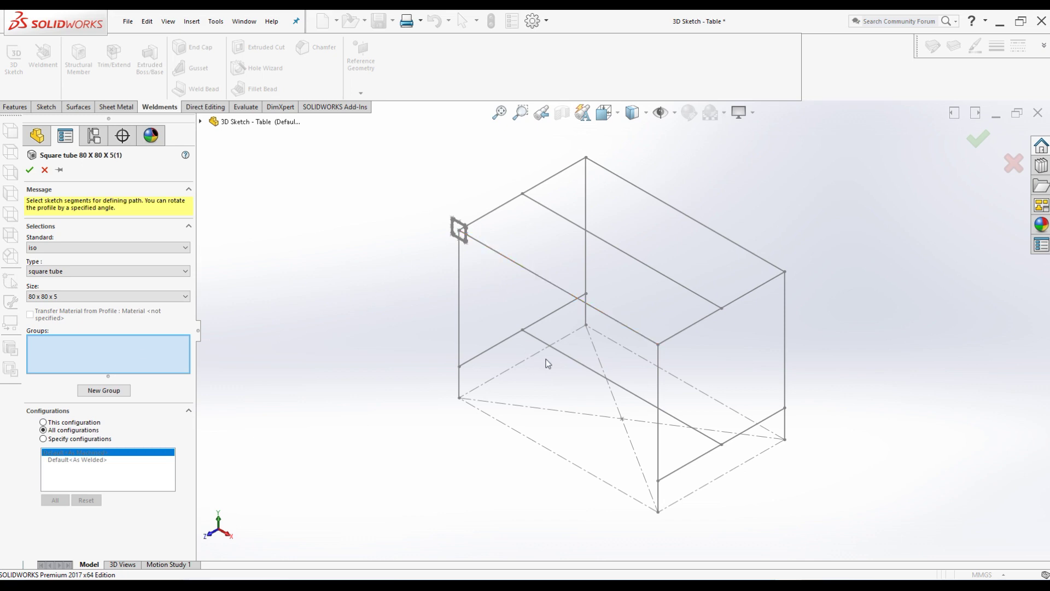
{"action": "left_click", "coordinate": [565, 356]}
{"action": "left_click", "coordinate": [534, 275]}
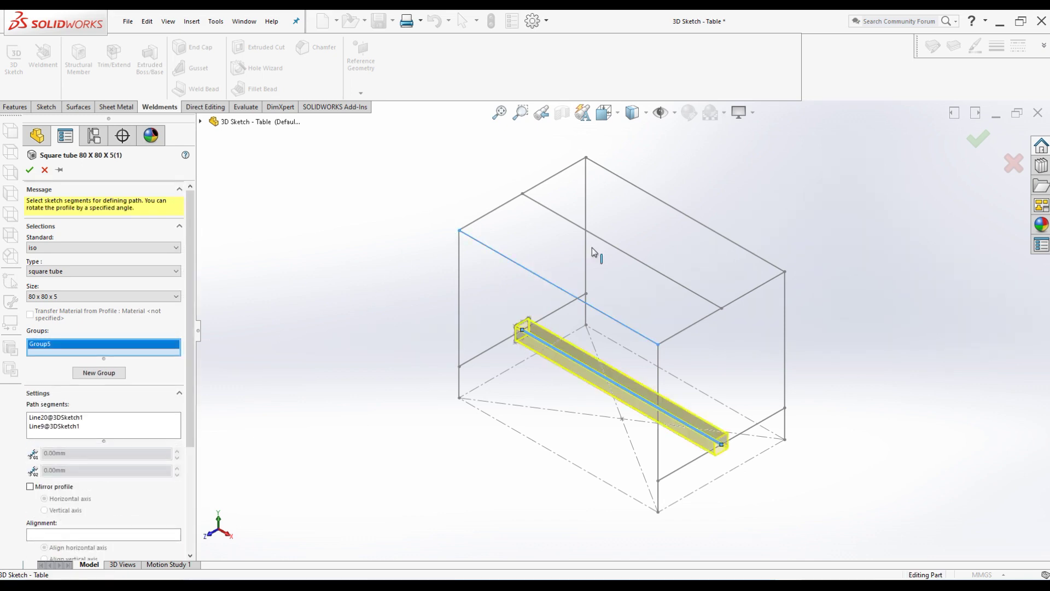
{"action": "left_click", "coordinate": [605, 241]}
{"action": "left_click", "coordinate": [673, 209]}
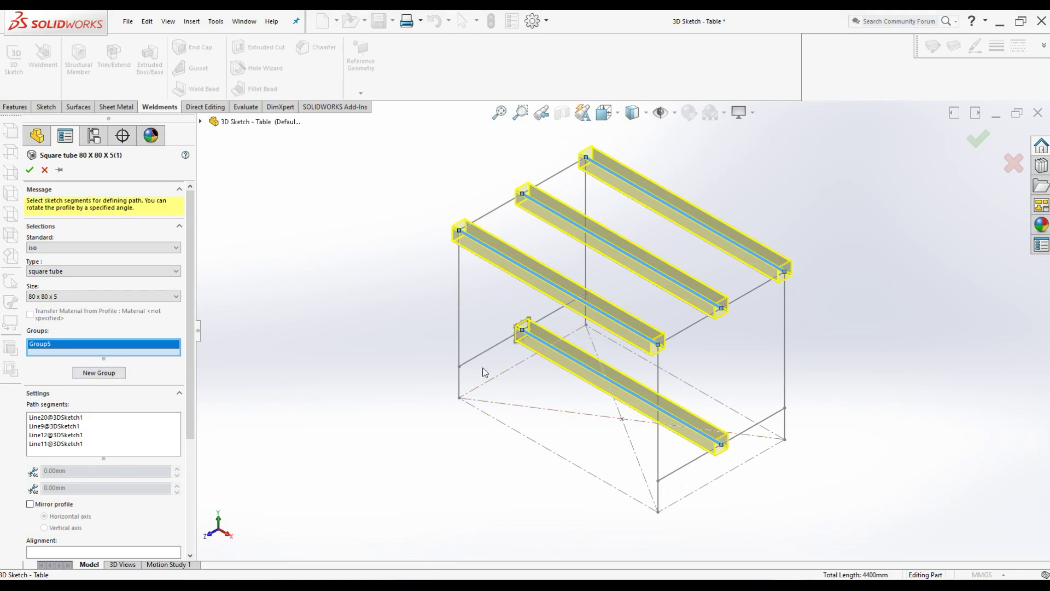
Add a new group containing the four parallel crosswise lines, two at the tabletop ends and two between the lower legs
{"action": "left_click", "coordinate": [99, 374]}
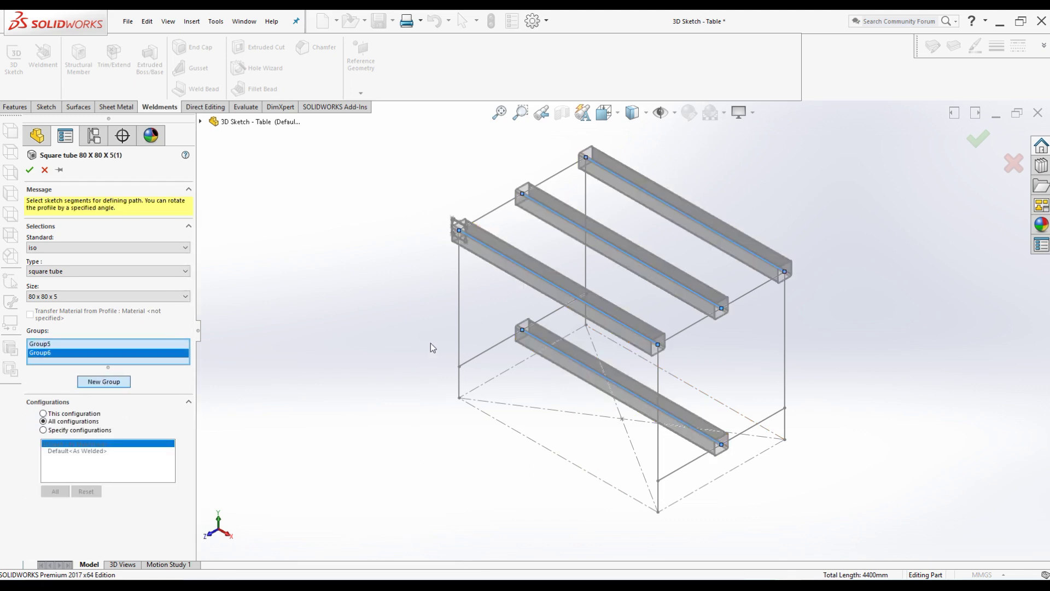
{"action": "left_click", "coordinate": [500, 207]}
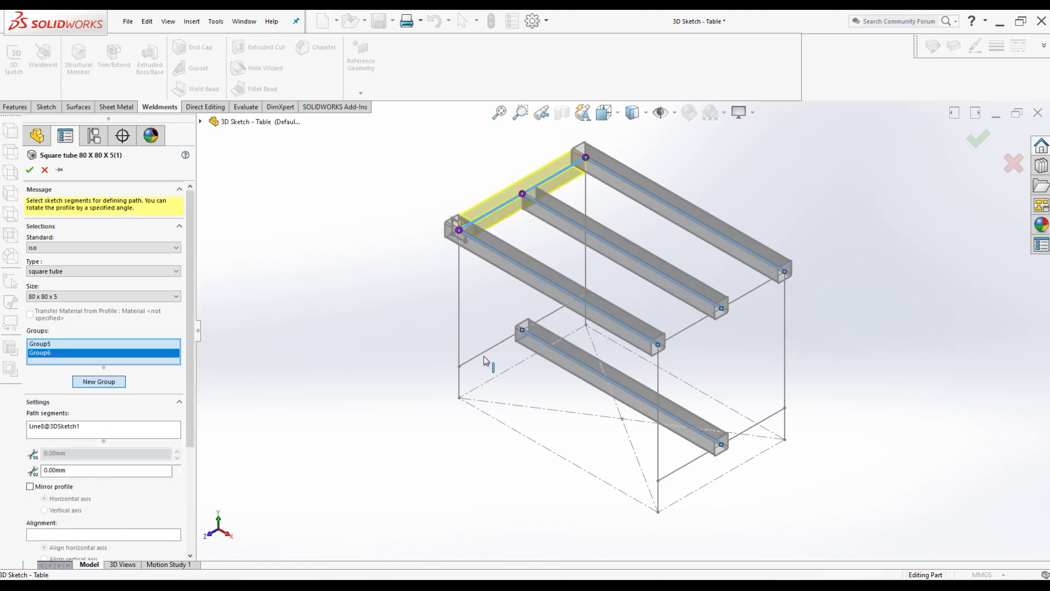
{"action": "left_click", "coordinate": [491, 350]}
{"action": "left_click", "coordinate": [683, 331]}
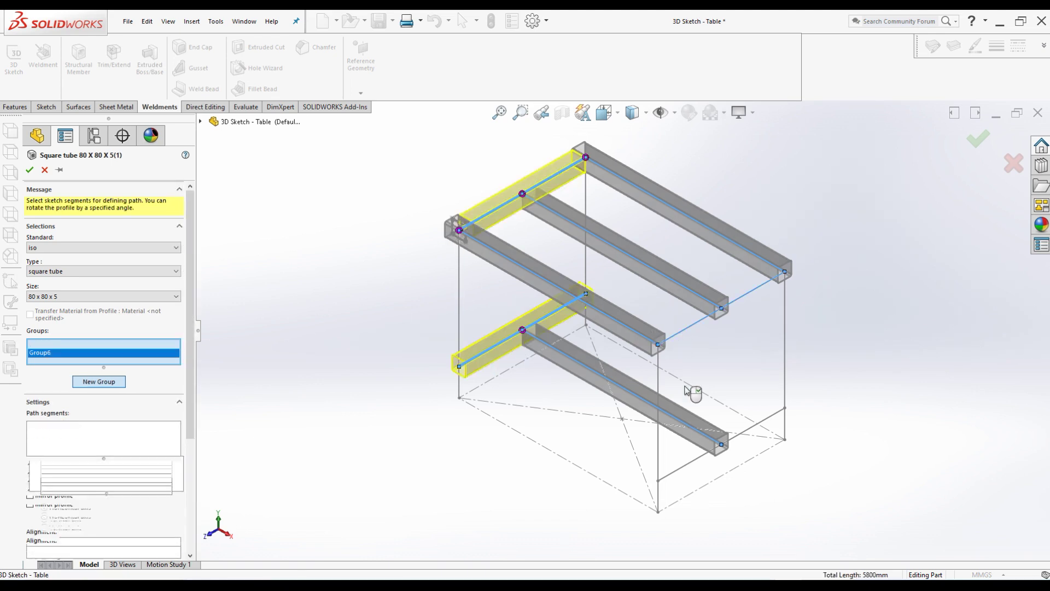
{"action": "left_click", "coordinate": [692, 460]}
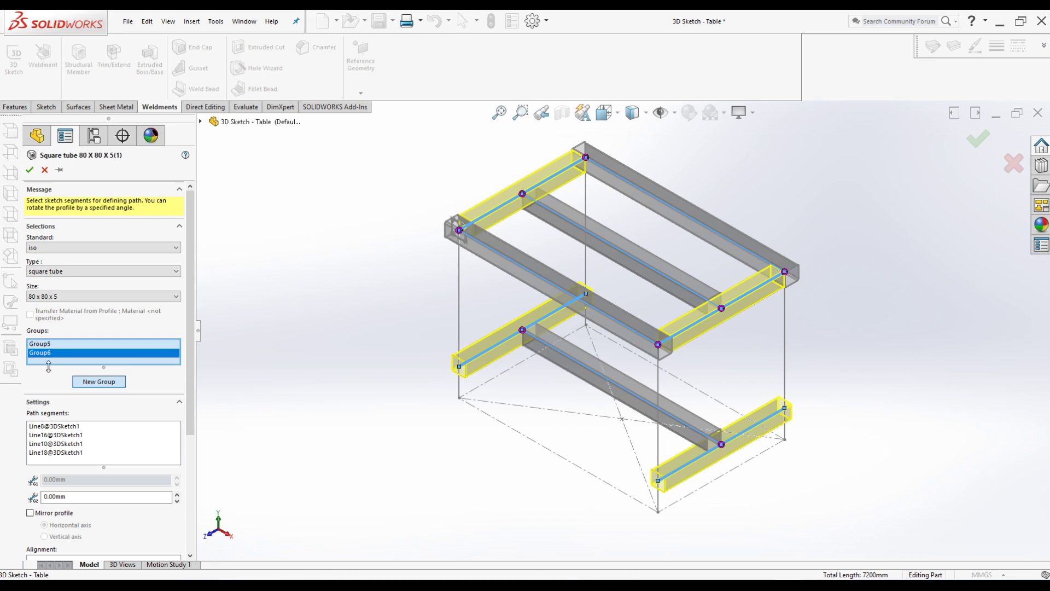
Add a new group containing the four vertical leg lines and accept the structural member
{"action": "left_click", "coordinate": [99, 382]}
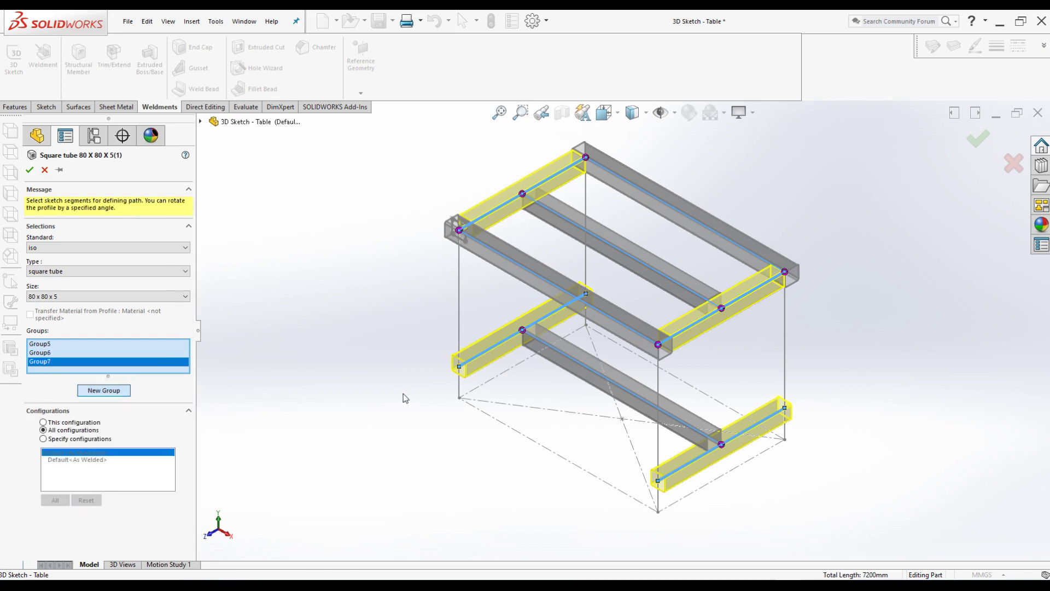
{"action": "left_click", "coordinate": [460, 279]}
{"action": "left_click", "coordinate": [586, 265]}
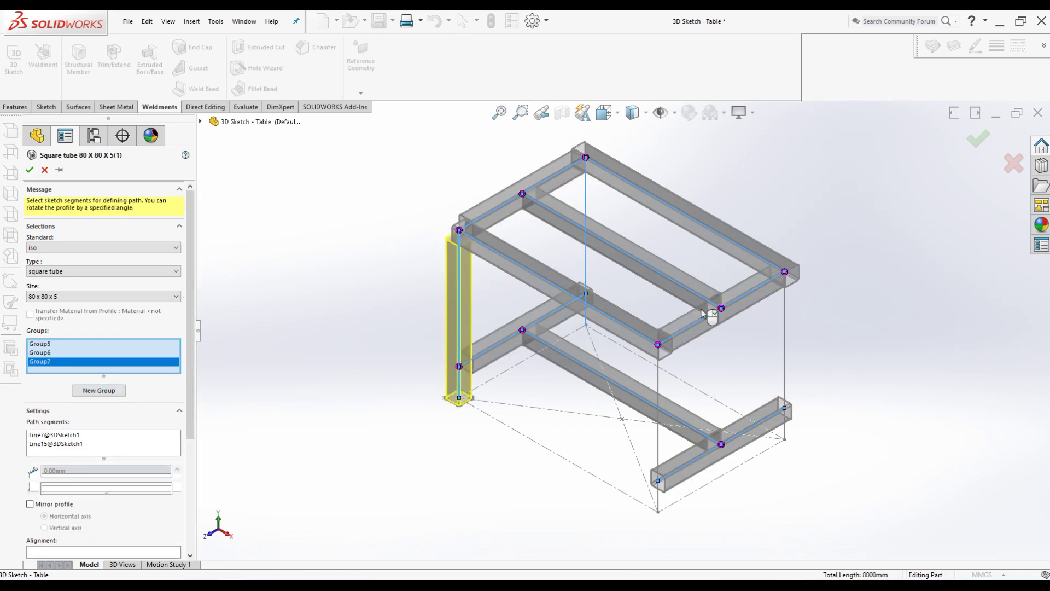
{"action": "left_click", "coordinate": [784, 323]}
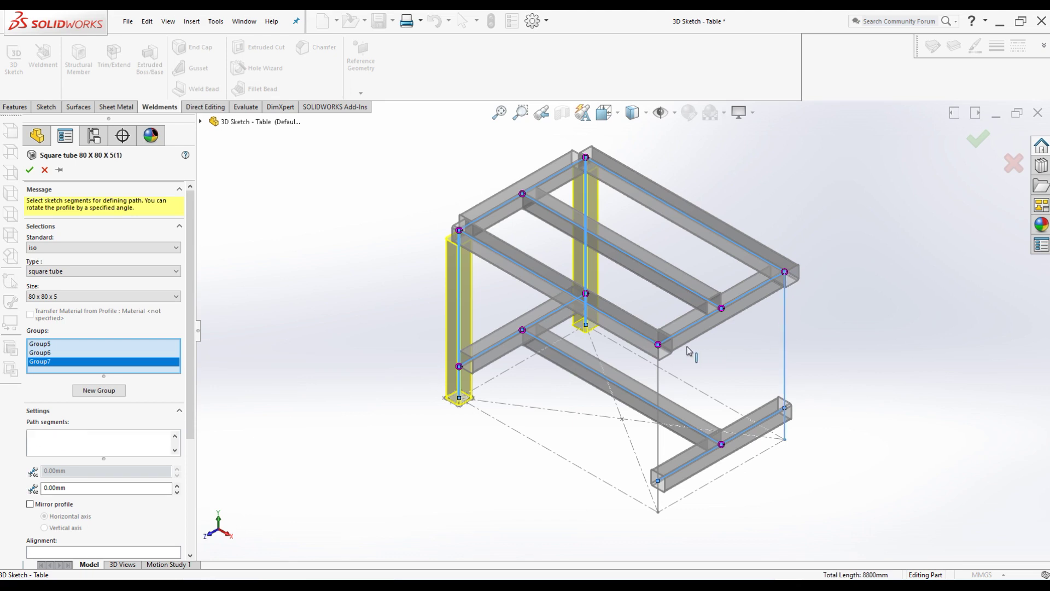
{"action": "left_click", "coordinate": [659, 386]}
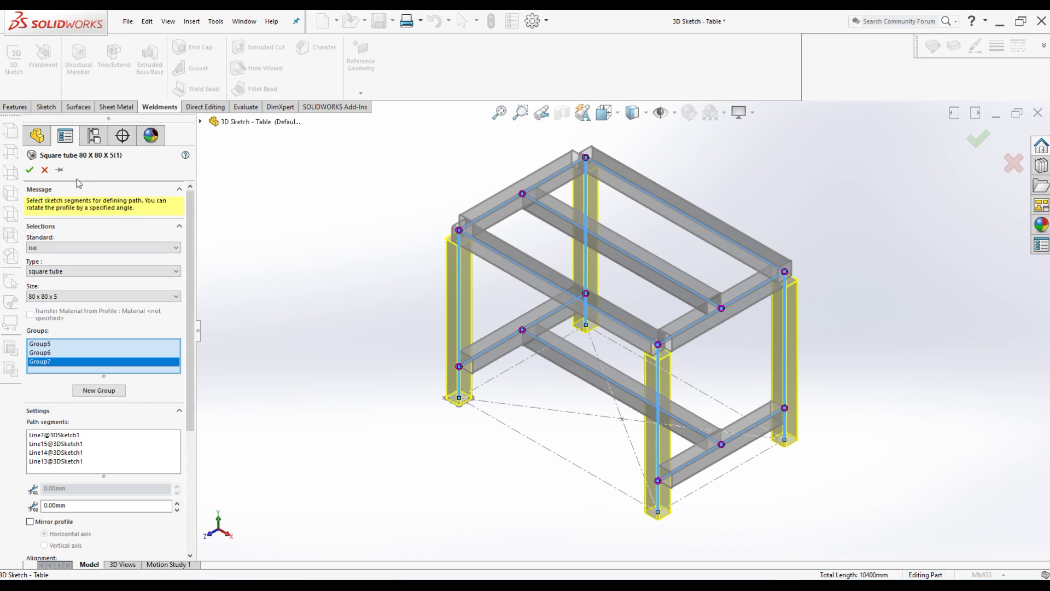
{"action": "left_click", "coordinate": [30, 169]}
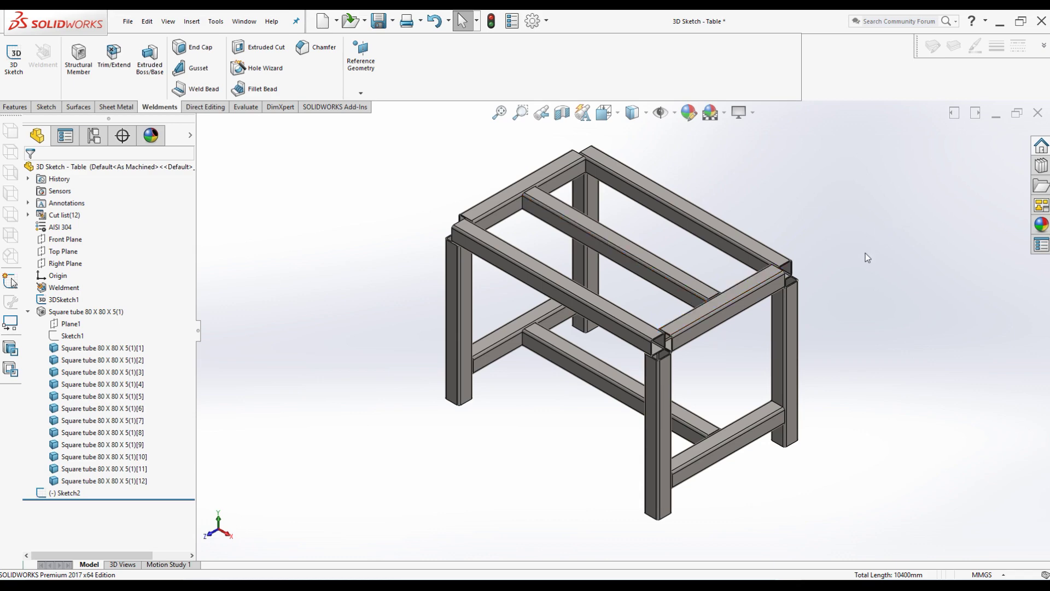
Shrink the modelling window to half the screen and bring up Instruction.JPG beside it
{"action": "left_click", "coordinate": [1020, 21]}
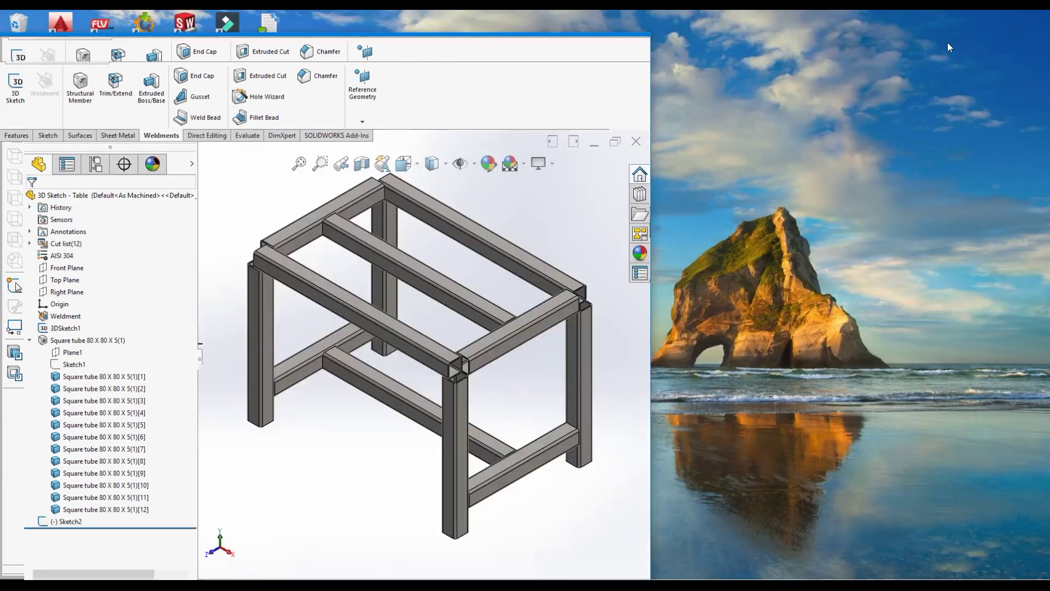
{"action": "double_click", "coordinate": [534, 34]}
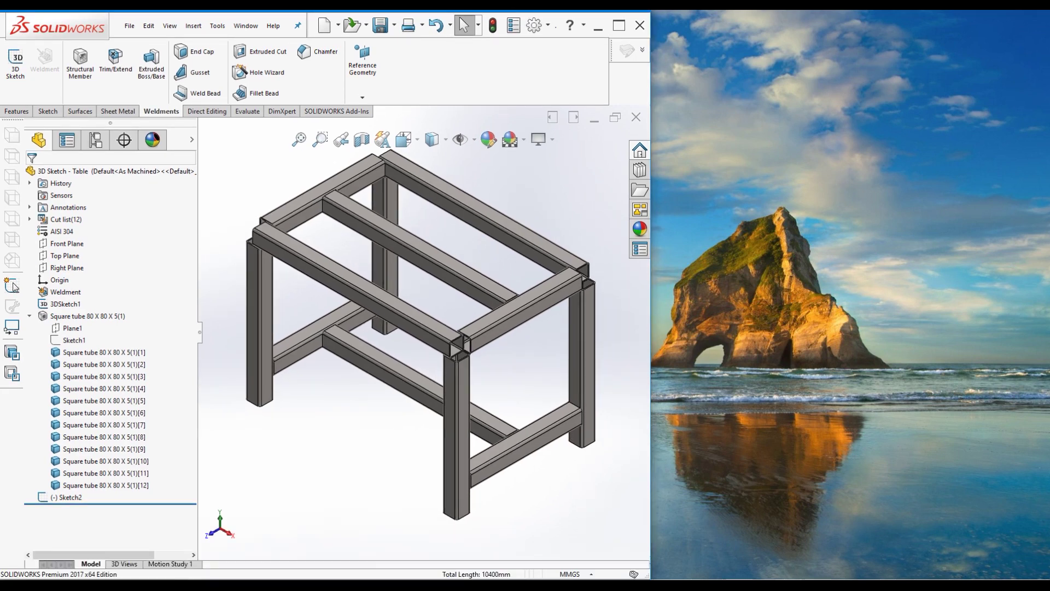
{"action": "key", "text": "alt+Tab"}
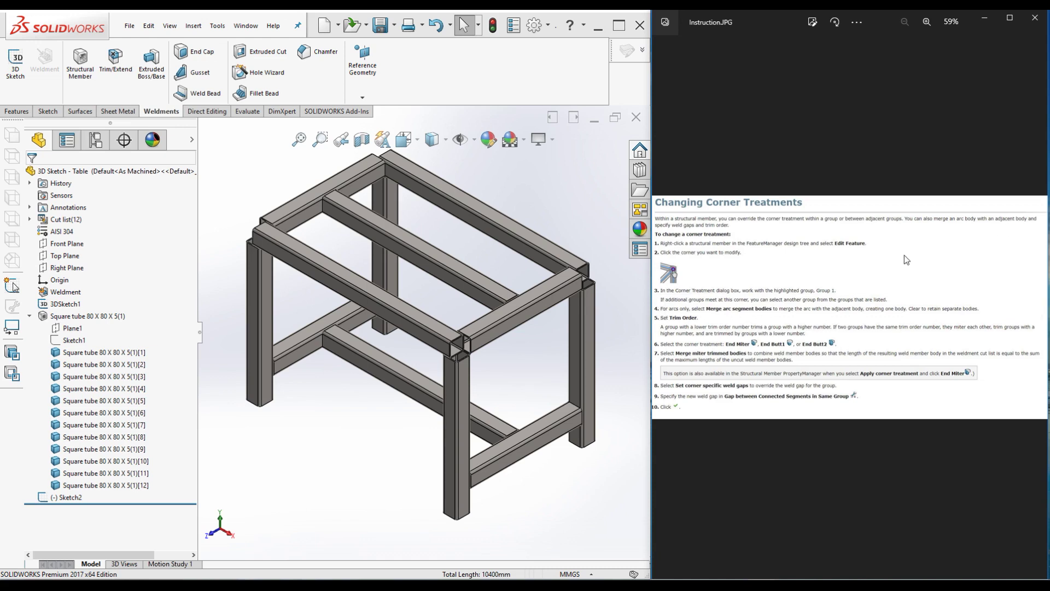
Open the table frame's 80 x 80 x 5 square tube feature for editing again
{"action": "left_click", "coordinate": [540, 205]}
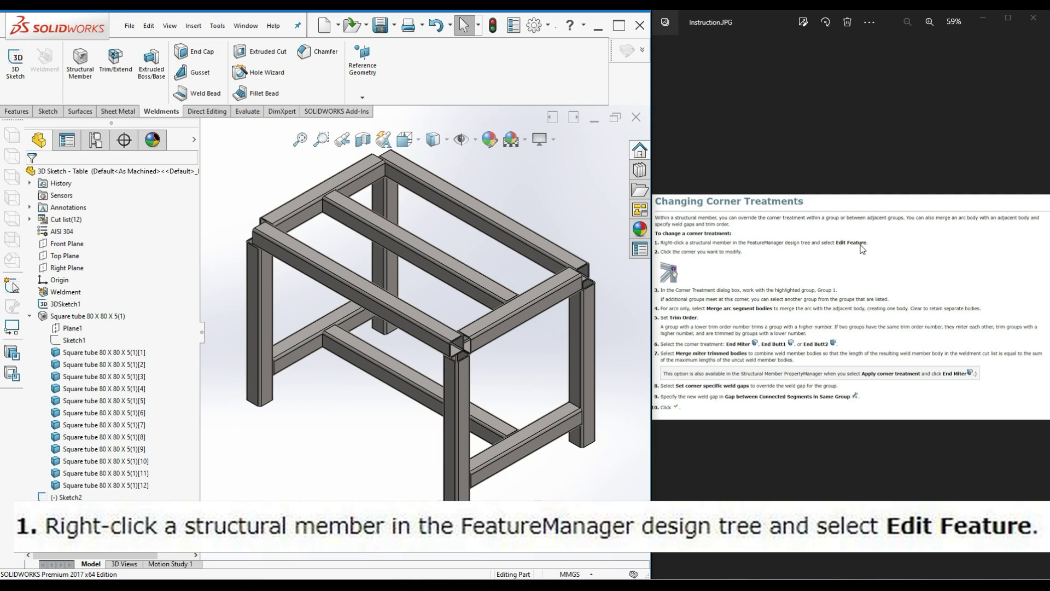
{"action": "left_click", "coordinate": [90, 317]}
{"action": "right_click", "coordinate": [90, 316]}
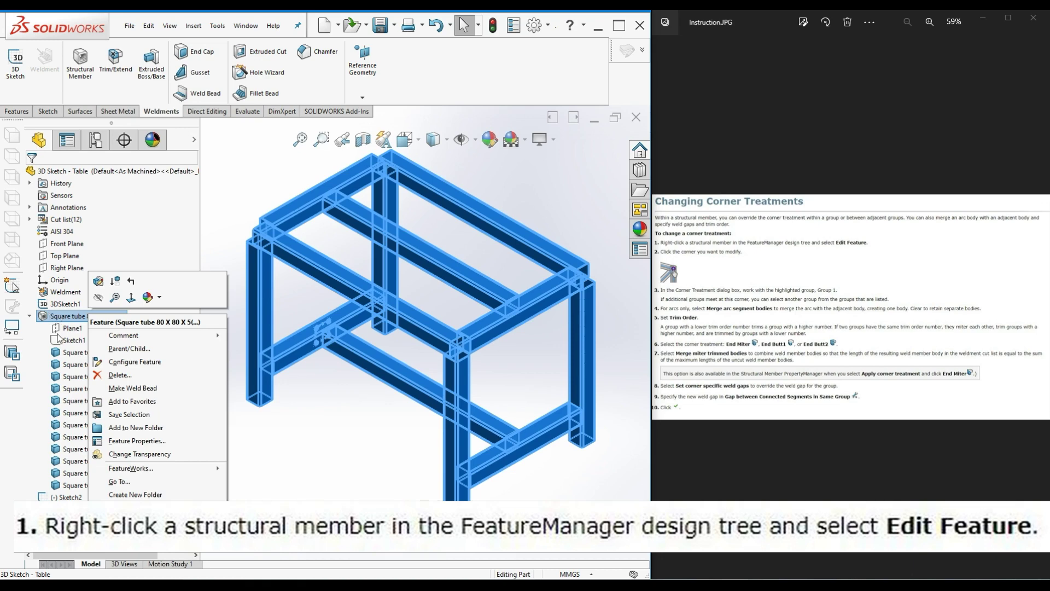
{"action": "left_click", "coordinate": [67, 353]}
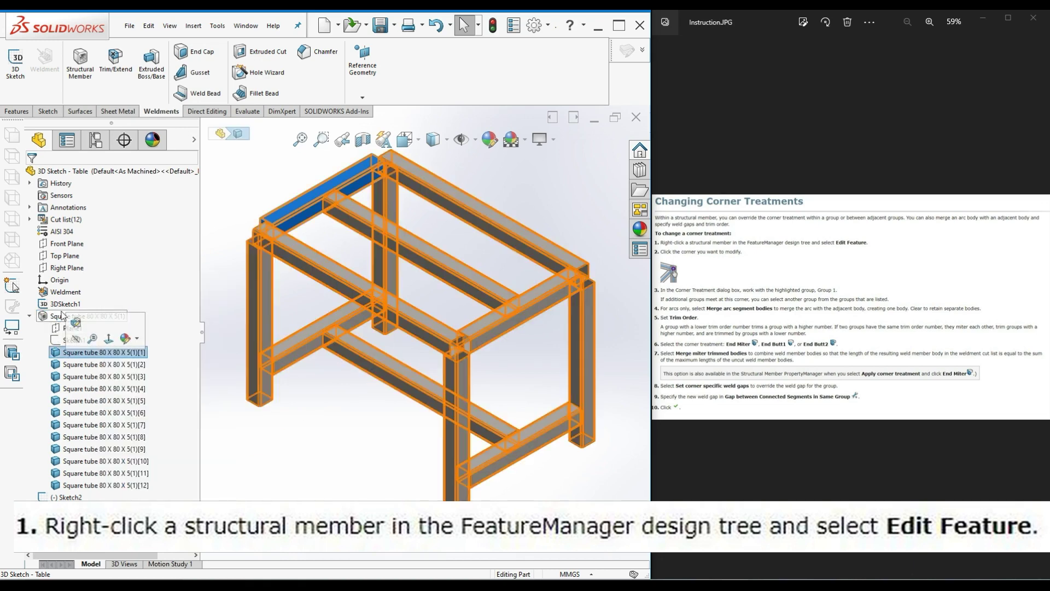
{"action": "left_click", "coordinate": [62, 316]}
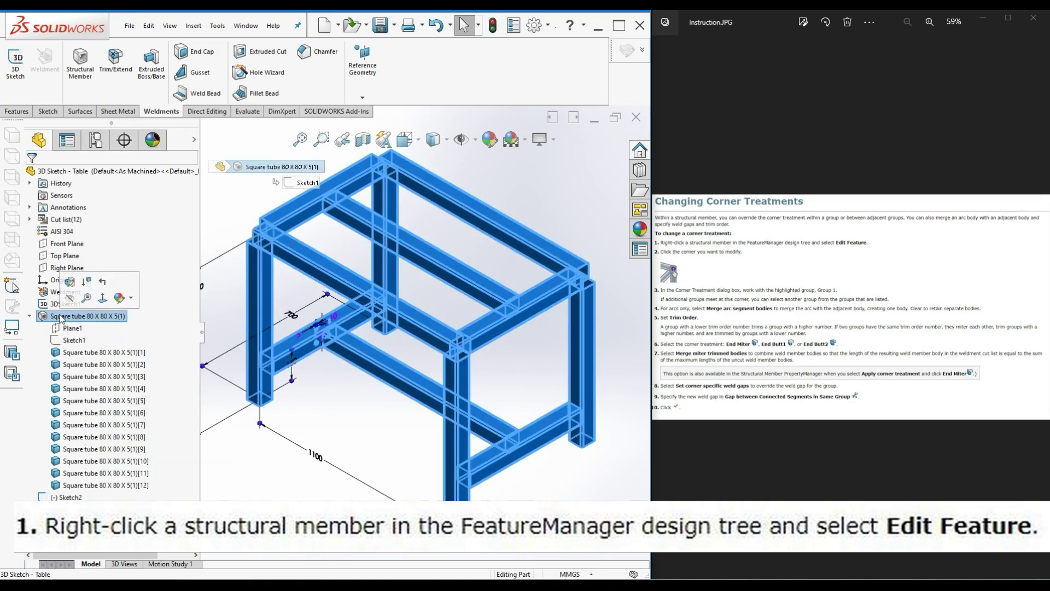
{"action": "left_click", "coordinate": [70, 282]}
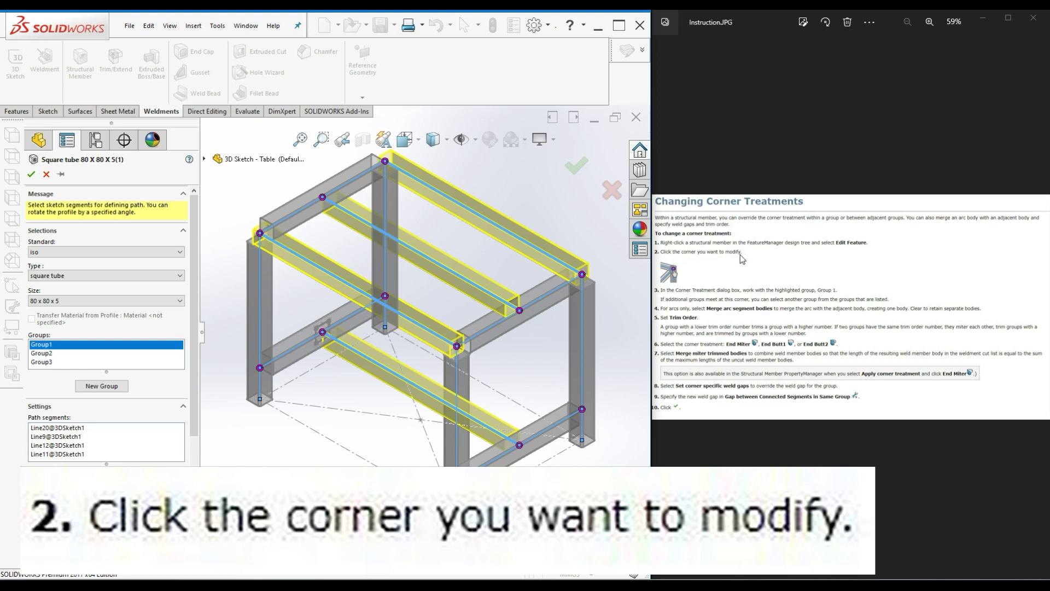
Open the corner treatment of the leftmost tabletop corner and examine which member belongs to each of its three groups
{"action": "left_click", "coordinate": [259, 235]}
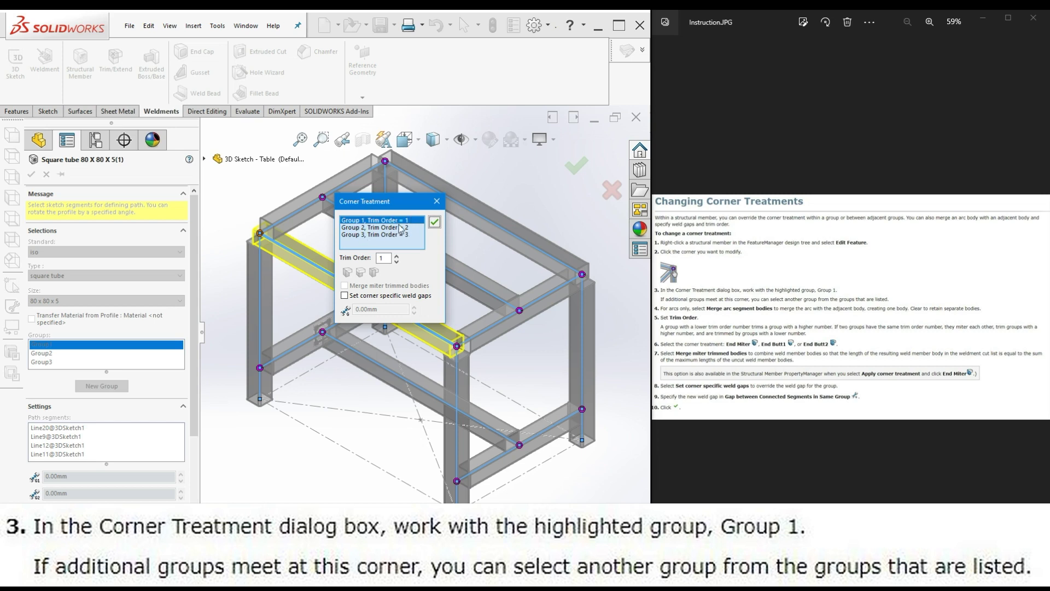
{"action": "left_click", "coordinate": [357, 228]}
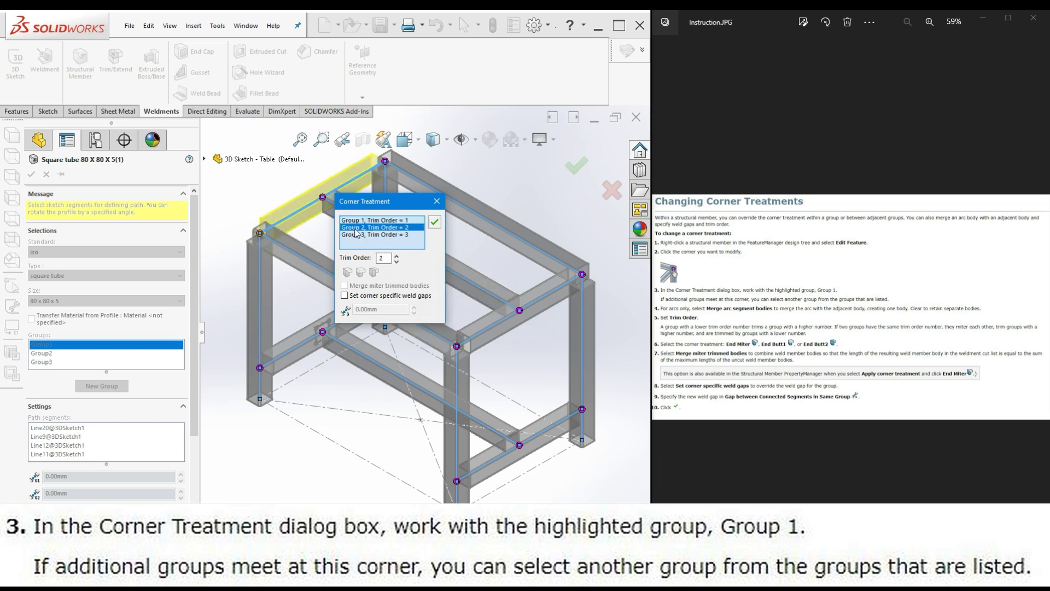
{"action": "left_click", "coordinate": [357, 235]}
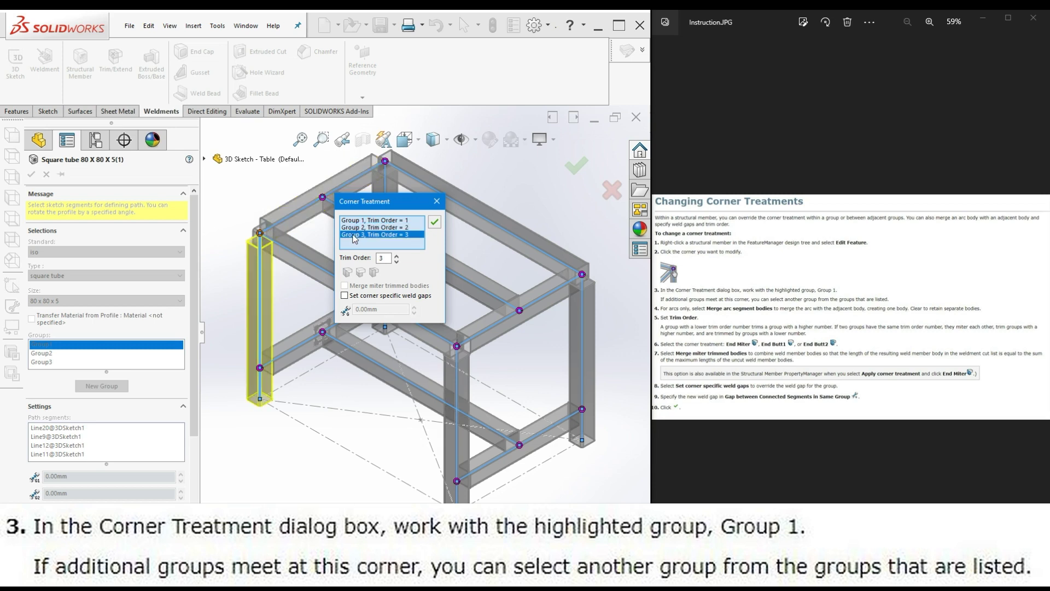
{"action": "left_click", "coordinate": [353, 227]}
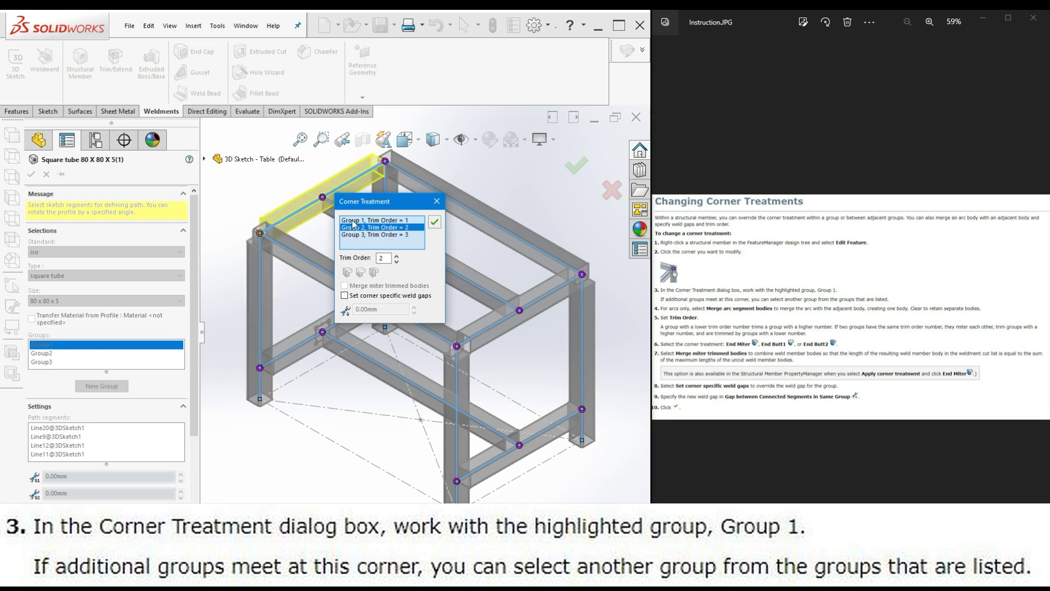
{"action": "left_click", "coordinate": [353, 221]}
{"action": "left_click", "coordinate": [352, 228]}
{"action": "left_click", "coordinate": [355, 235]}
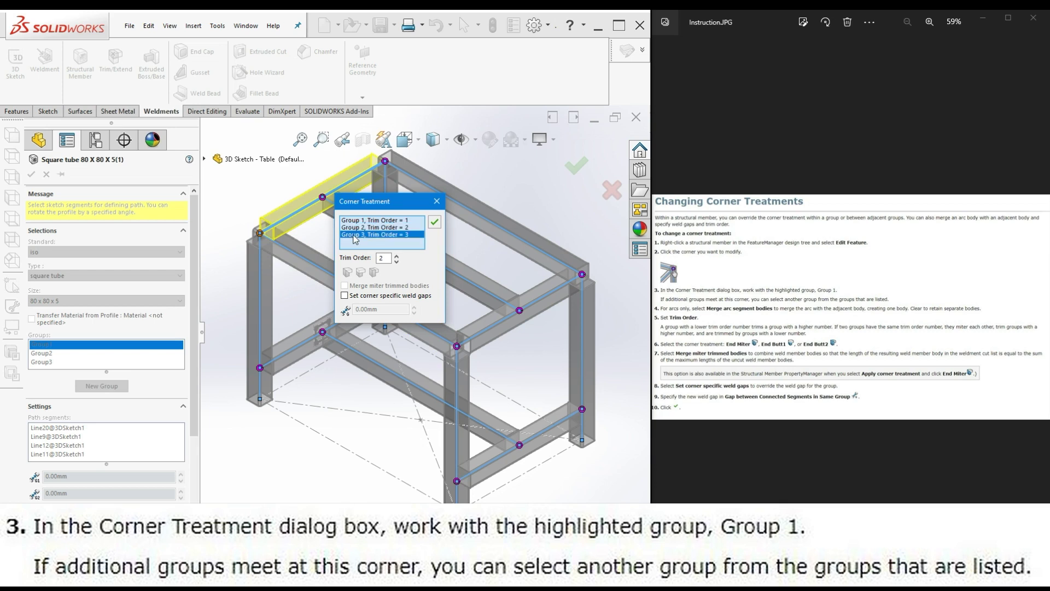
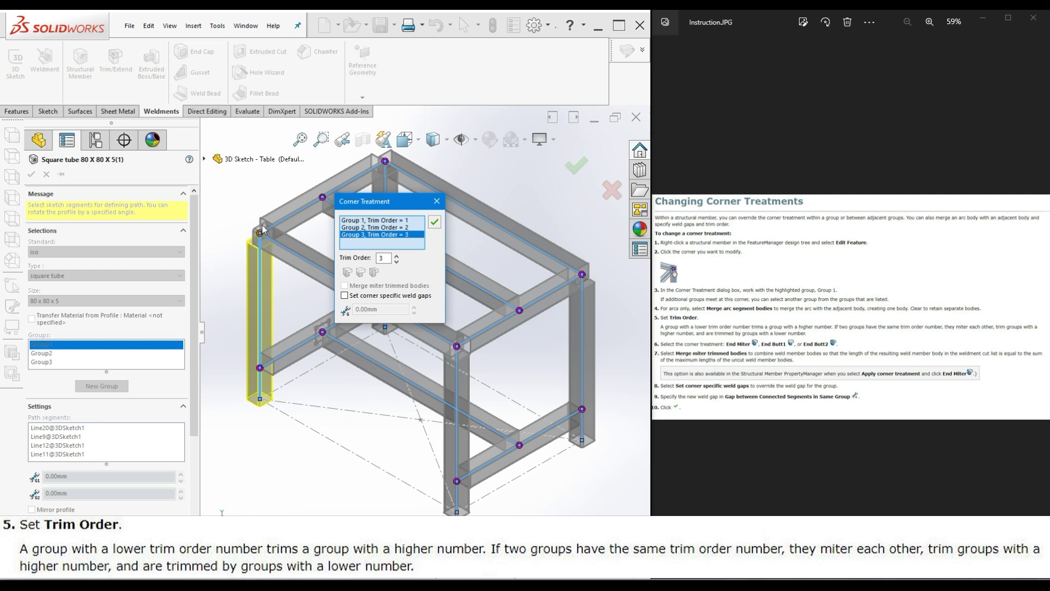
Swap the trim order at the leftmost tabletop corner, giving Group 1 order 2 and Group 2 order 1, and accept it
{"action": "left_click", "coordinate": [373, 220]}
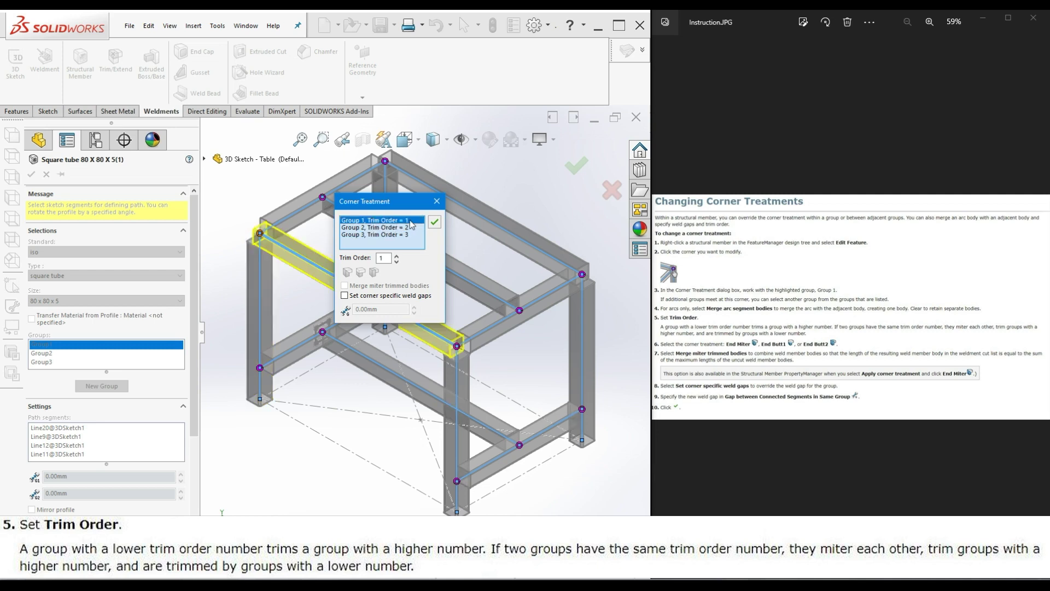
{"action": "left_click", "coordinate": [371, 228]}
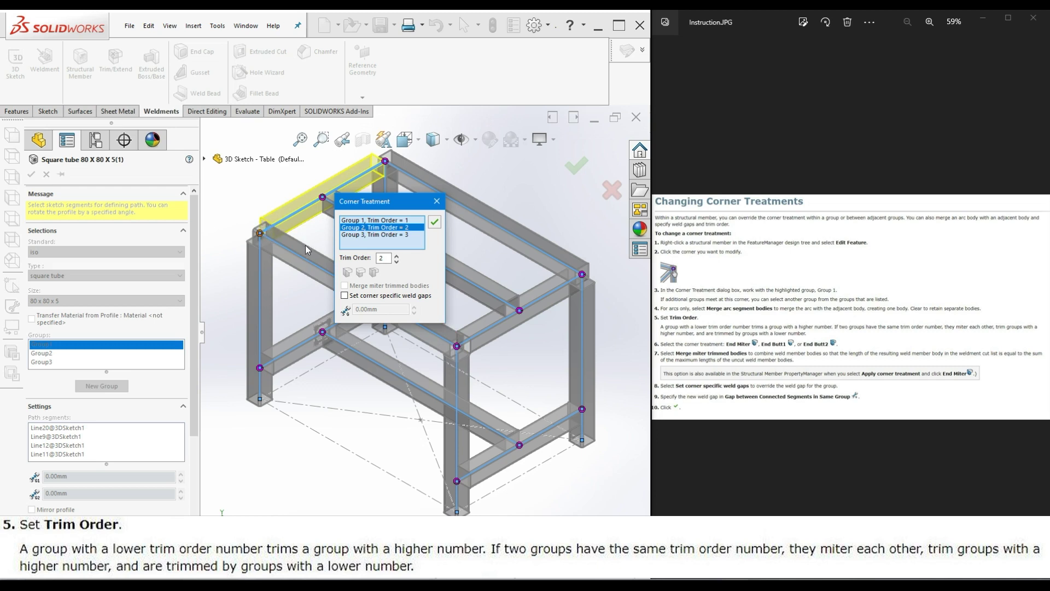
{"action": "left_click", "coordinate": [381, 221]}
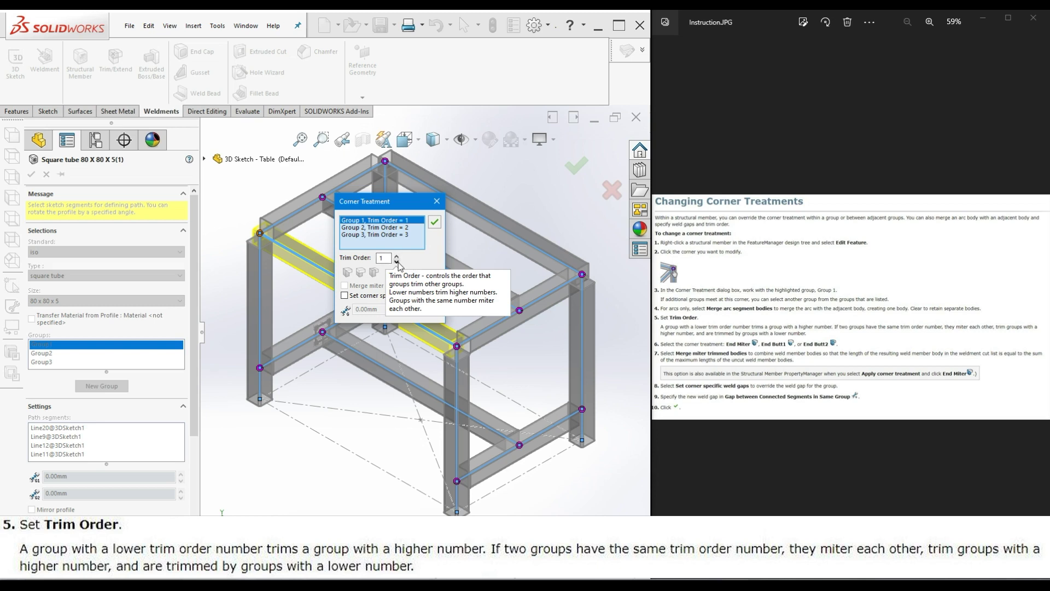
{"action": "left_click", "coordinate": [391, 227]}
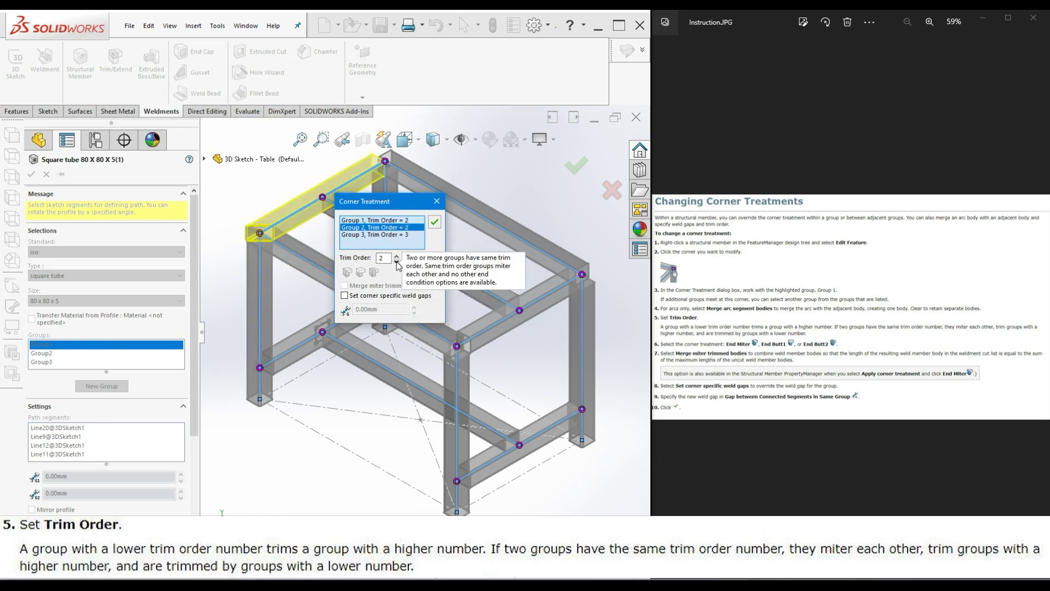
{"action": "left_click", "coordinate": [397, 262]}
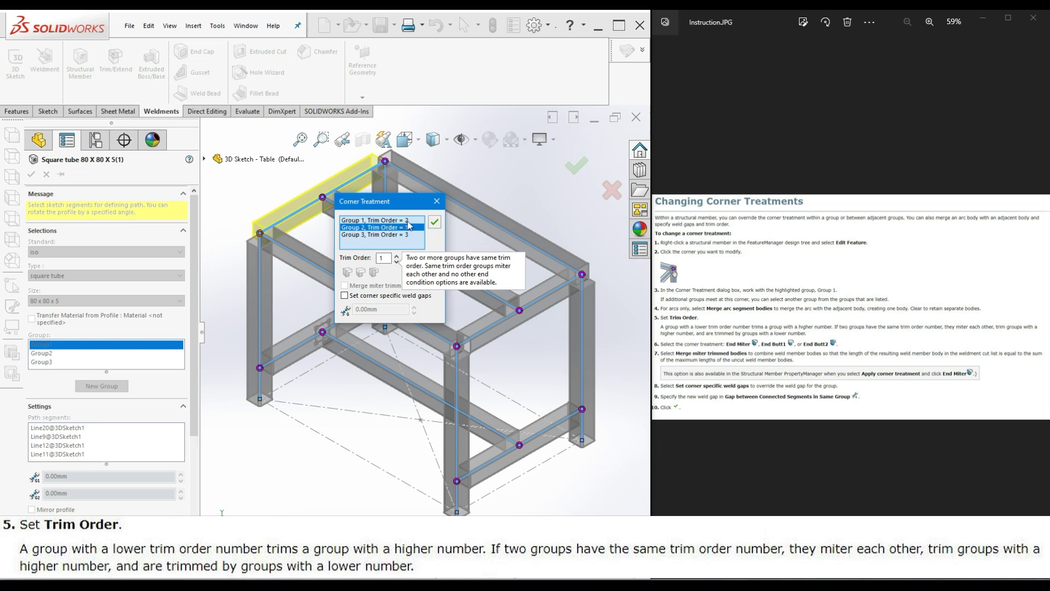
{"action": "left_click", "coordinate": [435, 222]}
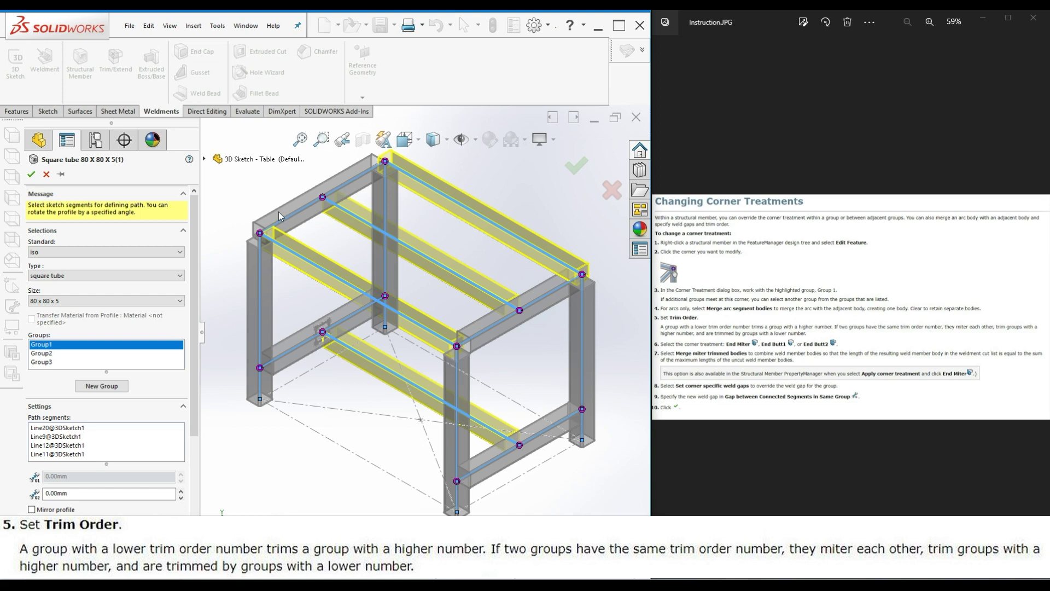
Miter the leftmost and nearest tabletop corners by giving both Group 1 and Group 2 trim order 1
{"action": "left_click", "coordinate": [260, 233]}
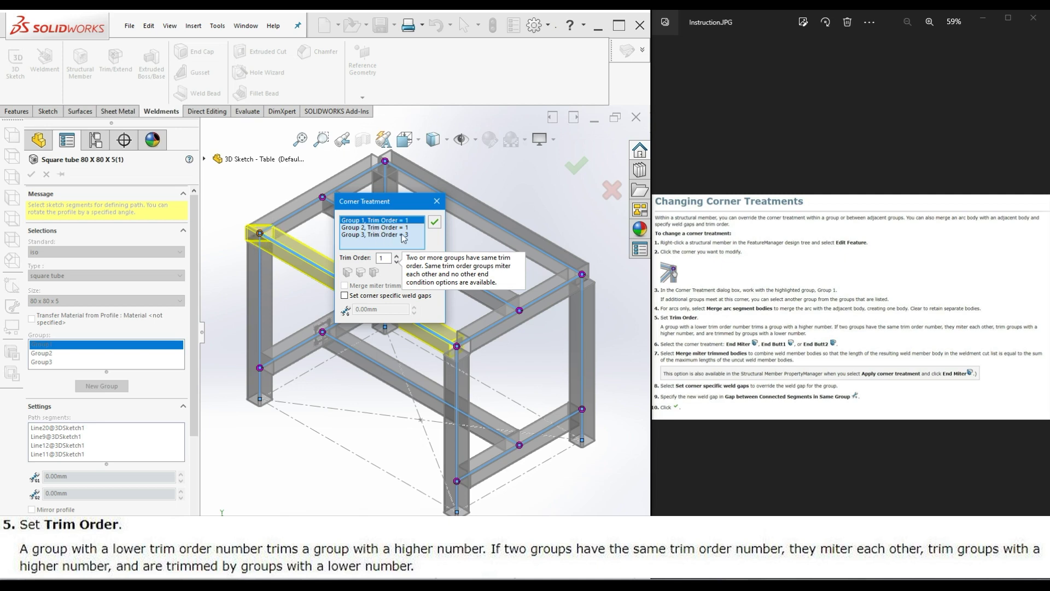
{"action": "left_click", "coordinate": [434, 222]}
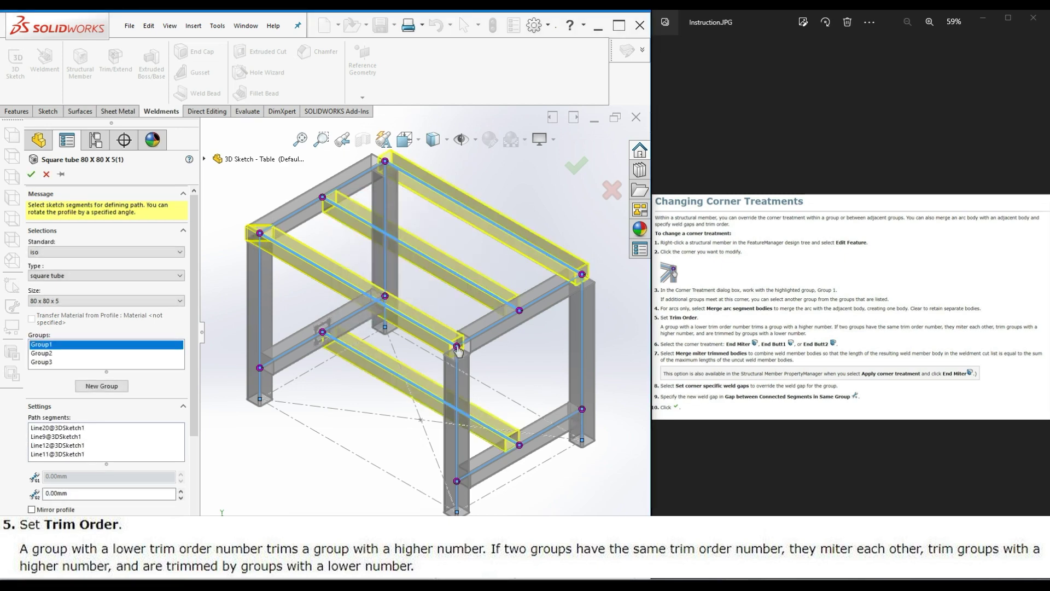
{"action": "left_click", "coordinate": [455, 345]}
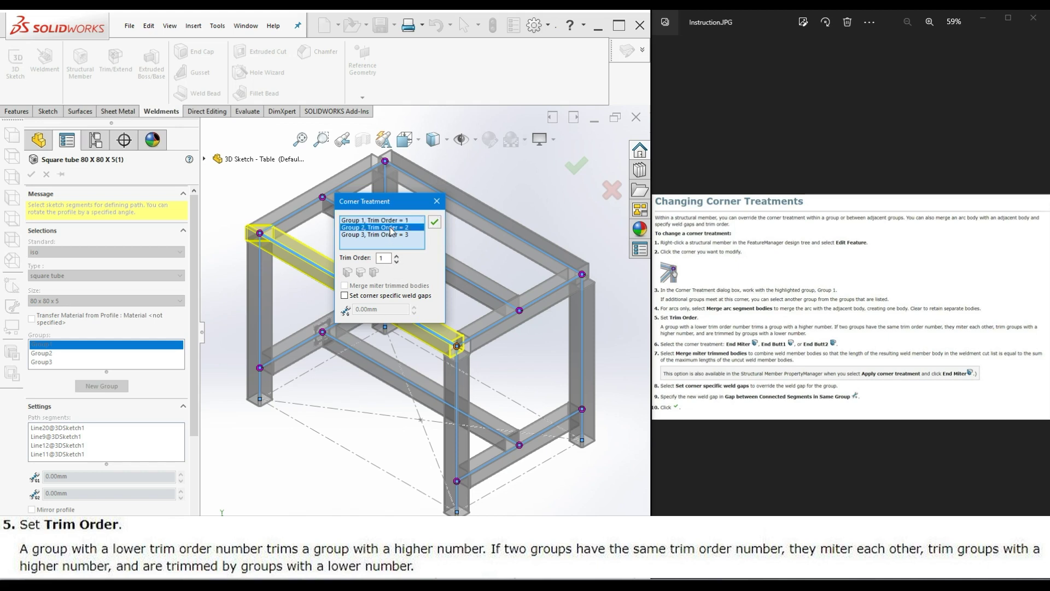
{"action": "left_click", "coordinate": [389, 228]}
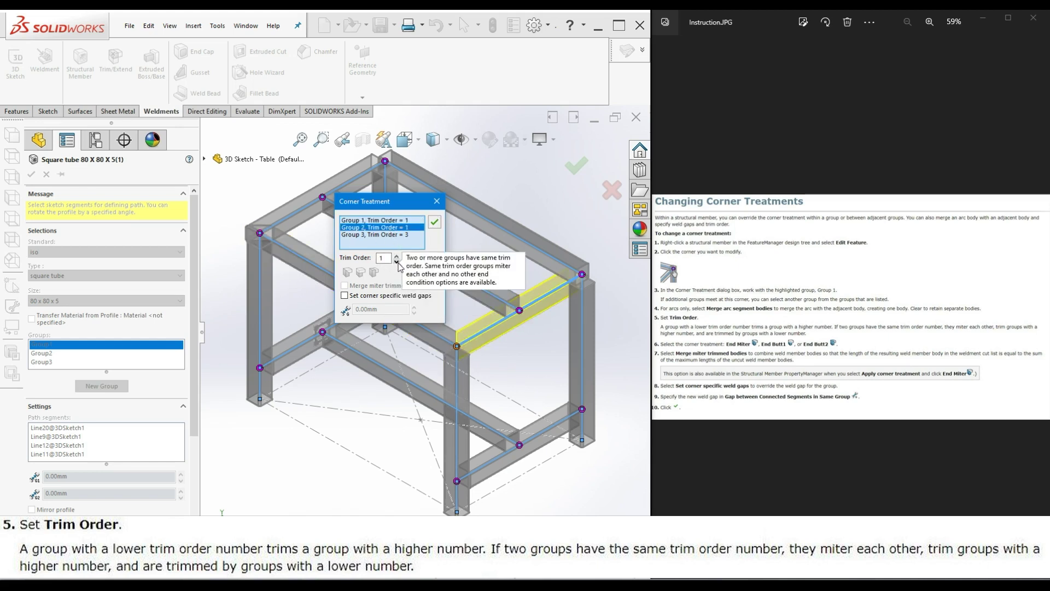
{"action": "left_click", "coordinate": [435, 223]}
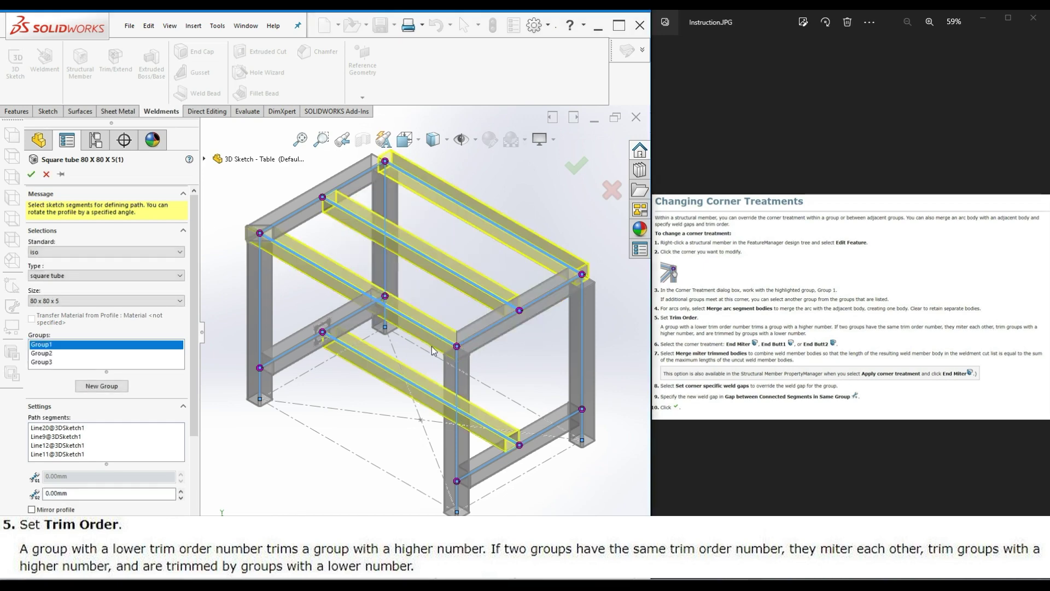
Miter the rightmost tabletop corner by setting Group 2's trim order to 1
{"action": "left_click", "coordinate": [582, 274]}
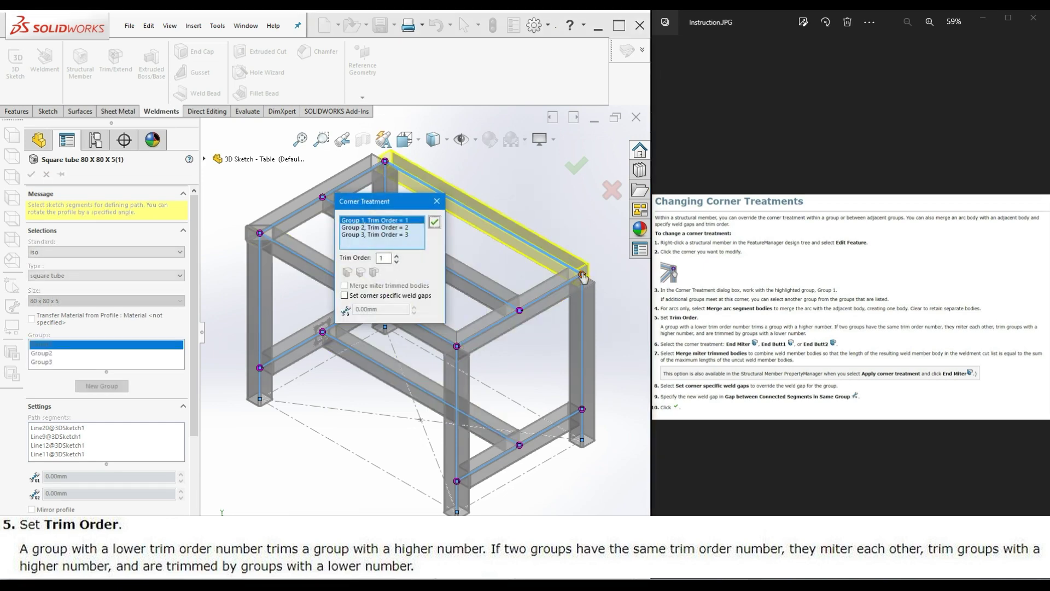
{"action": "left_click", "coordinate": [388, 229]}
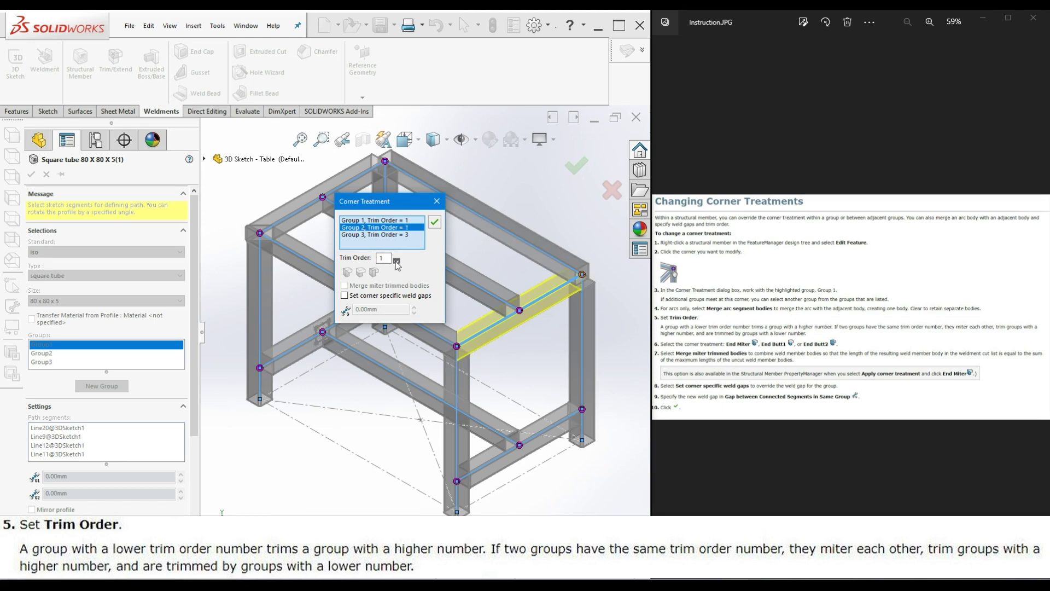
{"action": "left_click", "coordinate": [386, 184]}
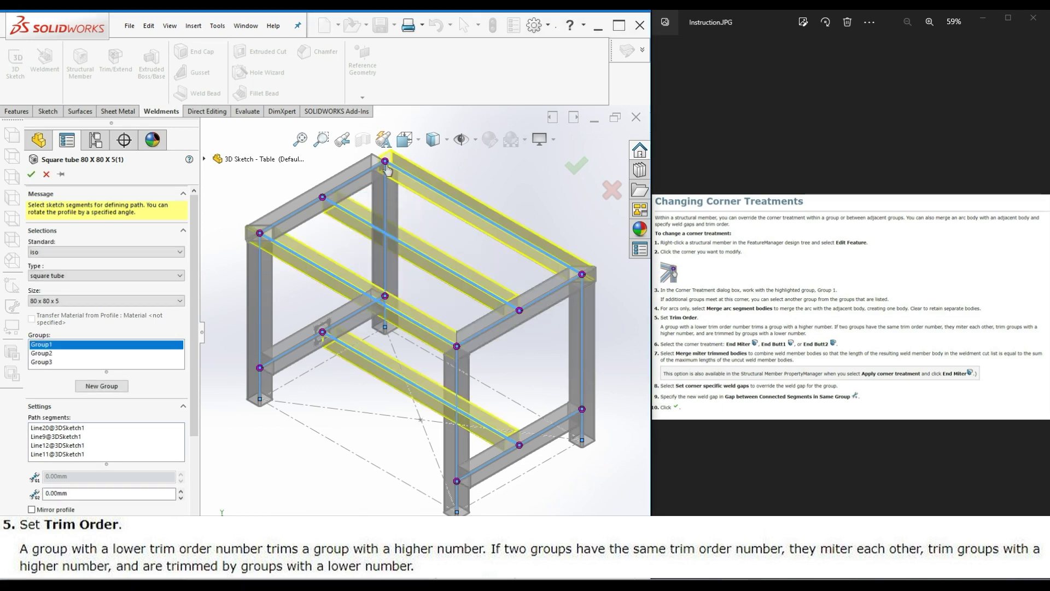
Miter the farthest tabletop corner by setting Group 2's trim order to 1 and accepting the corner treatment
{"action": "left_click", "coordinate": [385, 162]}
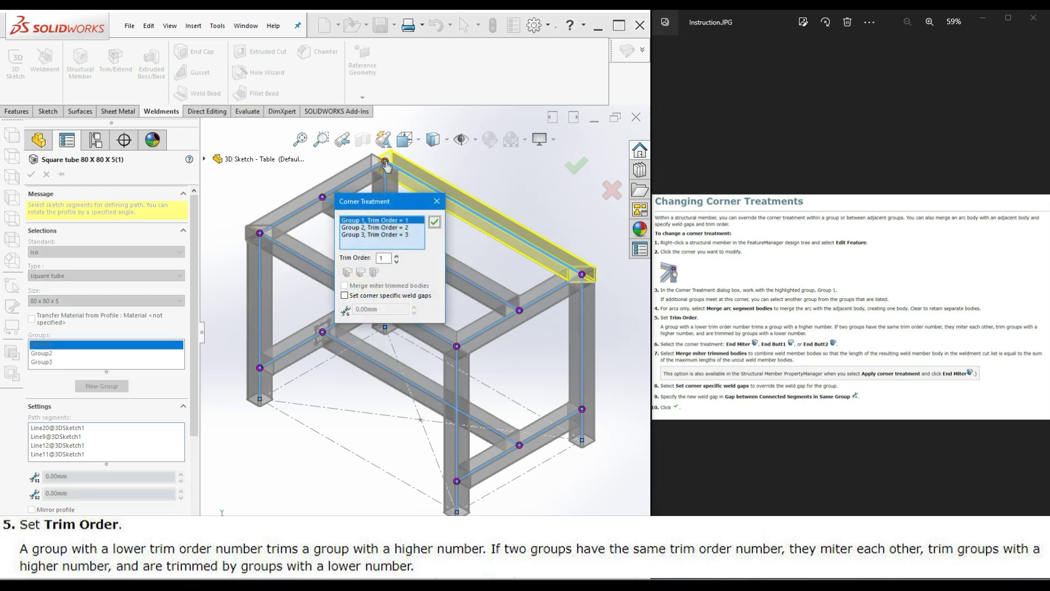
{"action": "left_click", "coordinate": [390, 228]}
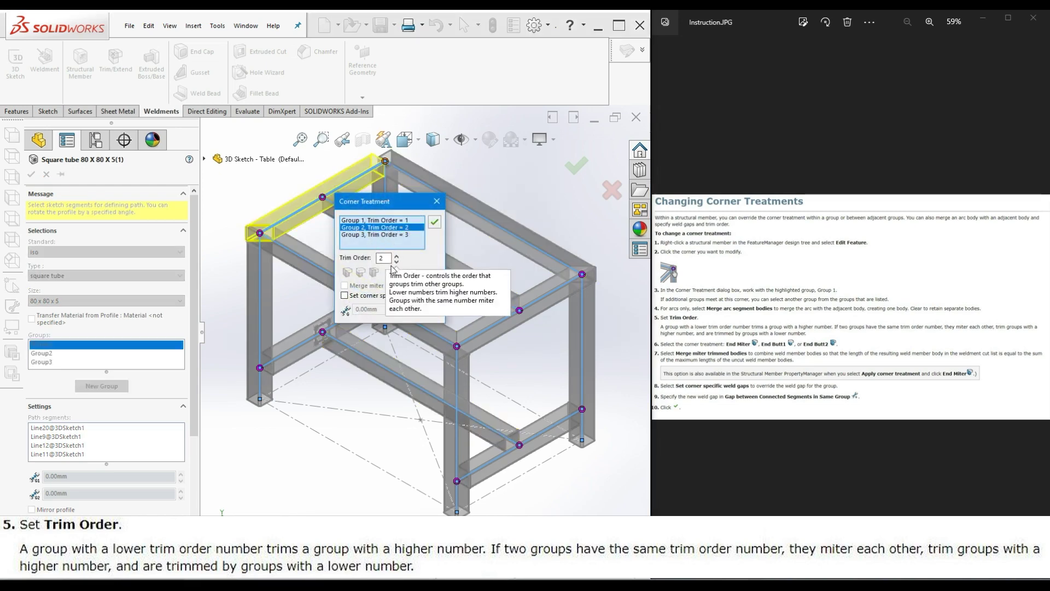
{"action": "left_click", "coordinate": [396, 262]}
{"action": "left_click", "coordinate": [434, 222]}
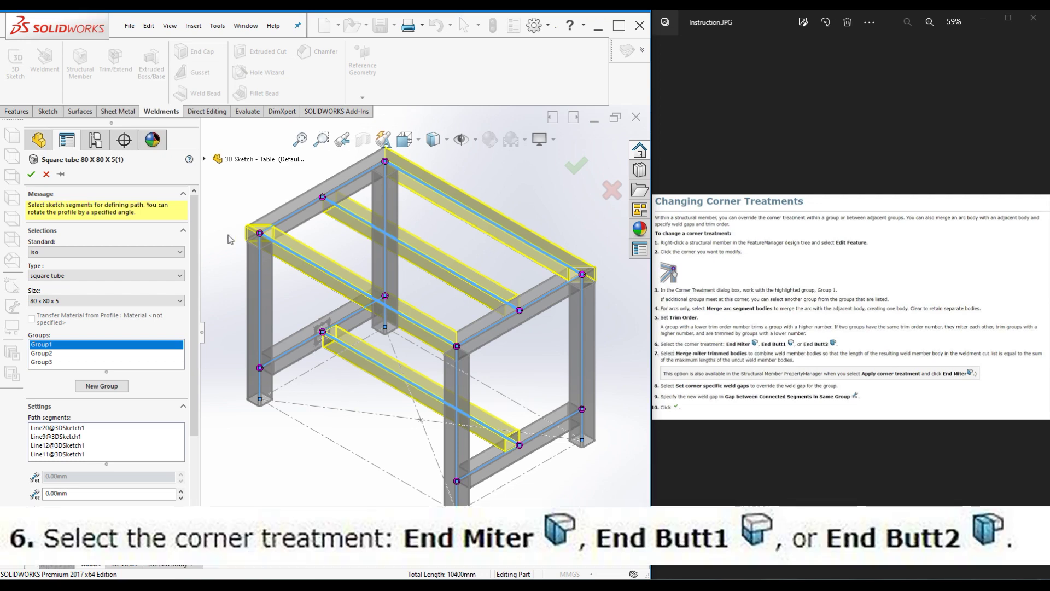
Enable a corner-specific weld gap of 2 mm for Group 1 at the leftmost tabletop corner
{"action": "left_click", "coordinate": [260, 234]}
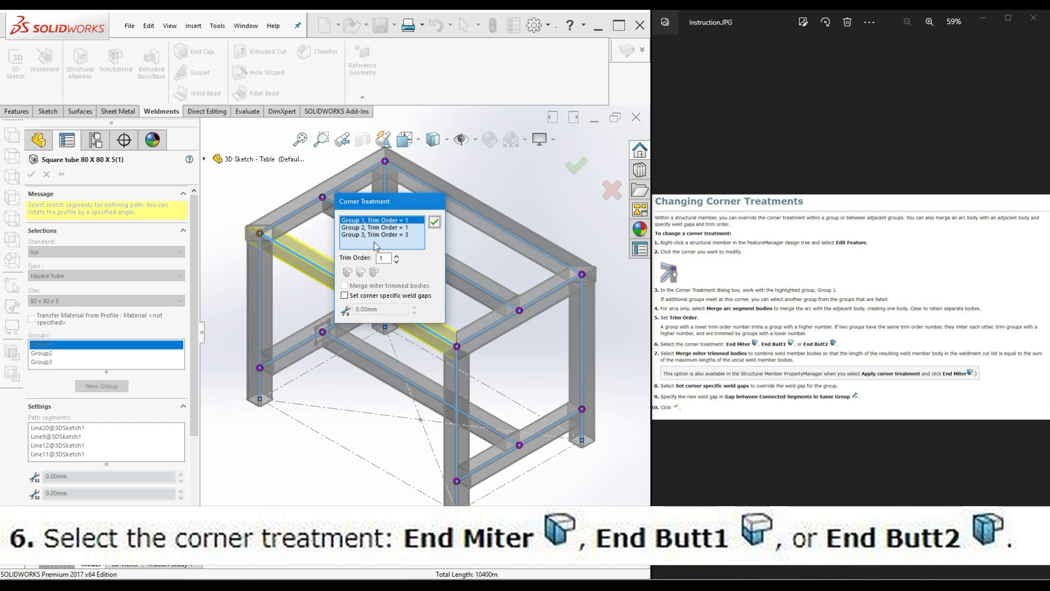
{"action": "left_click", "coordinate": [435, 223]}
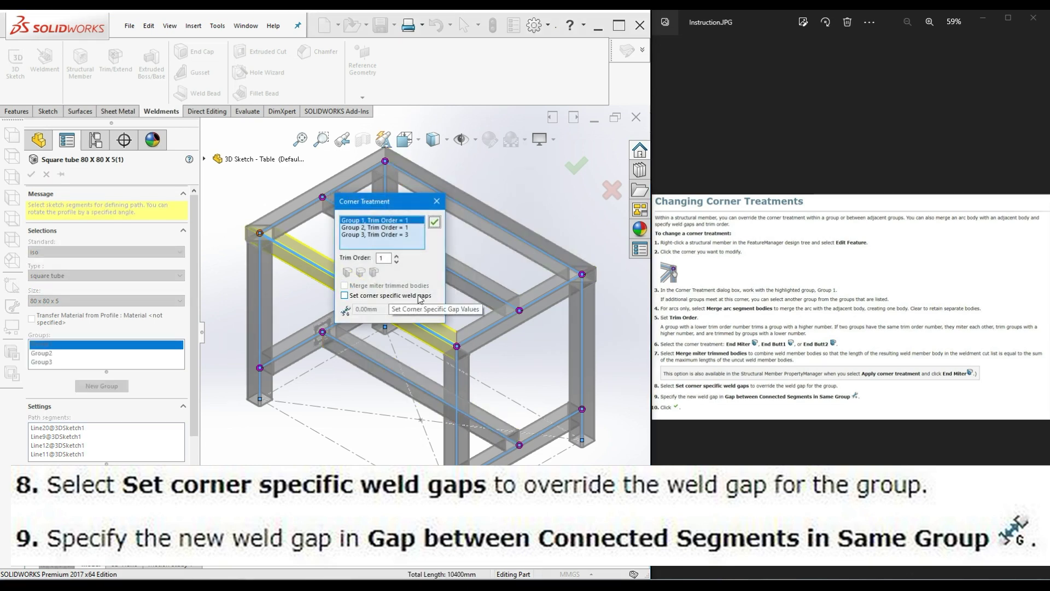
{"action": "left_click", "coordinate": [345, 296]}
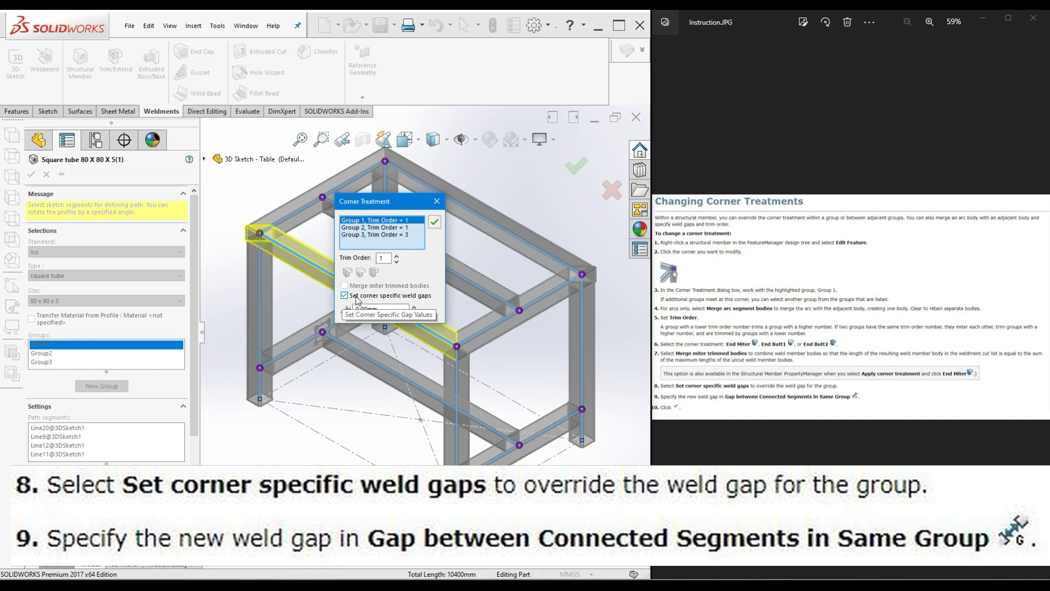
{"action": "left_click_drag", "start_coordinate": [383, 309], "coordinate": [343, 312]}
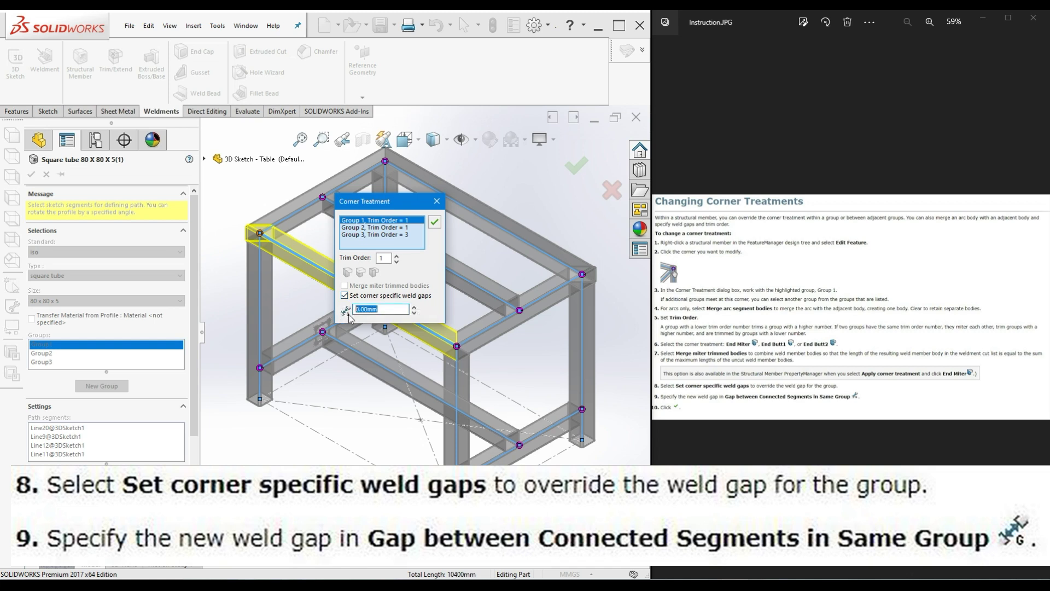
{"action": "type", "text": "2"}
{"action": "left_click", "coordinate": [433, 223]}
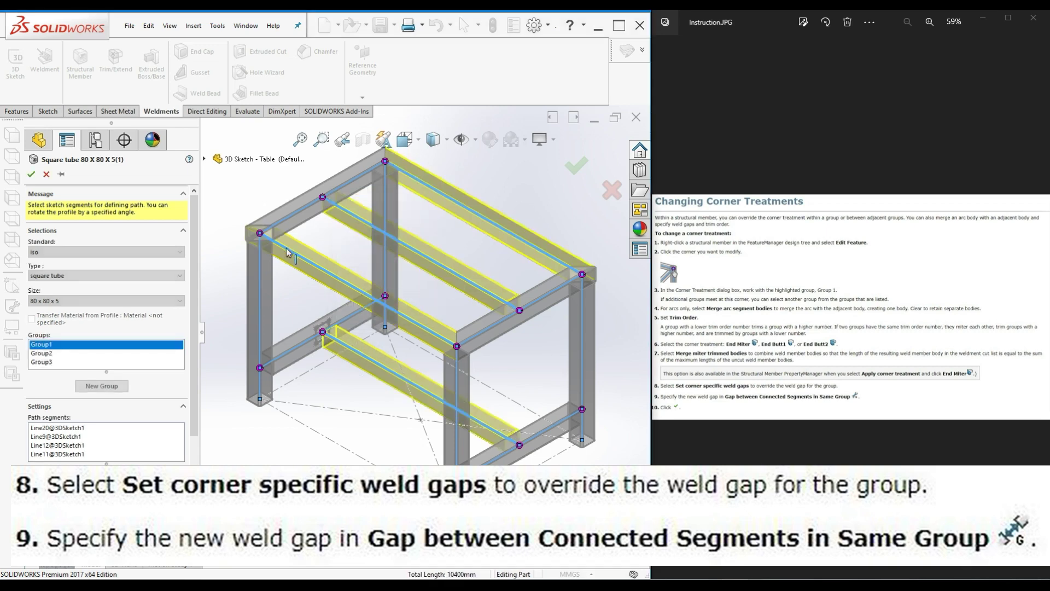
Examine the leftmost tabletop corner up close from several angles to check the weld gap between the mitered members
{"action": "middle_click_drag", "start_coordinate": [237, 284], "coordinate": [299, 284]}
{"action": "scroll", "coordinate": [328, 292], "scroll_direction": "down", "scroll_amount": 5}
{"action": "scroll", "coordinate": [412, 360], "scroll_direction": "down", "scroll_amount": 5}
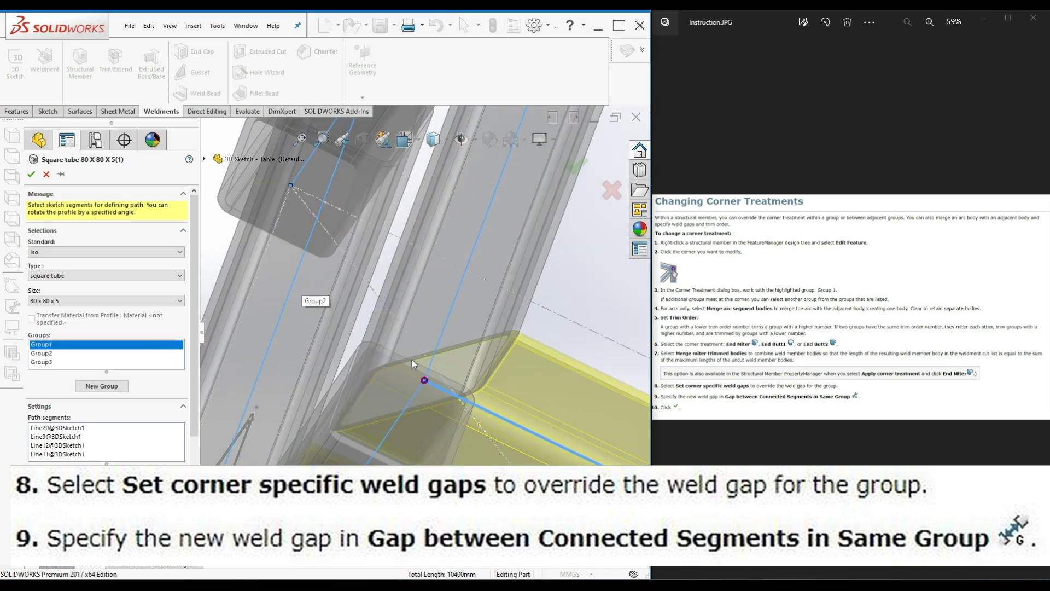
{"action": "middle_click_drag", "start_coordinate": [415, 371], "coordinate": [421, 300]}
{"action": "scroll", "coordinate": [417, 348], "scroll_direction": "up", "scroll_amount": 5}
{"action": "scroll", "coordinate": [425, 390], "scroll_direction": "up", "scroll_amount": 5}
{"action": "middle_click_drag", "start_coordinate": [429, 365], "coordinate": [421, 331]}
{"action": "scroll", "coordinate": [469, 239], "scroll_direction": "down", "scroll_amount": 5}
{"action": "scroll", "coordinate": [421, 331], "scroll_direction": "up", "scroll_amount": 2}
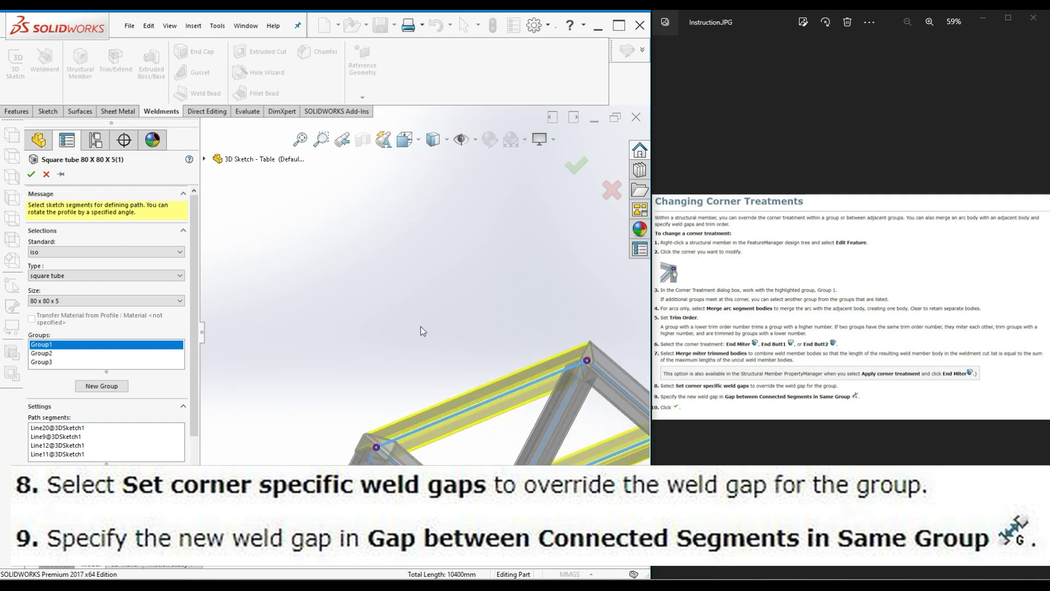
{"action": "key", "text": "ctrl+7"}
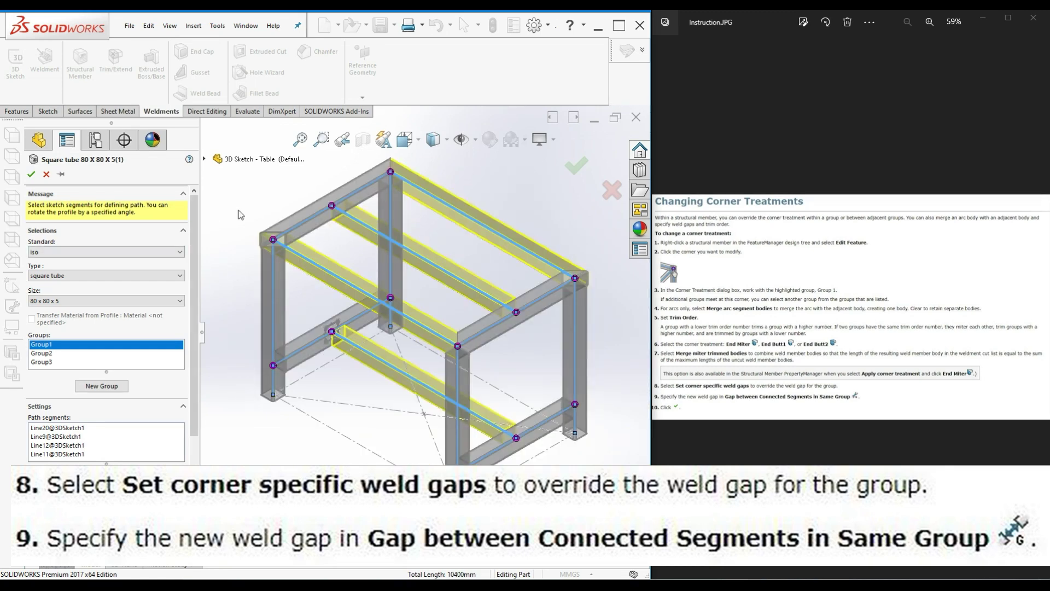
{"action": "scroll", "coordinate": [383, 297], "scroll_direction": "down", "scroll_amount": 6}
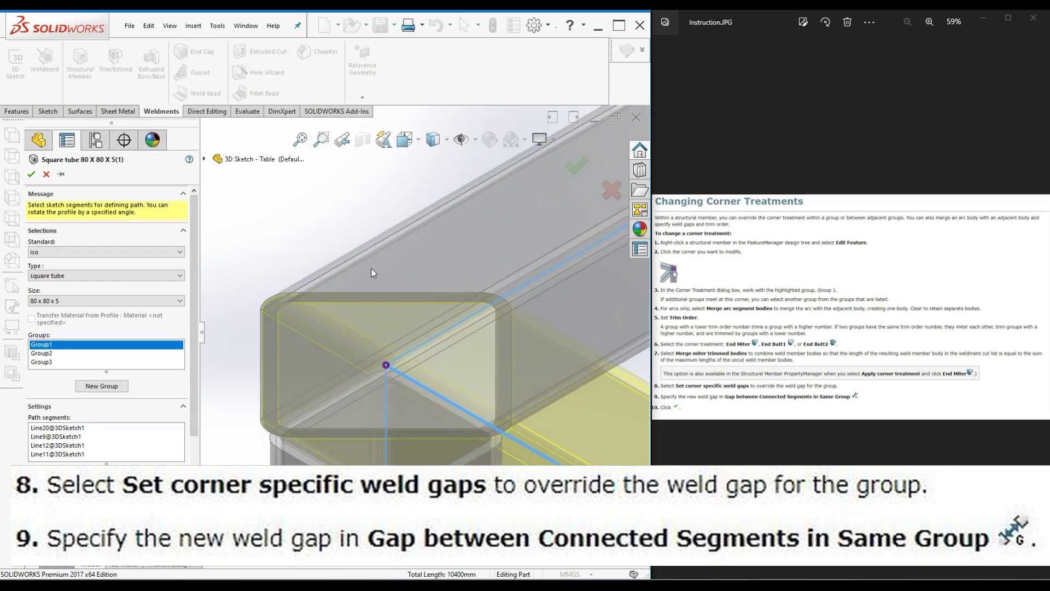
{"action": "scroll", "coordinate": [368, 270], "scroll_direction": "up", "scroll_amount": 6}
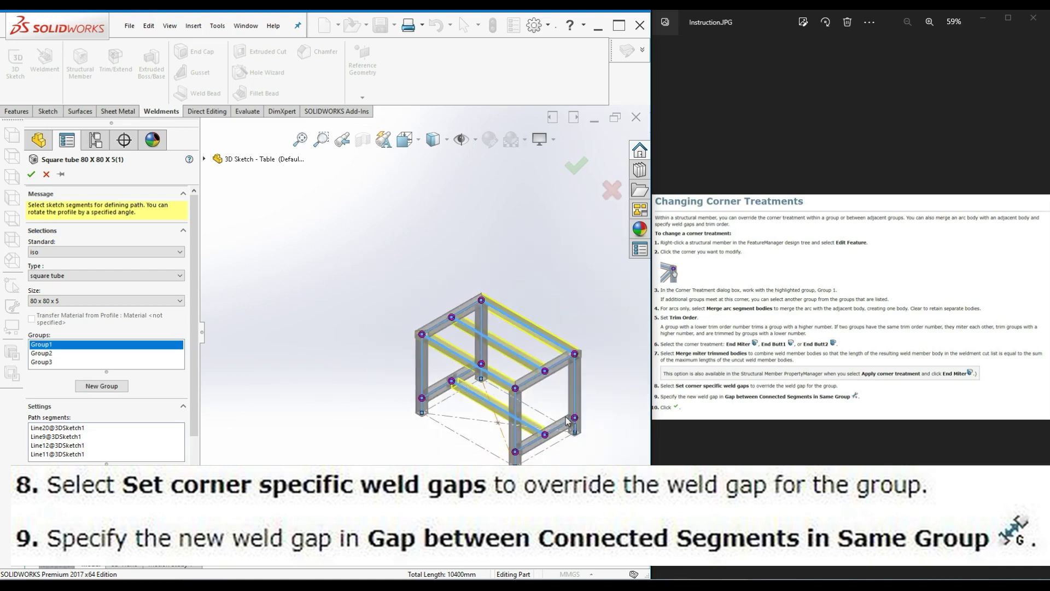
Enable a corner-specific weld gap of 1 mm for Group 1 at the nearest tabletop corner
{"action": "scroll", "coordinate": [567, 422], "scroll_direction": "down", "scroll_amount": 4}
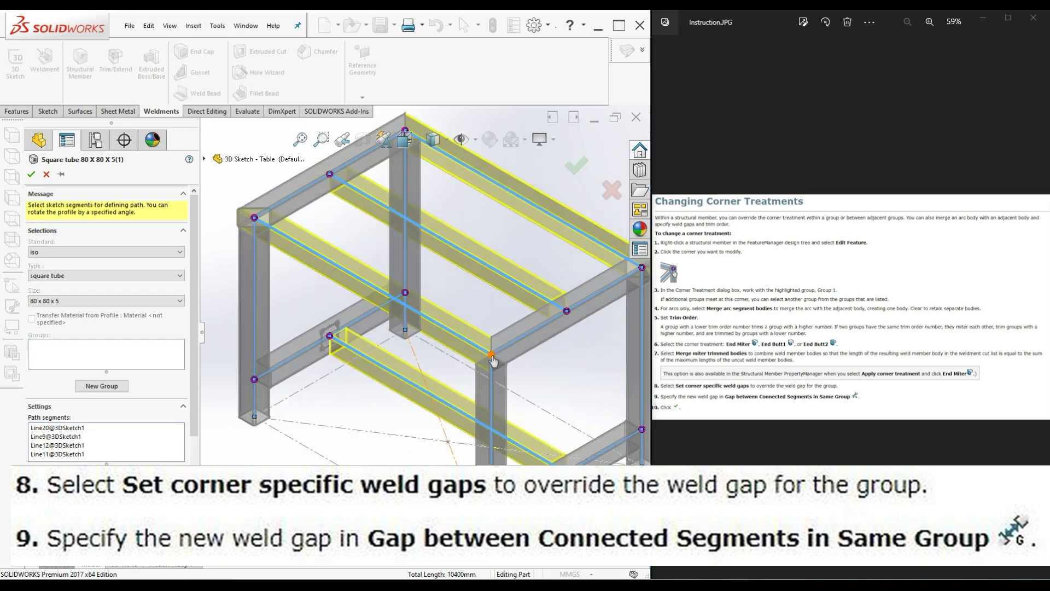
{"action": "left_click", "coordinate": [492, 356]}
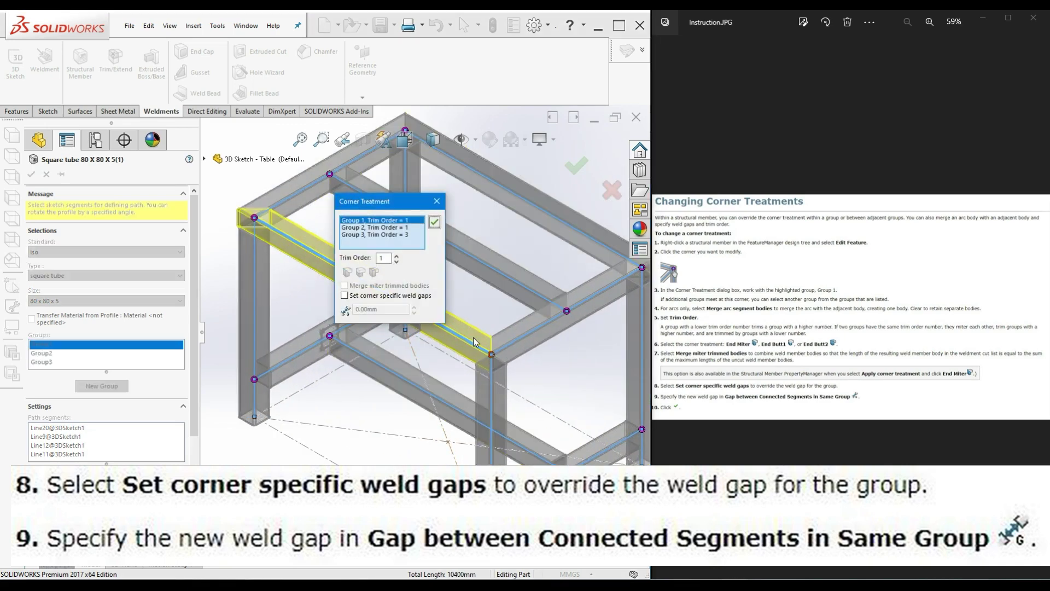
{"action": "left_click", "coordinate": [344, 295]}
{"action": "type", "text": "1"}
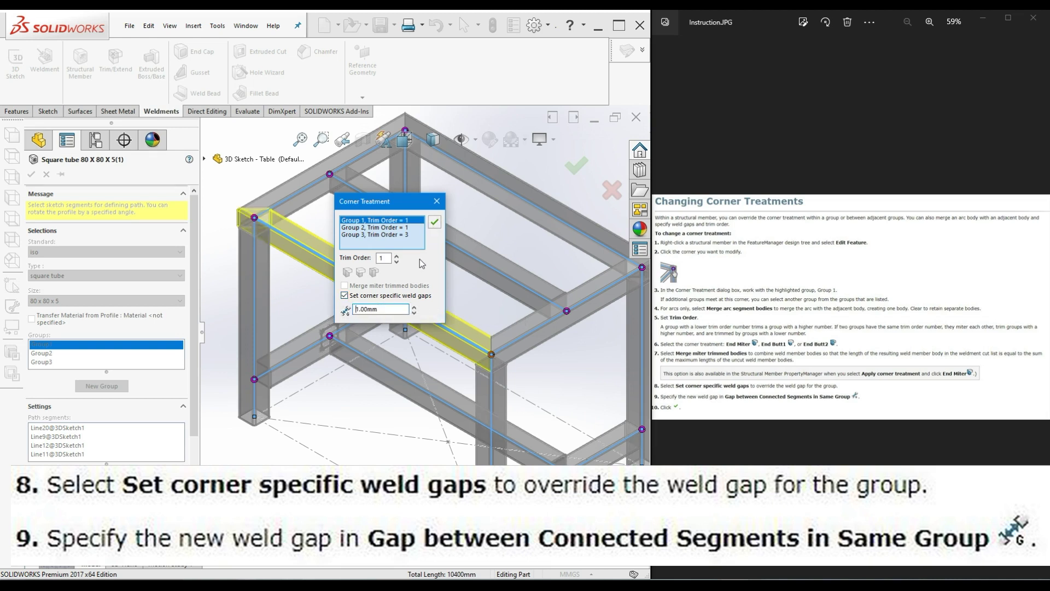
{"action": "left_click", "coordinate": [433, 222]}
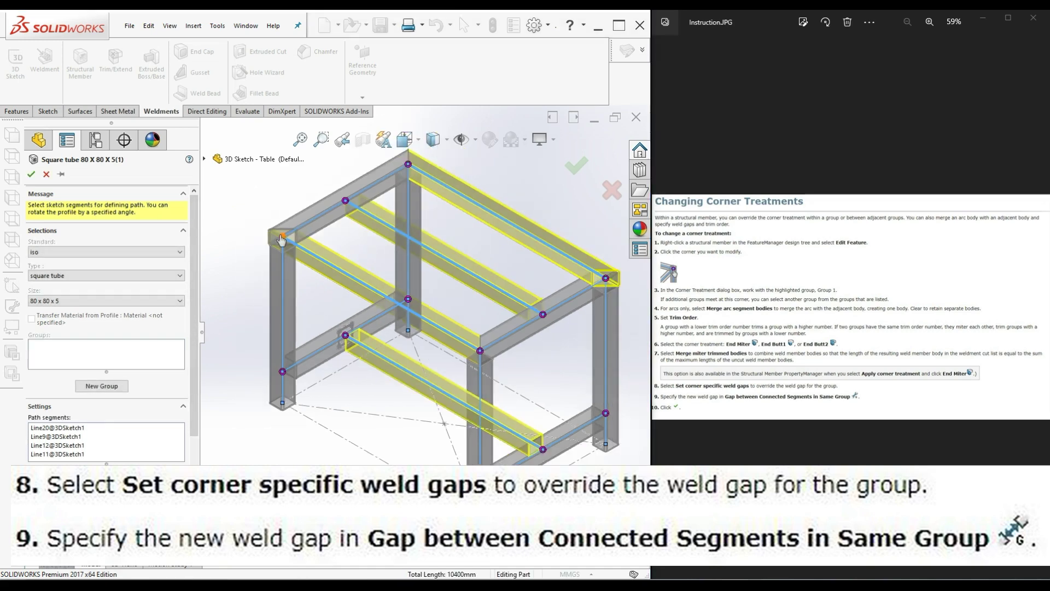
Check the leftmost tabletop corner's weld gap, and set the nearest corner's weld gap to 2 mm to match
{"action": "left_click", "coordinate": [282, 238]}
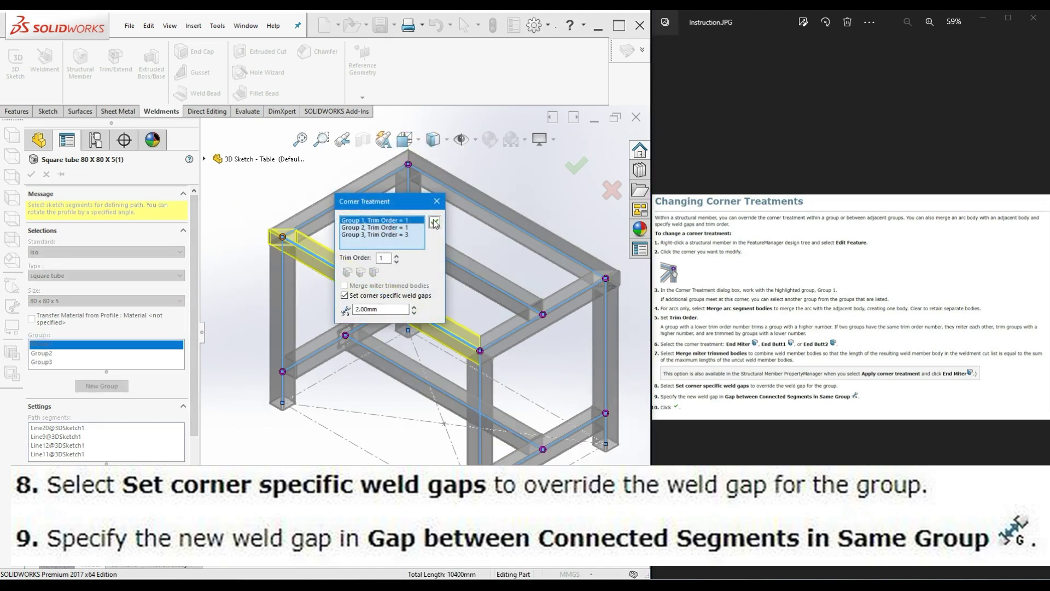
{"action": "left_click", "coordinate": [434, 222]}
{"action": "left_click", "coordinate": [480, 351]}
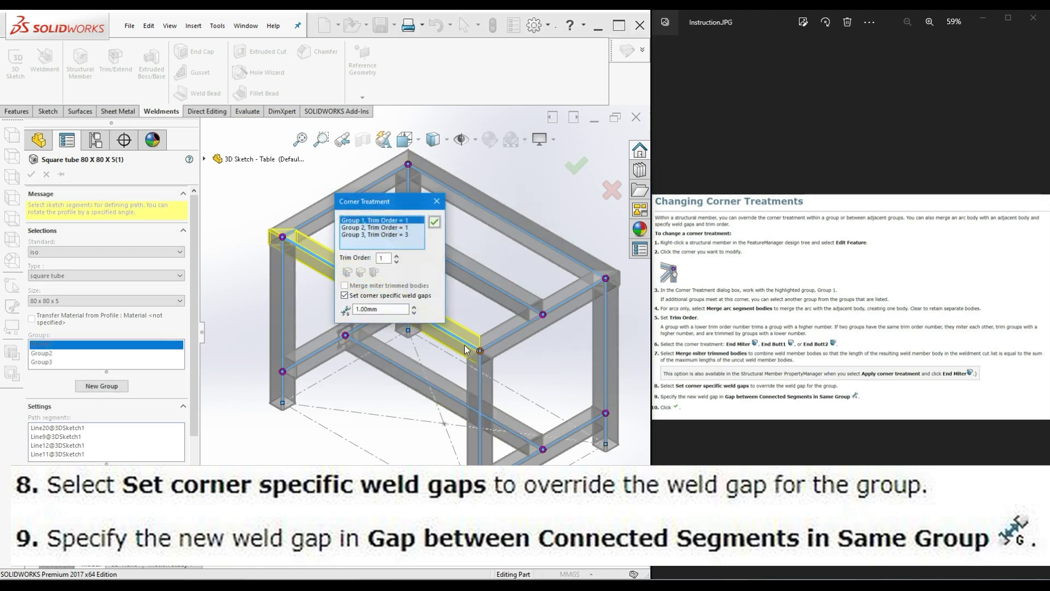
{"action": "type", "text": "2"}
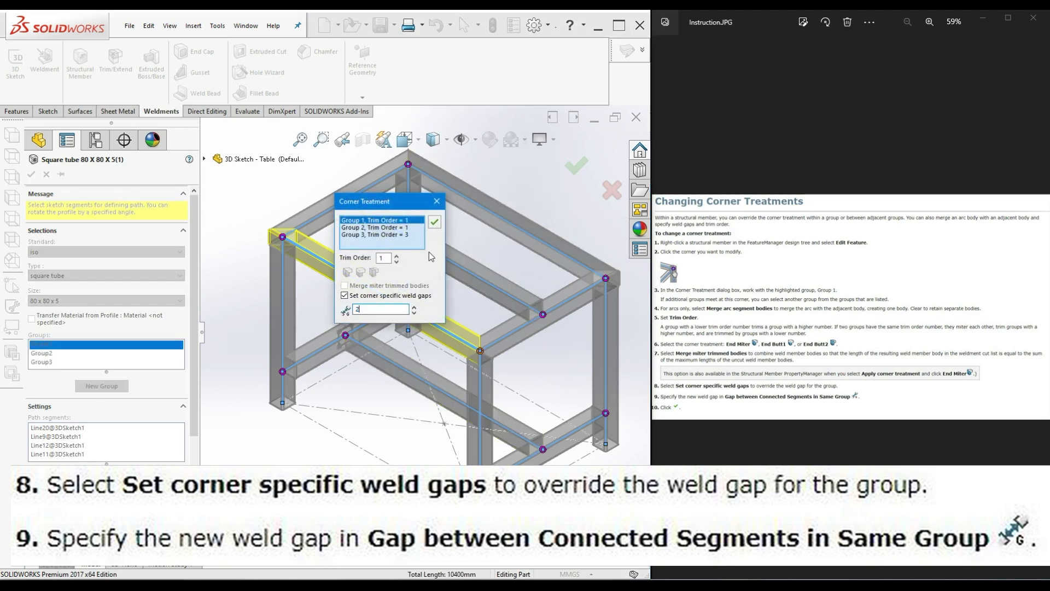
{"action": "left_click", "coordinate": [434, 221]}
Enable a corner-specific weld gap of 2 mm for Group 1 at the rightmost tabletop corner
{"action": "scroll", "coordinate": [564, 298], "scroll_direction": "up", "scroll_amount": 5}
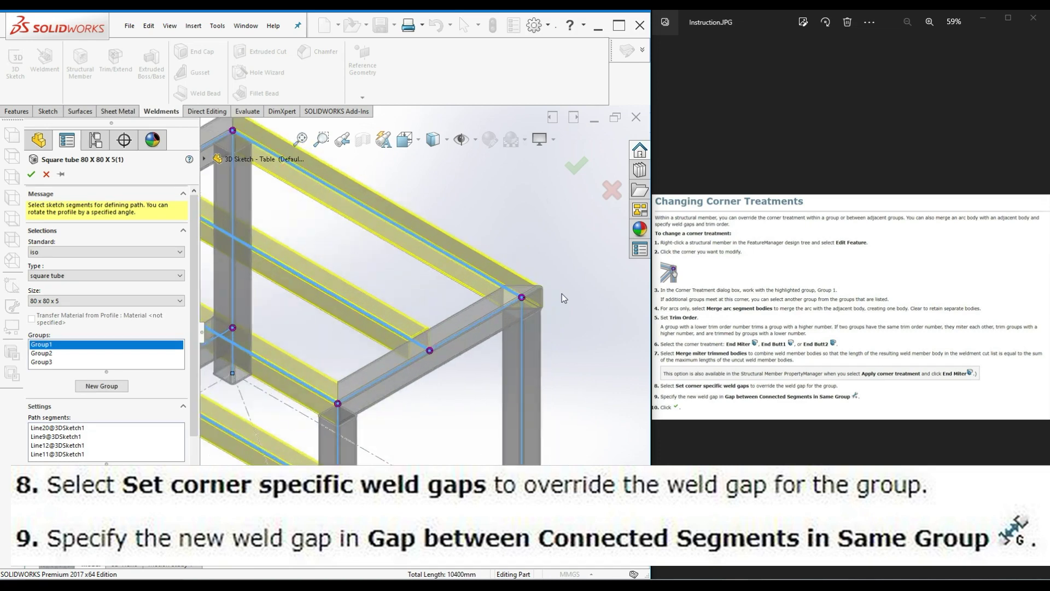
{"action": "scroll", "coordinate": [564, 298], "scroll_direction": "up", "scroll_amount": 2}
{"action": "left_click", "coordinate": [506, 299]}
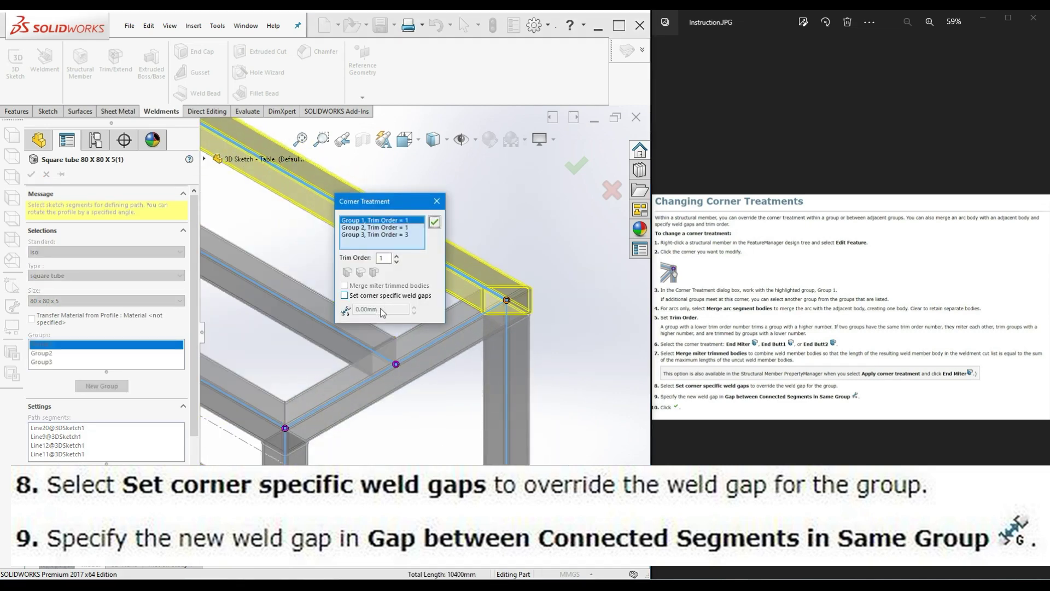
{"action": "left_click", "coordinate": [345, 295]}
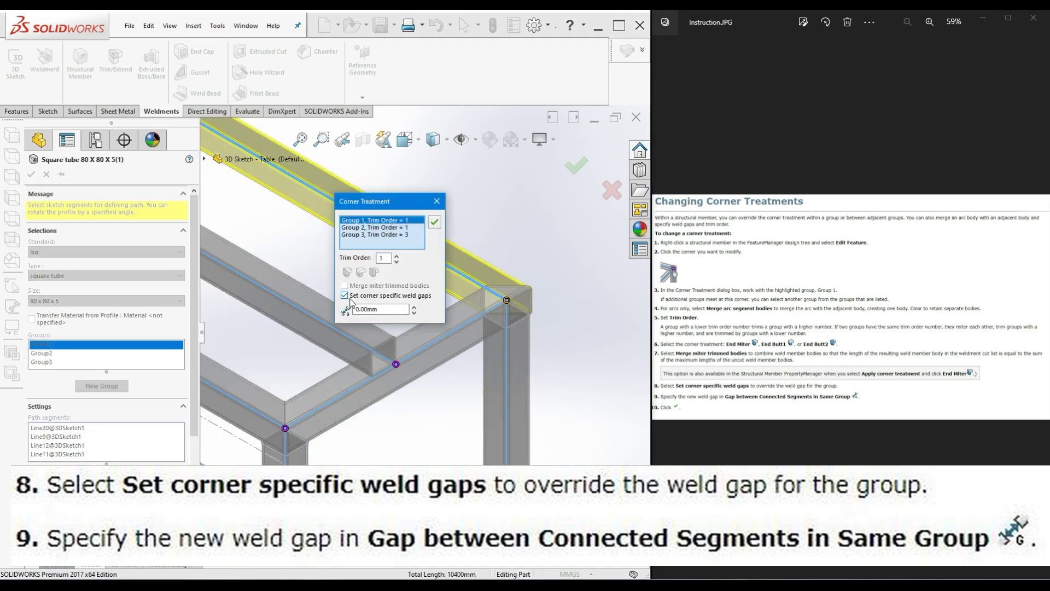
{"action": "double_click", "coordinate": [377, 309]}
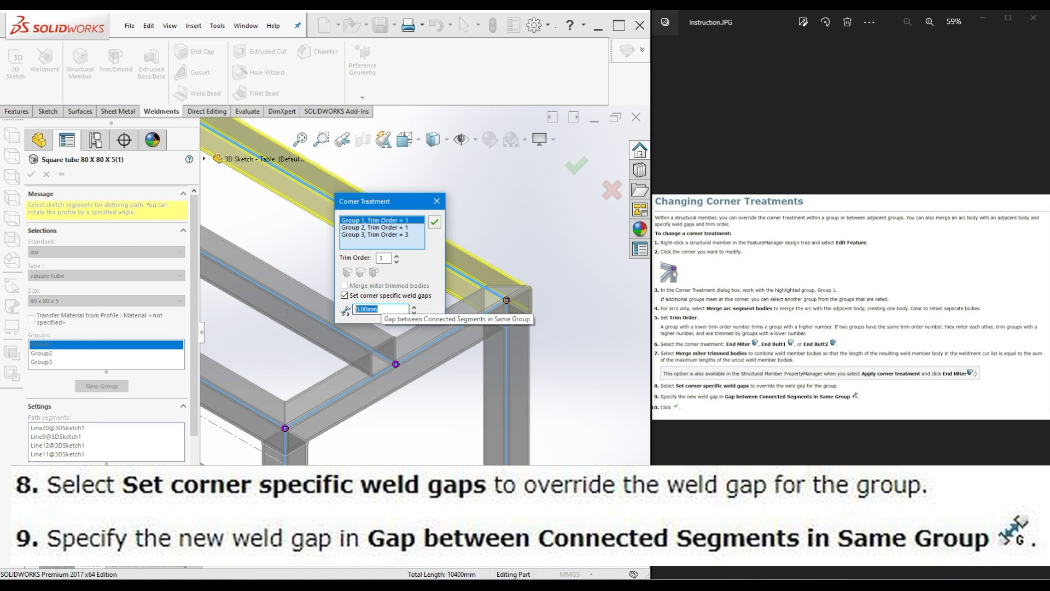
{"action": "type", "text": "2"}
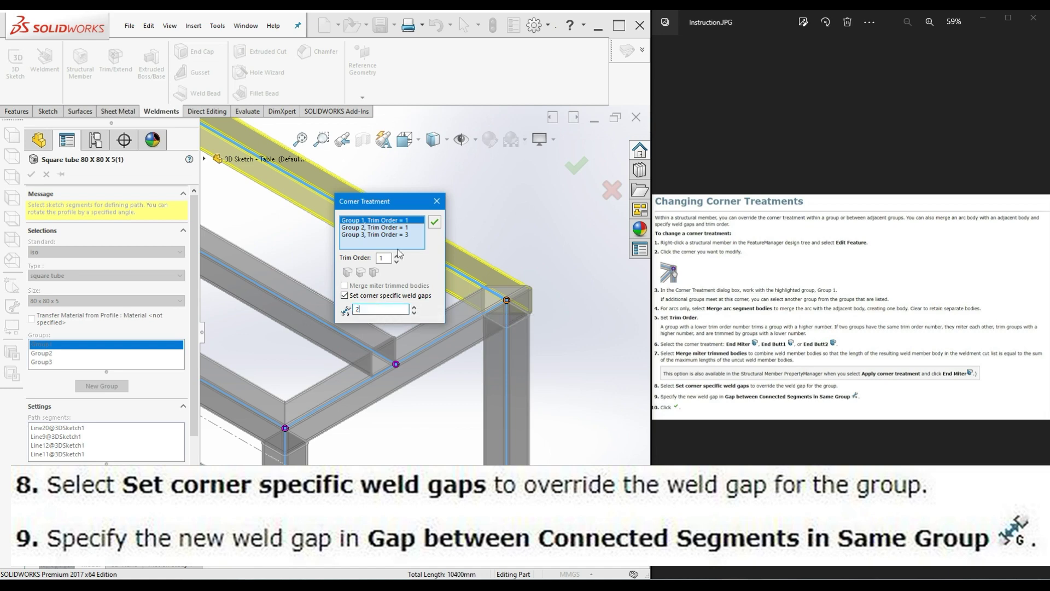
{"action": "left_click", "coordinate": [479, 336]}
Give Group 1 a corner-specific weld gap of 2 mm at the farthest tabletop corner and accept the structural member edit
{"action": "scroll", "coordinate": [480, 336], "scroll_direction": "up", "scroll_amount": 5}
{"action": "scroll", "coordinate": [422, 286], "scroll_direction": "down", "scroll_amount": 8}
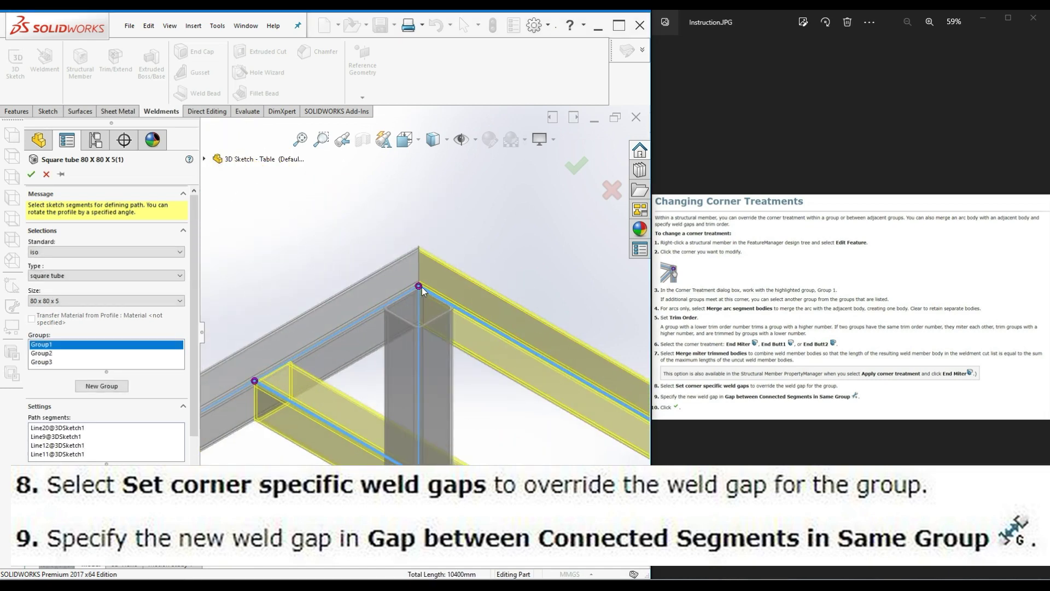
{"action": "left_click", "coordinate": [420, 286]}
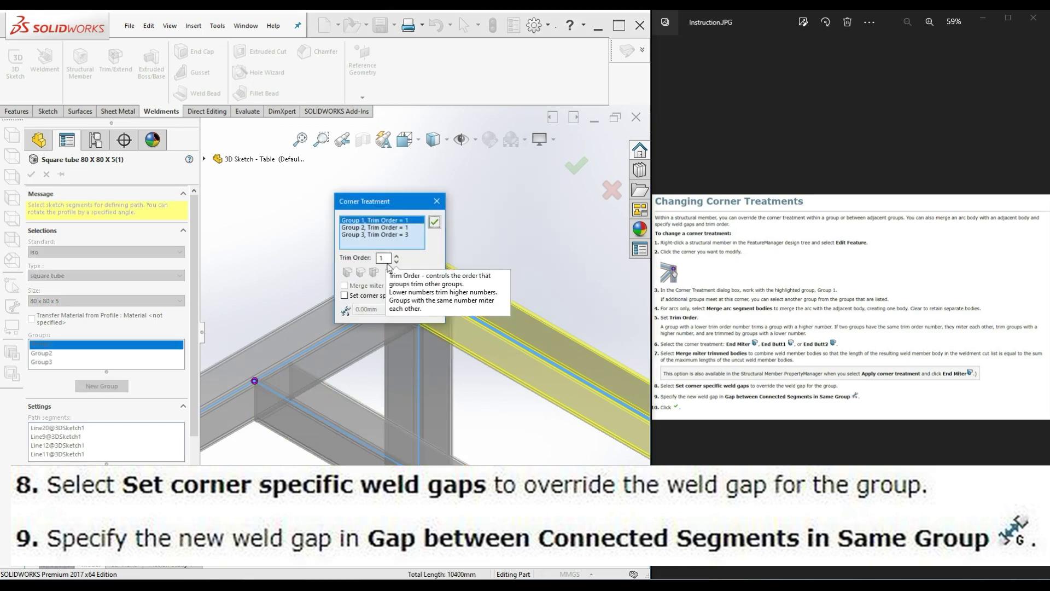
{"action": "left_click", "coordinate": [345, 296]}
{"action": "key", "text": "Tab"}
{"action": "type", "text": "2"}
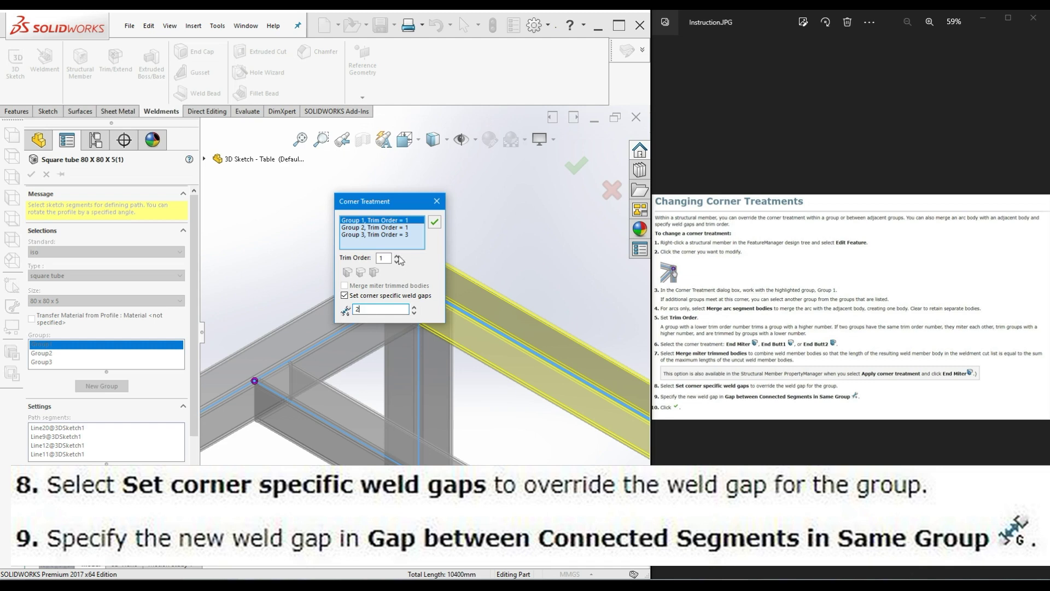
{"action": "left_click", "coordinate": [435, 222]}
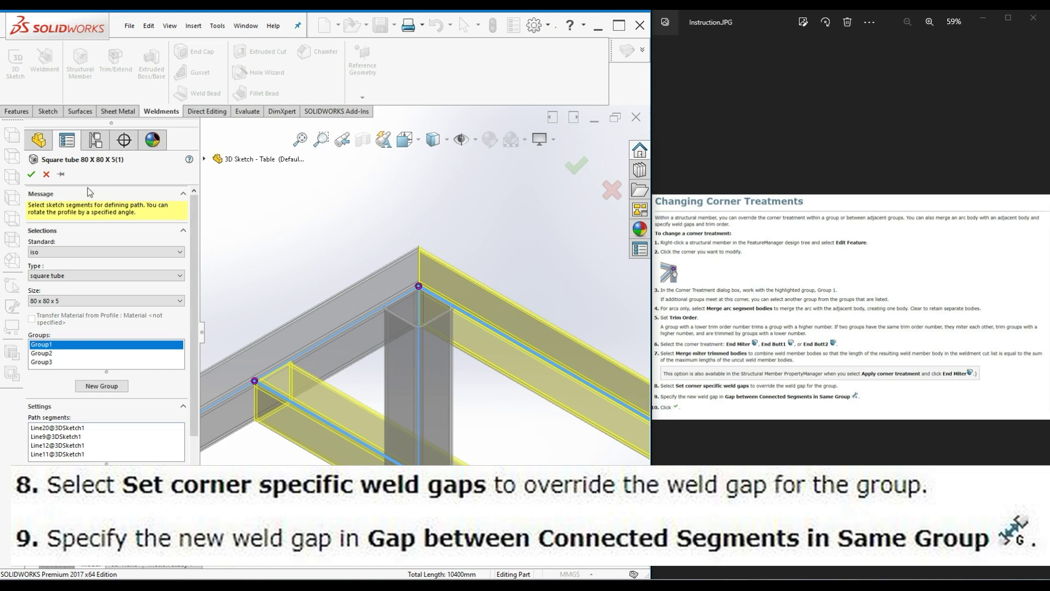
{"action": "left_click", "coordinate": [31, 174]}
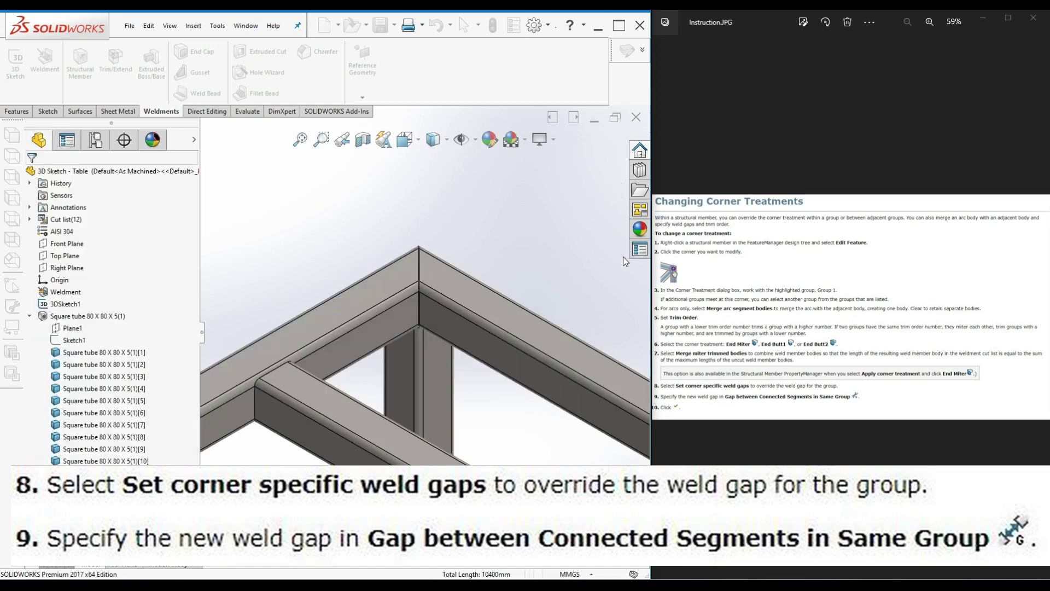
Inspect the weld gap at the nearest tabletop corner of the finished frame
{"action": "scroll", "coordinate": [464, 249], "scroll_direction": "up", "scroll_amount": 5}
{"action": "scroll", "coordinate": [456, 463], "scroll_direction": "down", "scroll_amount": 3}
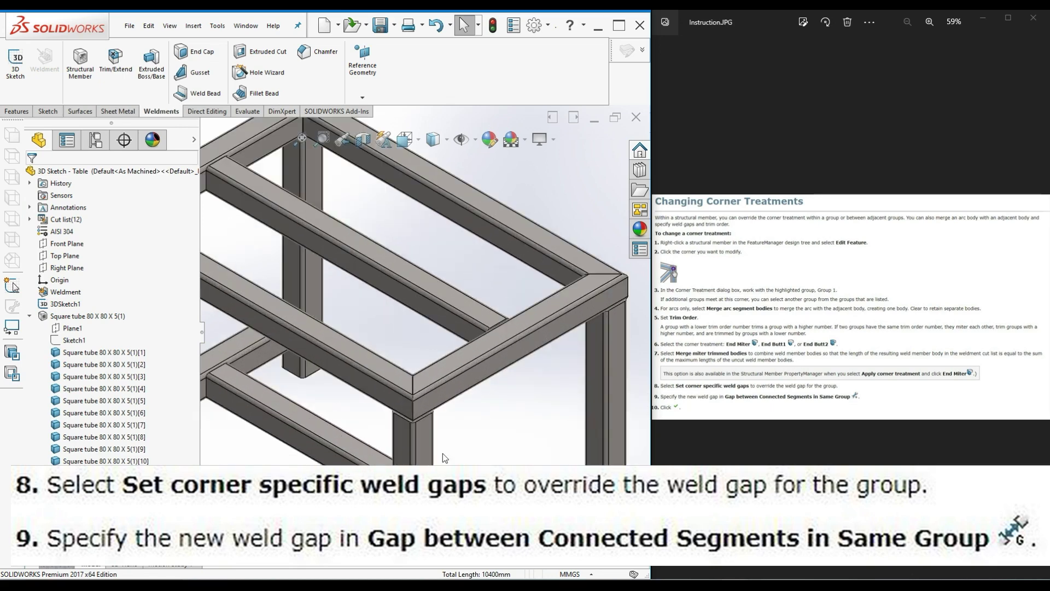
{"action": "scroll", "coordinate": [415, 403], "scroll_direction": "down", "scroll_amount": 6}
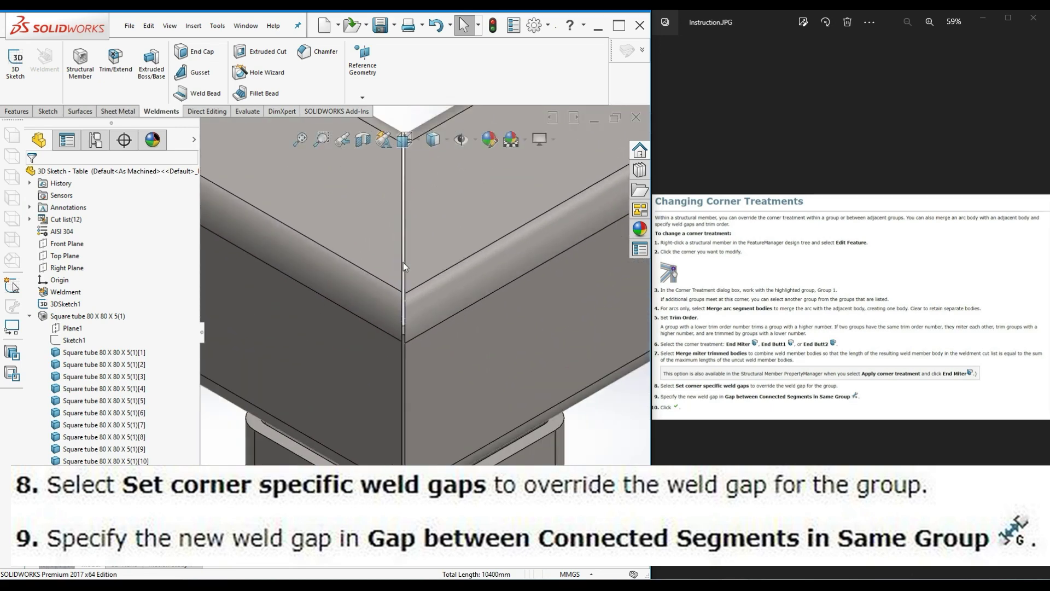
{"action": "scroll", "coordinate": [403, 262], "scroll_direction": "up", "scroll_amount": 2}
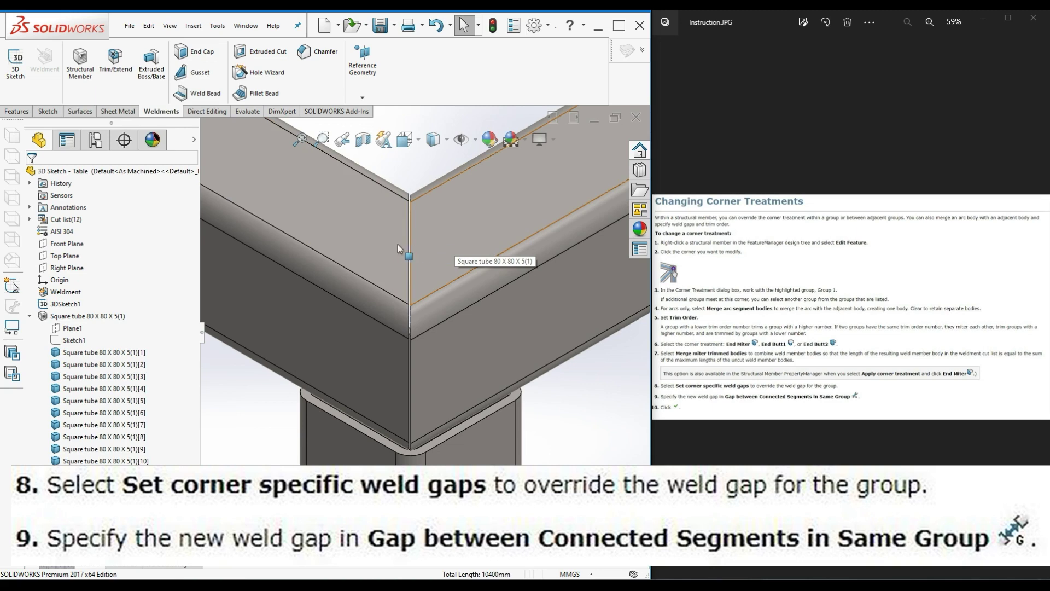
{"action": "scroll", "coordinate": [437, 287], "scroll_direction": "up", "scroll_amount": 6}
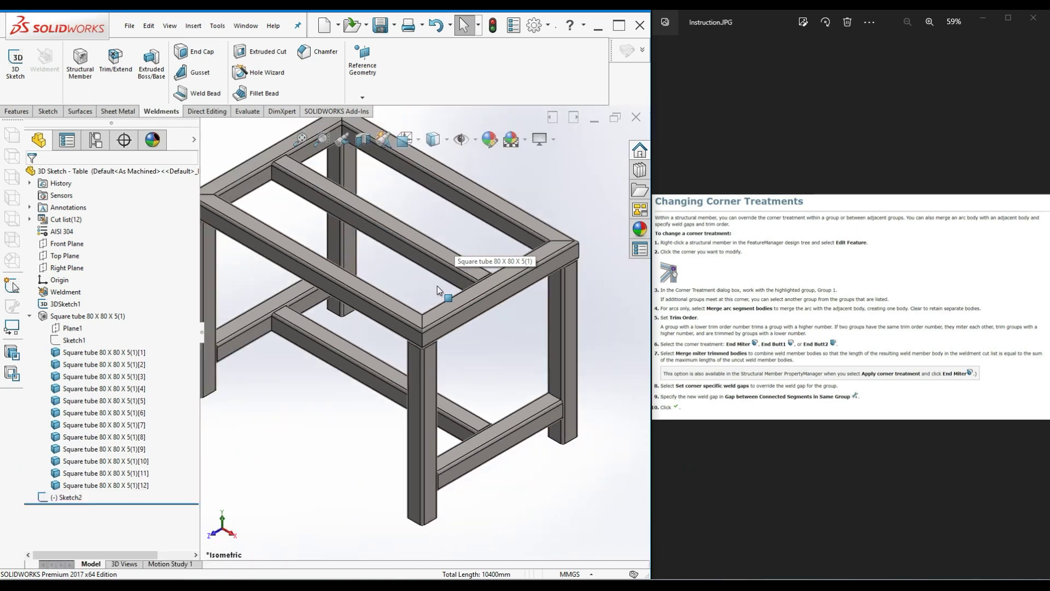
{"action": "scroll", "coordinate": [437, 286], "scroll_direction": "up", "scroll_amount": 2}
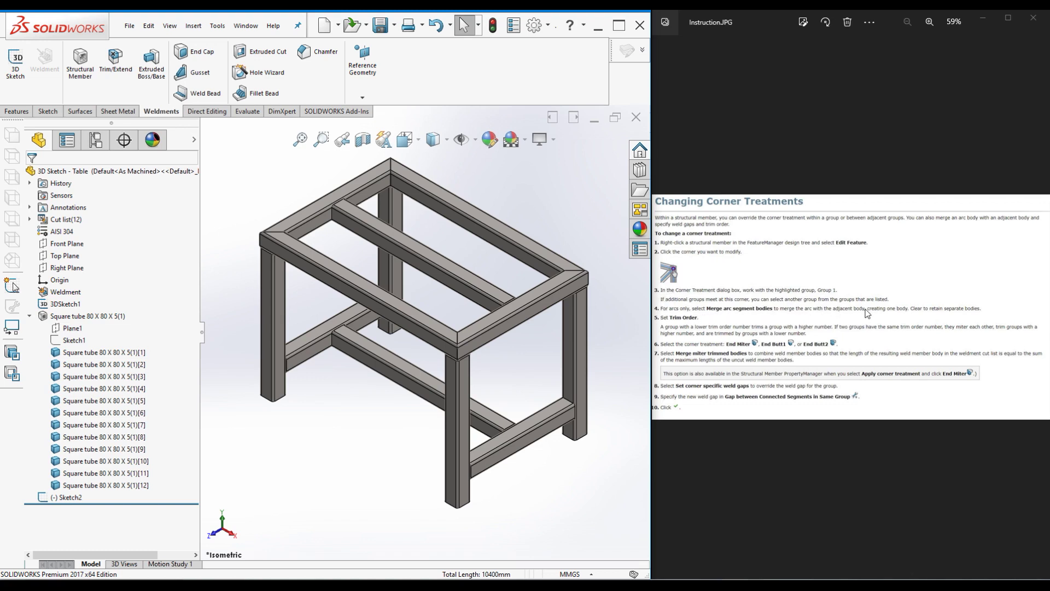
Open the Arc Segment part from the Corner Treatment folder and fit the whole model in view
{"action": "left_click", "coordinate": [741, 575]}
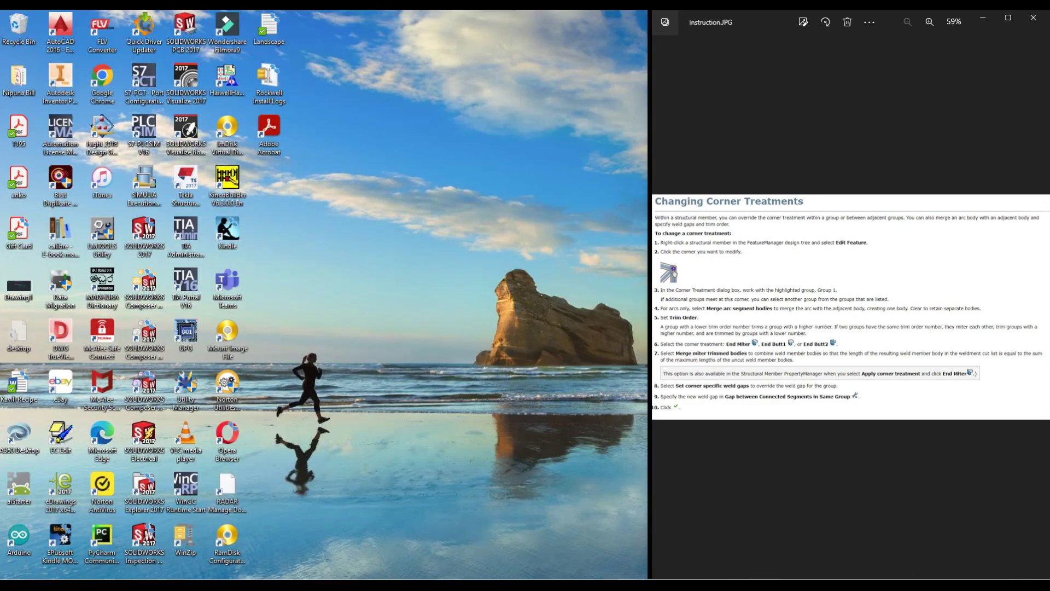
{"action": "left_click", "coordinate": [740, 576]}
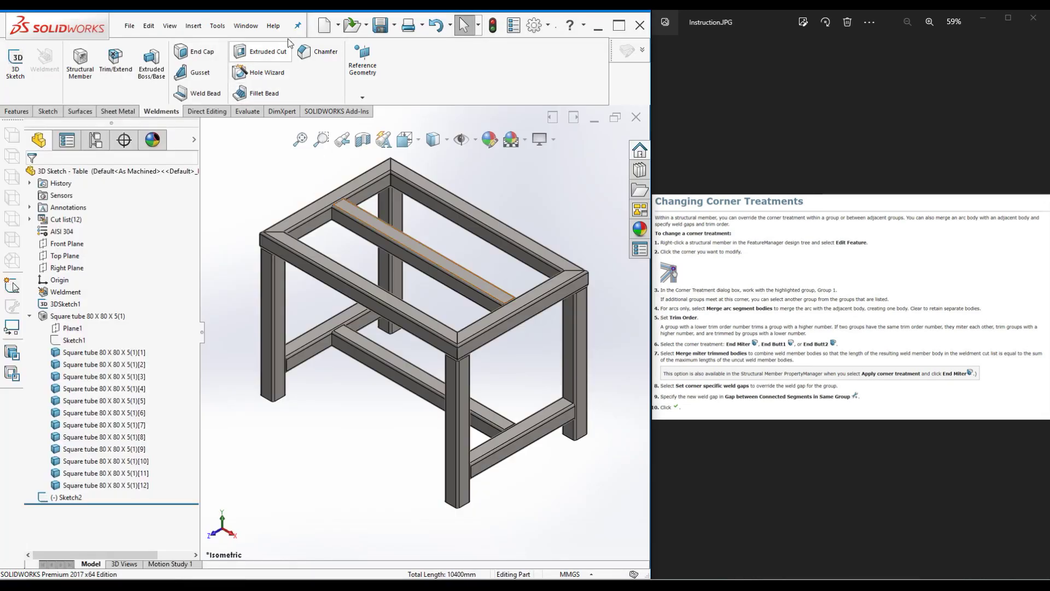
{"action": "left_click", "coordinate": [347, 32]}
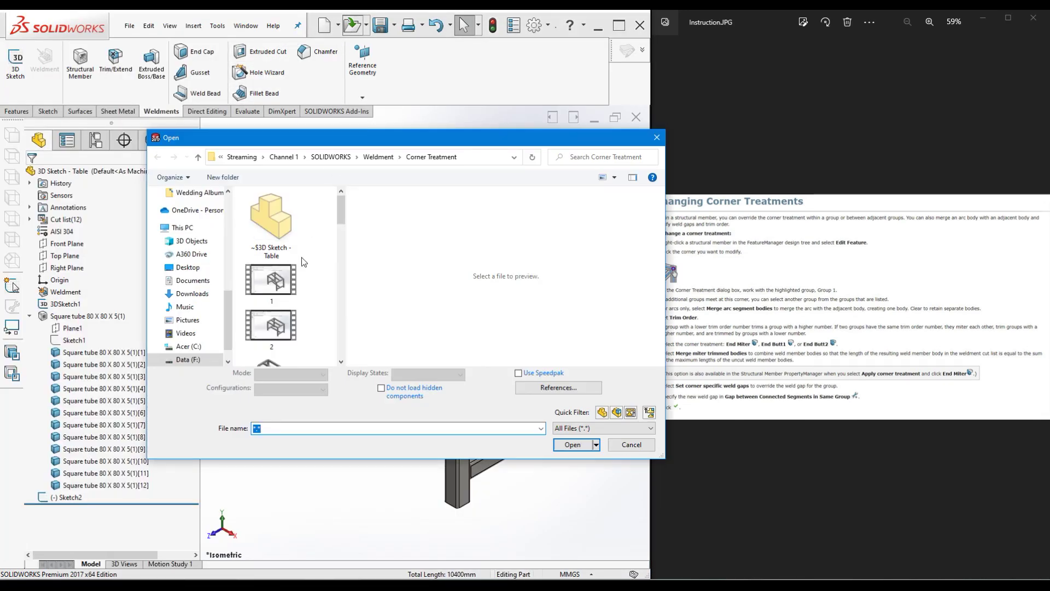
{"action": "scroll", "coordinate": [289, 276], "scroll_direction": "up", "scroll_amount": 3}
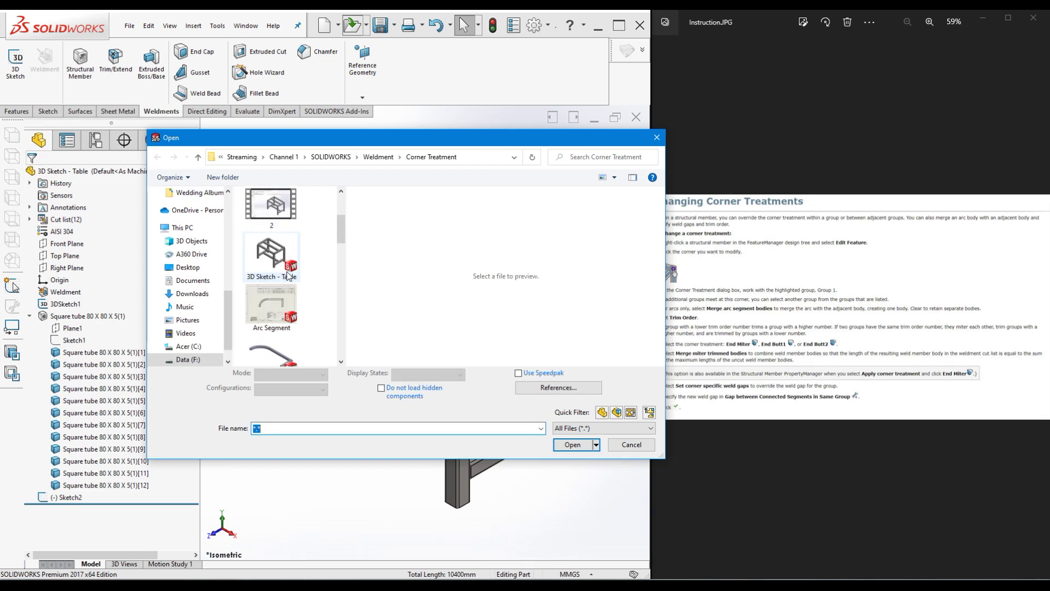
{"action": "left_click", "coordinate": [264, 343]}
{"action": "left_click", "coordinate": [575, 443]}
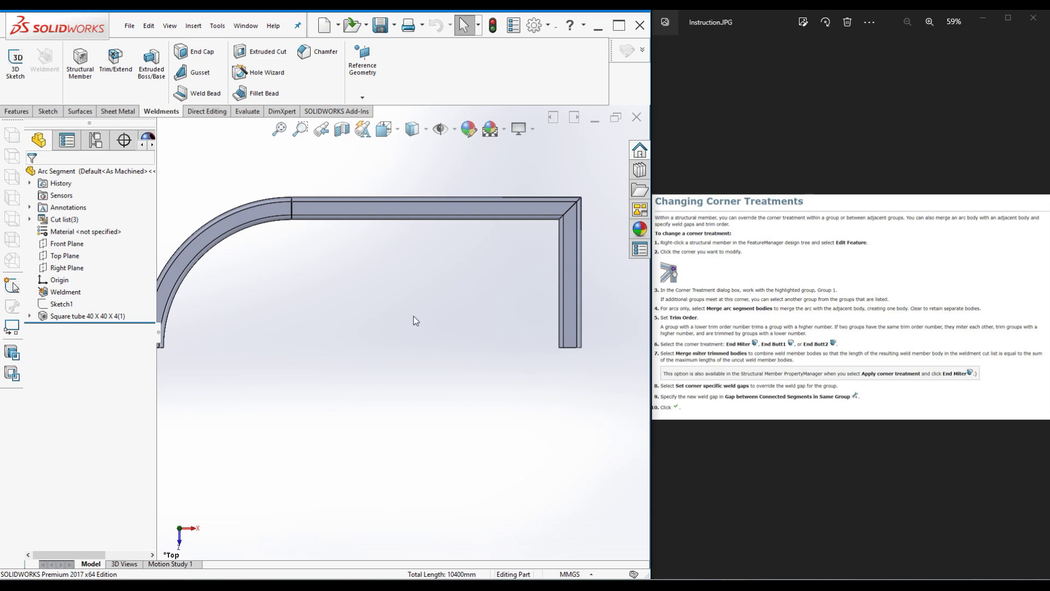
{"action": "key", "text": "f"}
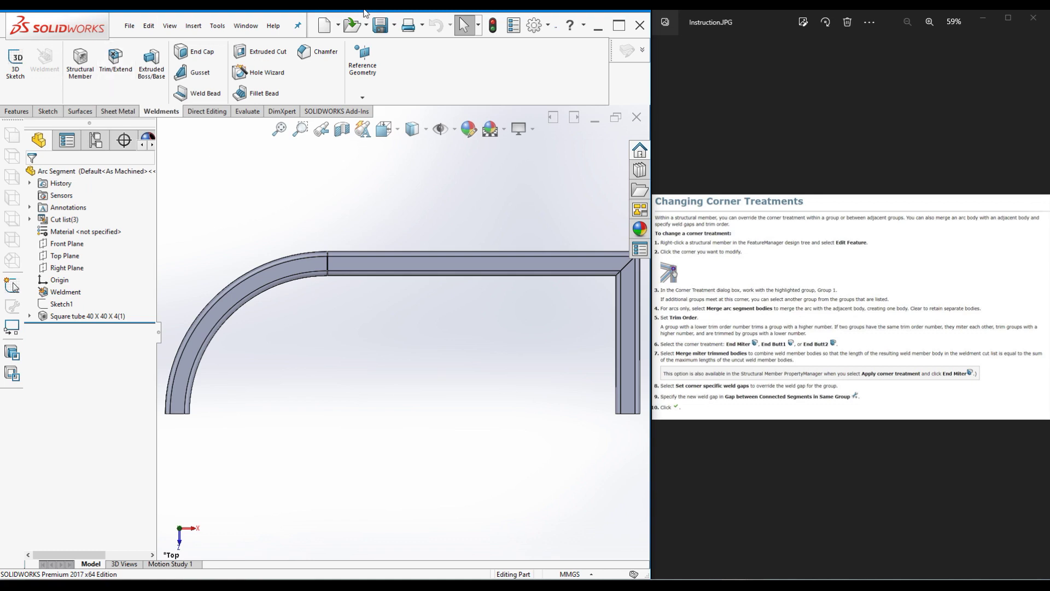
Open the Arc Segment drawing containing the weldment cut list
{"action": "left_click", "coordinate": [350, 25]}
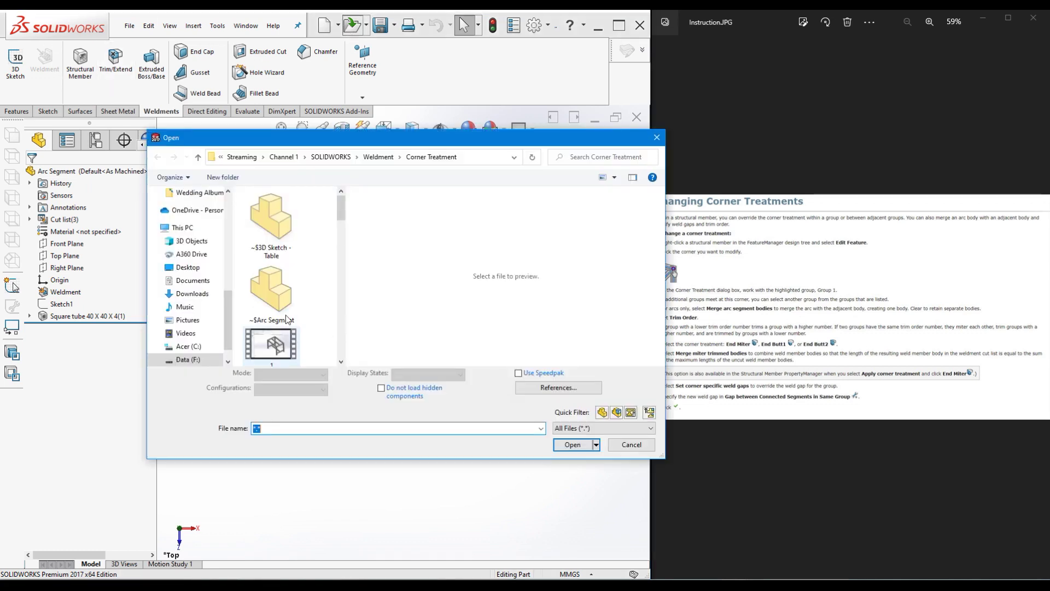
{"action": "left_click", "coordinate": [273, 342]}
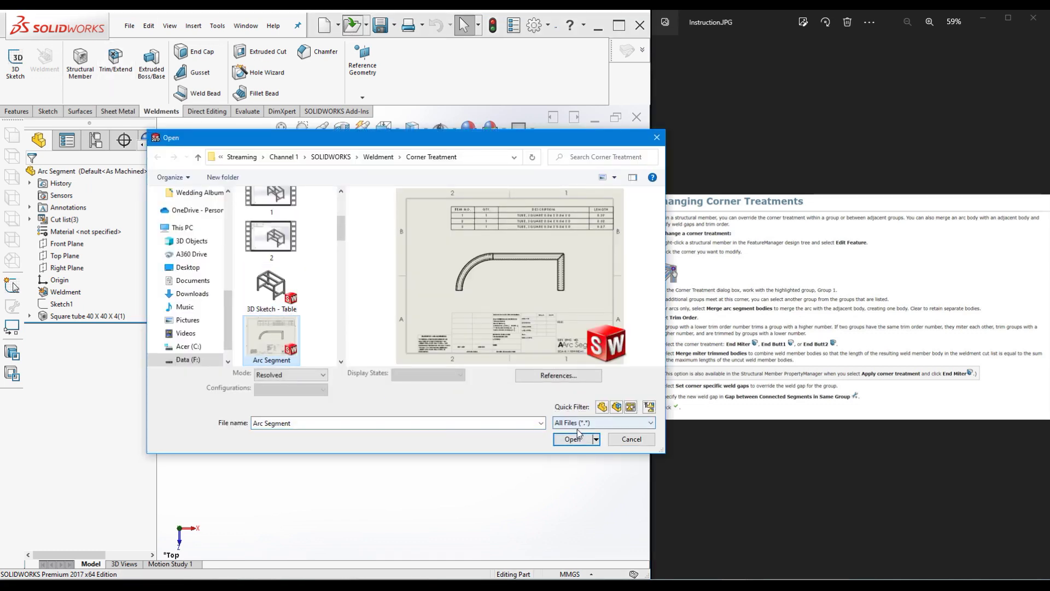
{"action": "left_click", "coordinate": [572, 440]}
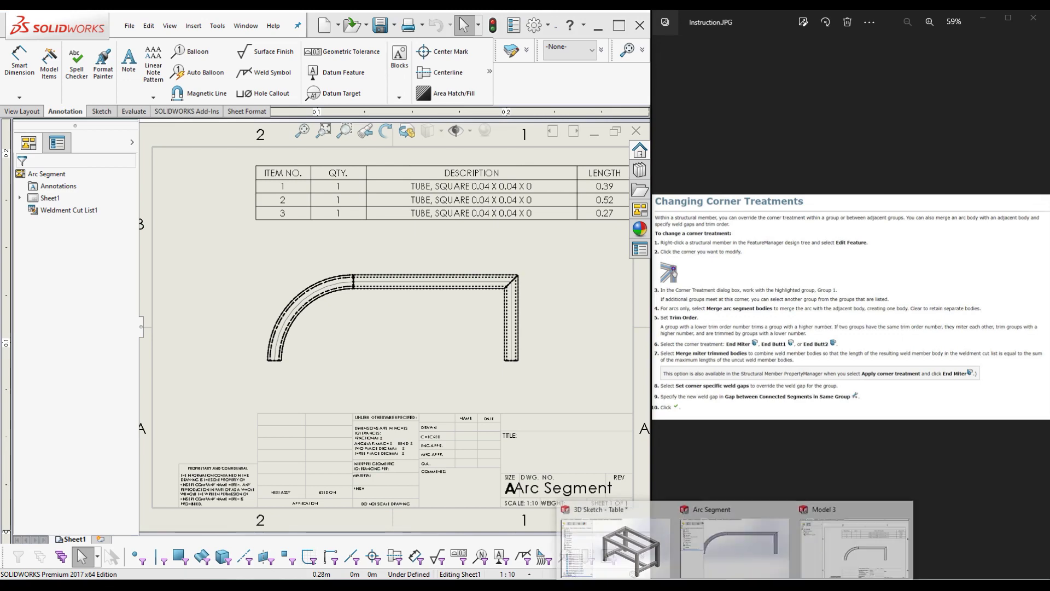
Return to the Arc Segment part and review the settings of its 40 x 40 x 4 square tube structural member
{"action": "left_click", "coordinate": [601, 525]}
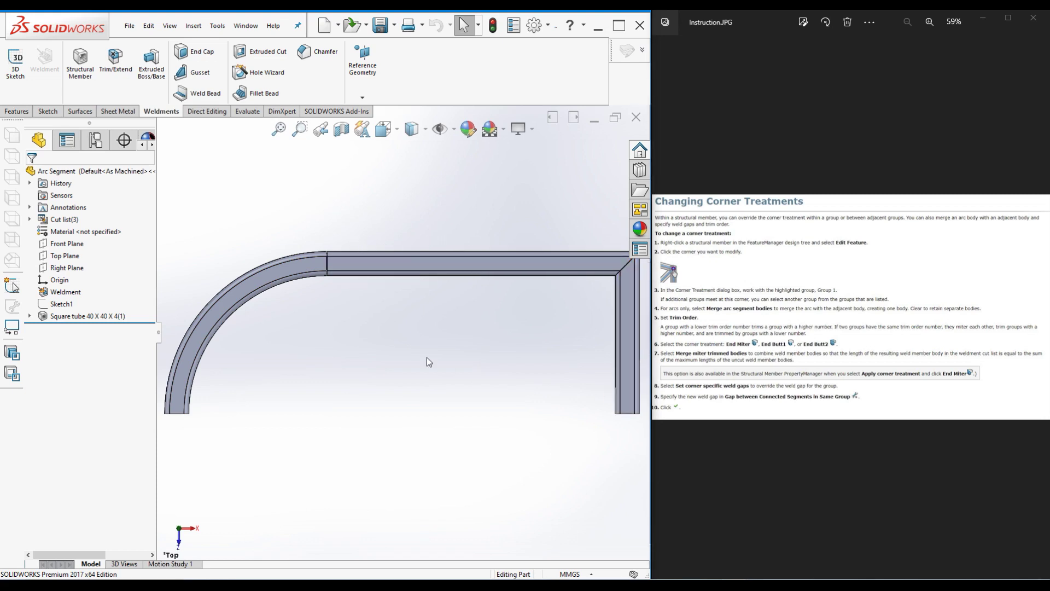
{"action": "left_click", "coordinate": [63, 317]}
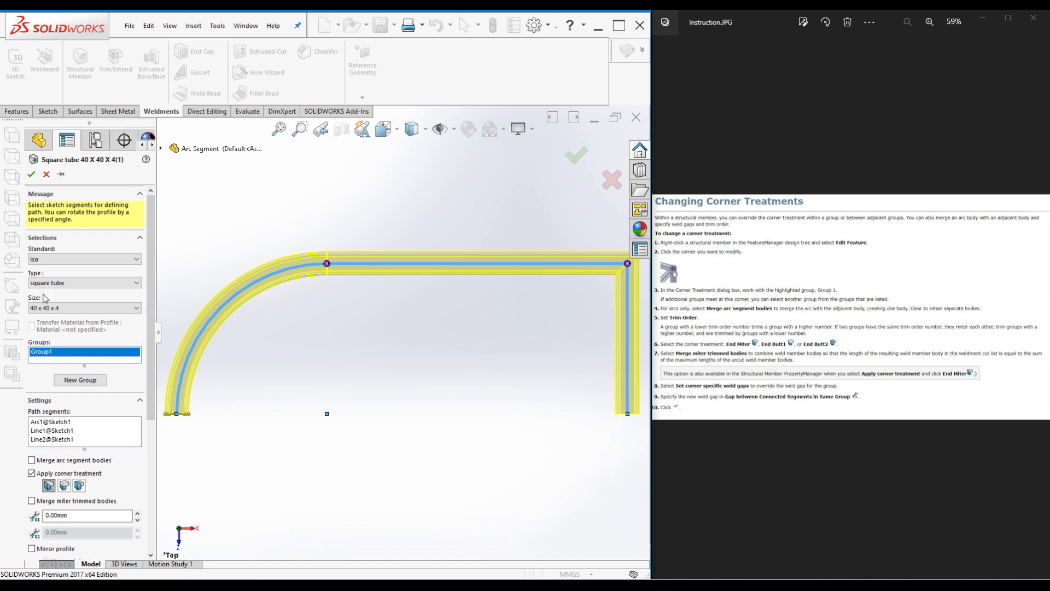
{"action": "left_click", "coordinate": [31, 174]}
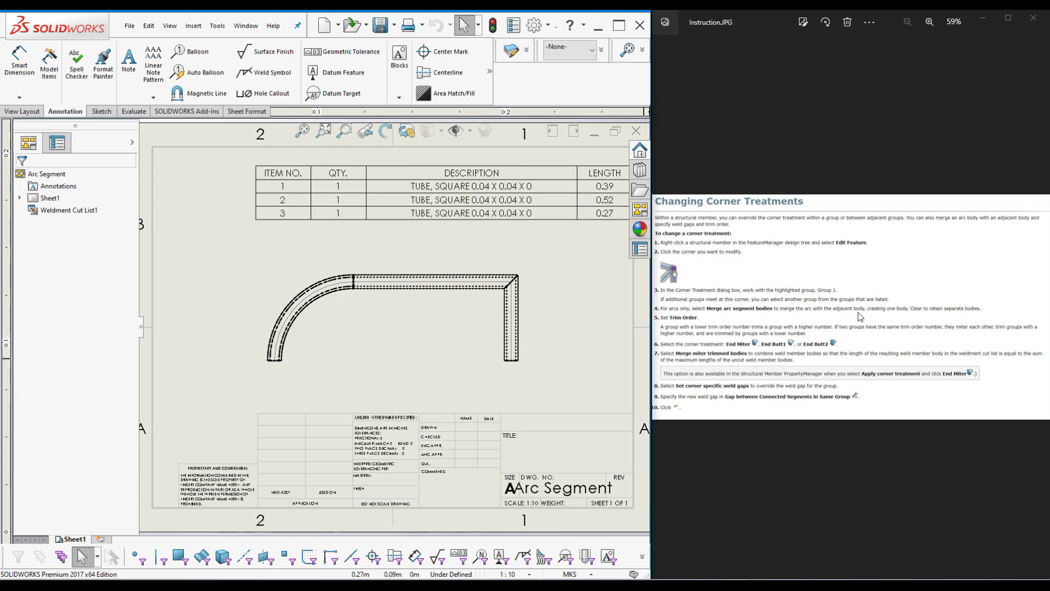
Edit the Arc Segment part's square tube member to merge the arc segment bodies at the arc-to-line corner, and accept the edit
{"action": "mouse_move", "coordinate": [736, 585]}
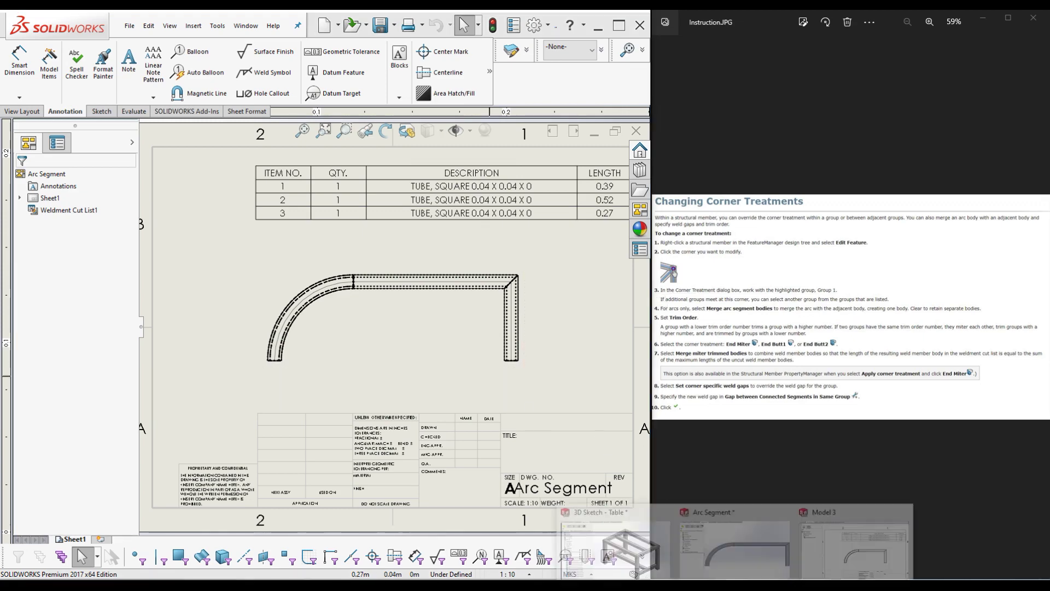
{"action": "left_click", "coordinate": [733, 544]}
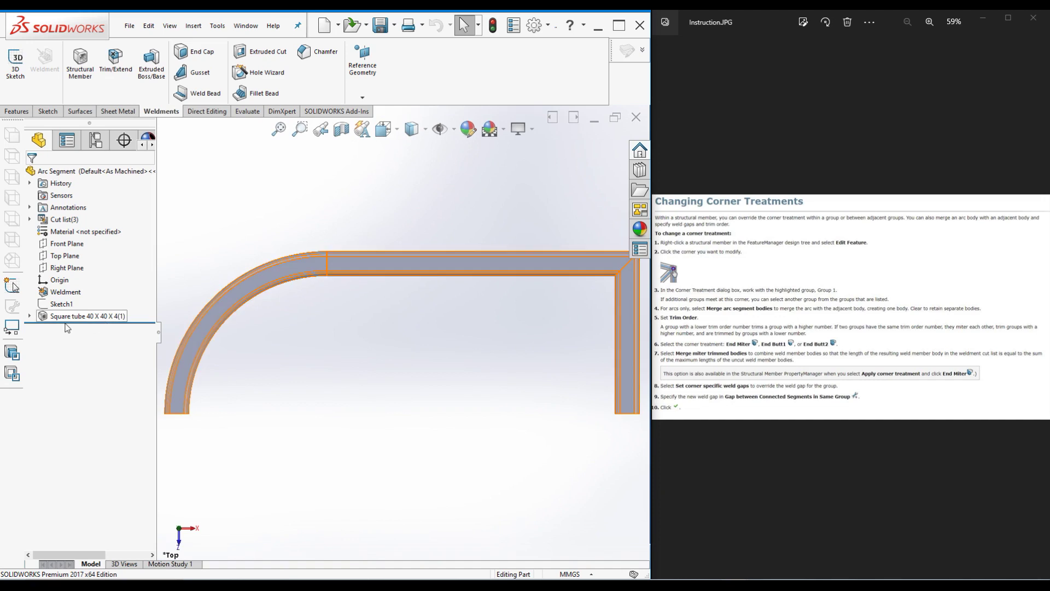
{"action": "left_click", "coordinate": [79, 316]}
{"action": "left_click", "coordinate": [78, 282]}
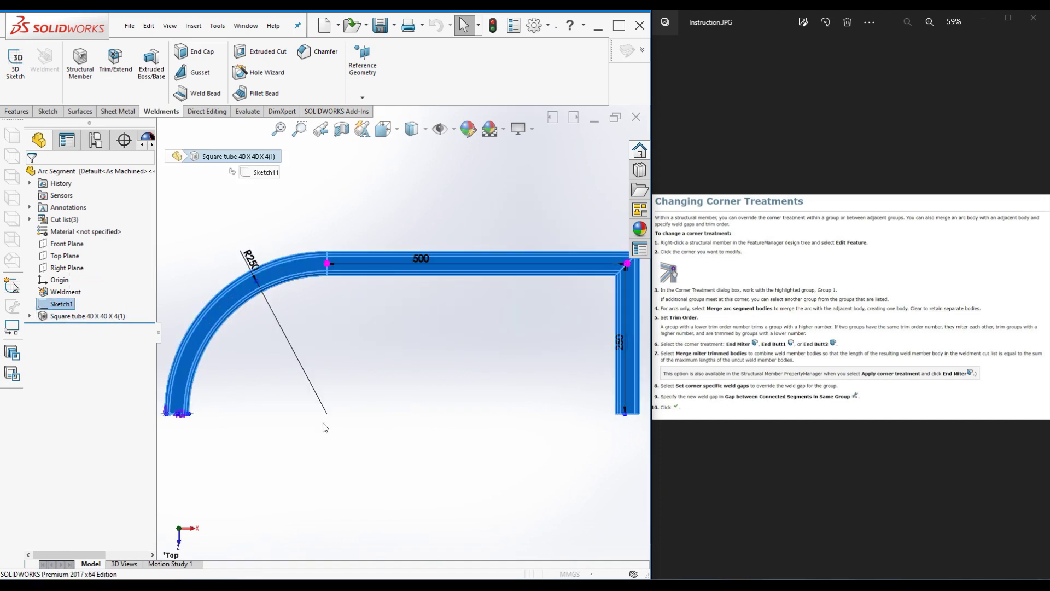
{"action": "left_click", "coordinate": [327, 264]}
{"action": "left_click", "coordinate": [344, 295]}
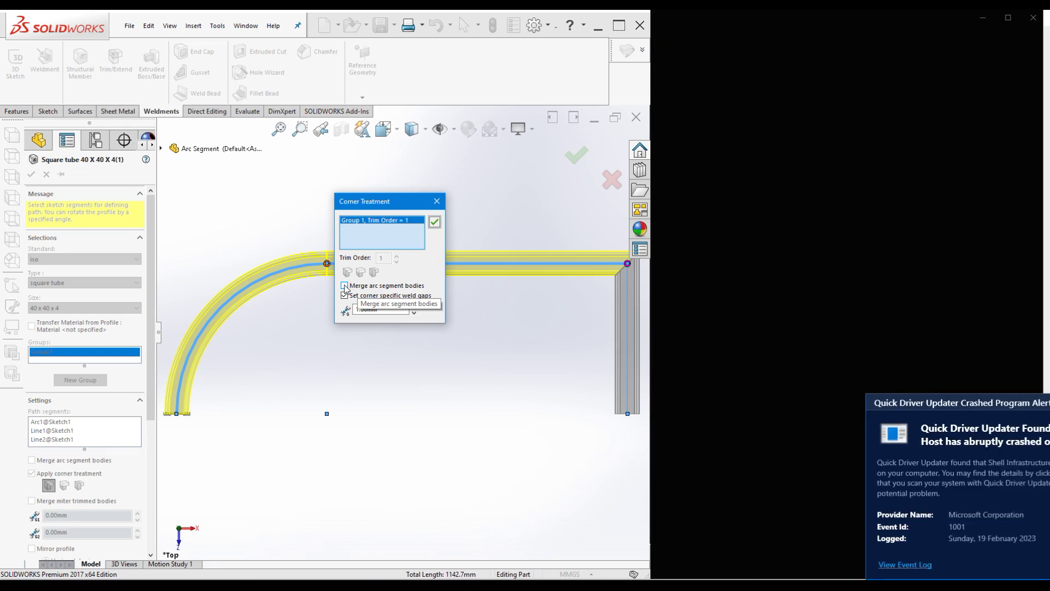
{"action": "left_click", "coordinate": [345, 286]}
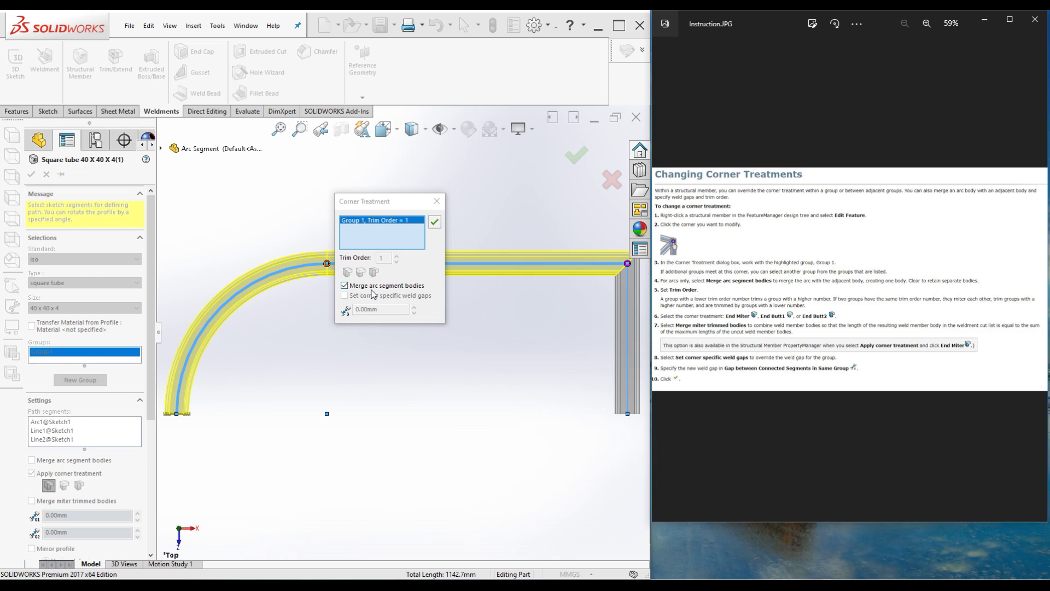
{"action": "left_click", "coordinate": [434, 222]}
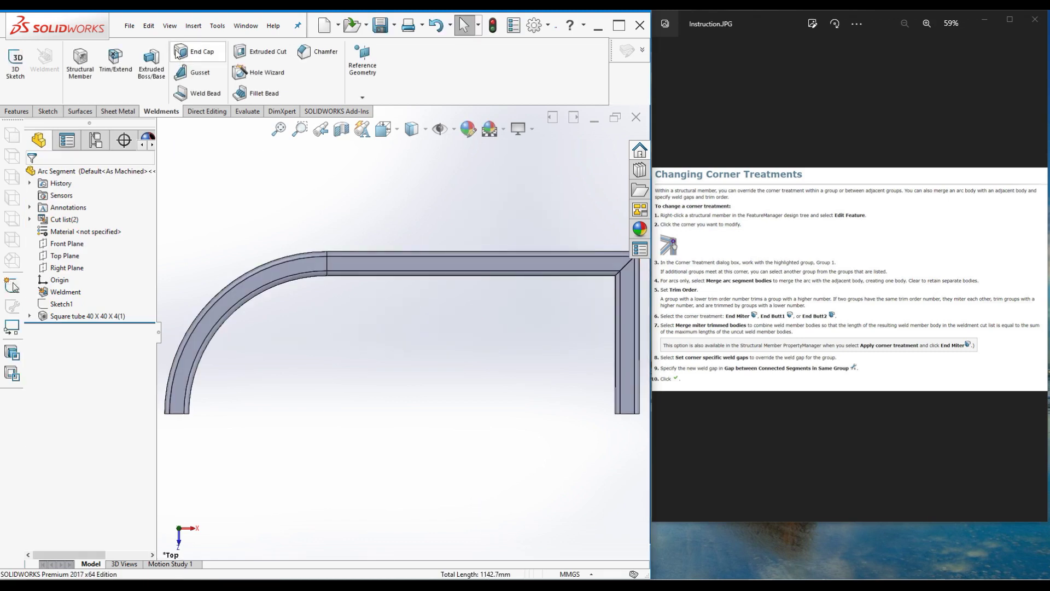
Save the Arc Segment part and check the cut list in its drawing
{"action": "left_click", "coordinate": [381, 27]}
{"action": "left_click", "coordinate": [875, 528]}
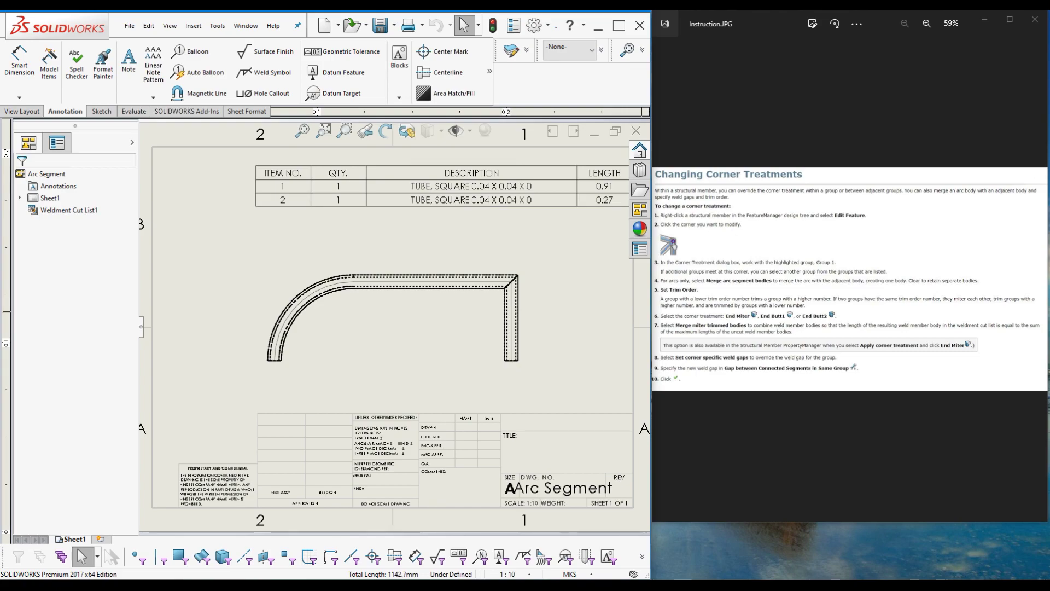
Edit the square tube member again, preview End Butt1 and End Butt2 at the right-angle corner, and settle on End Miter
{"action": "left_click", "coordinate": [753, 570]}
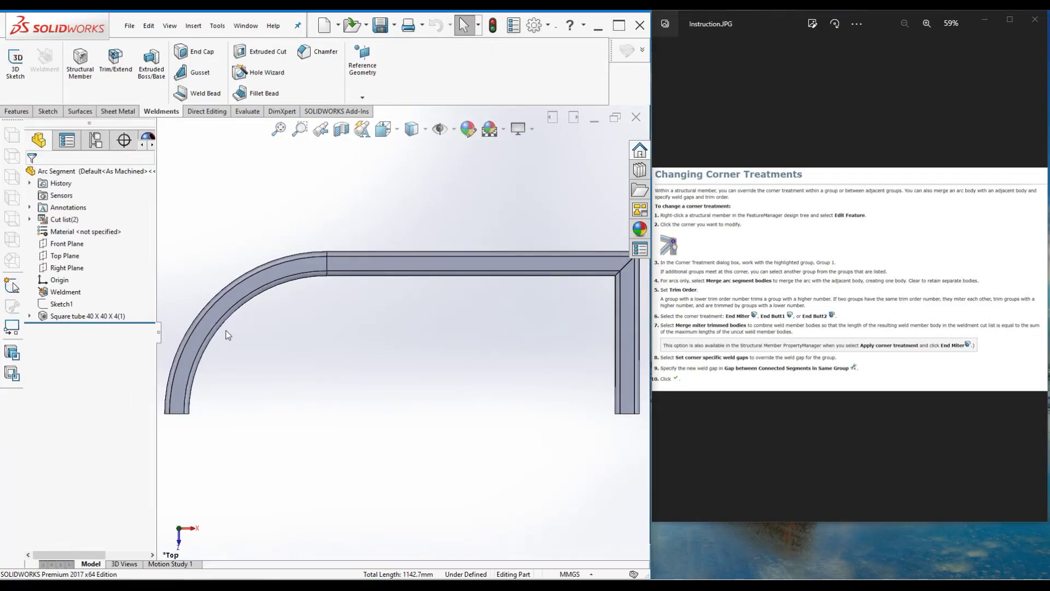
{"action": "left_click", "coordinate": [68, 317]}
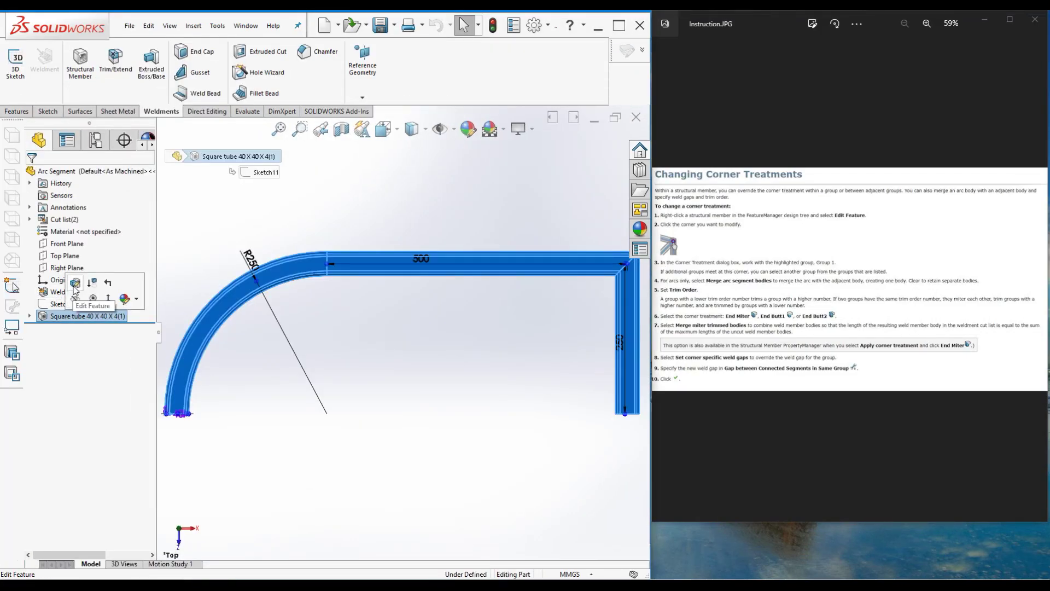
{"action": "left_click", "coordinate": [75, 284]}
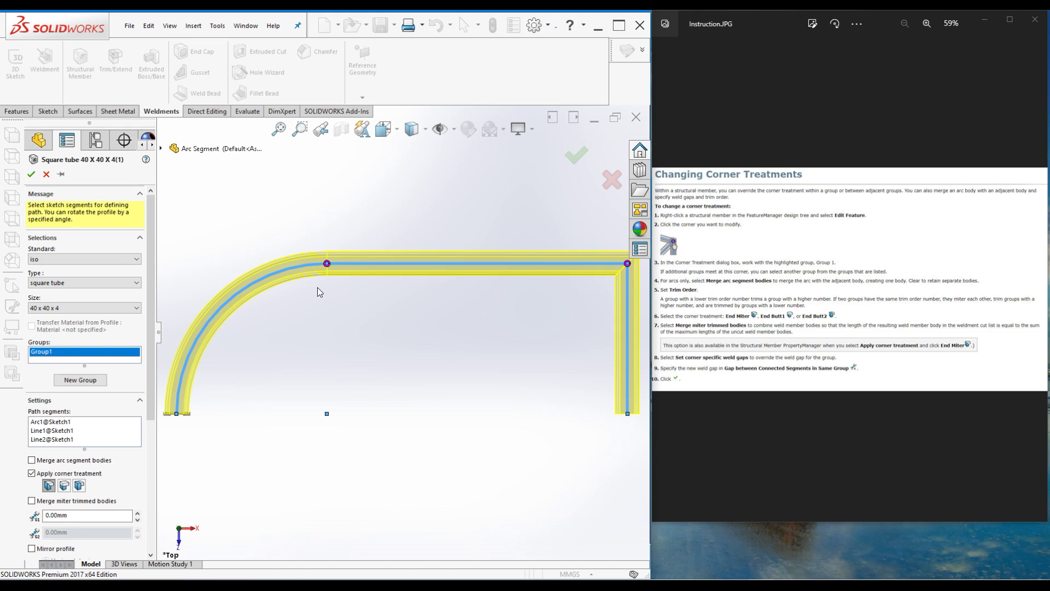
{"action": "left_click", "coordinate": [628, 265]}
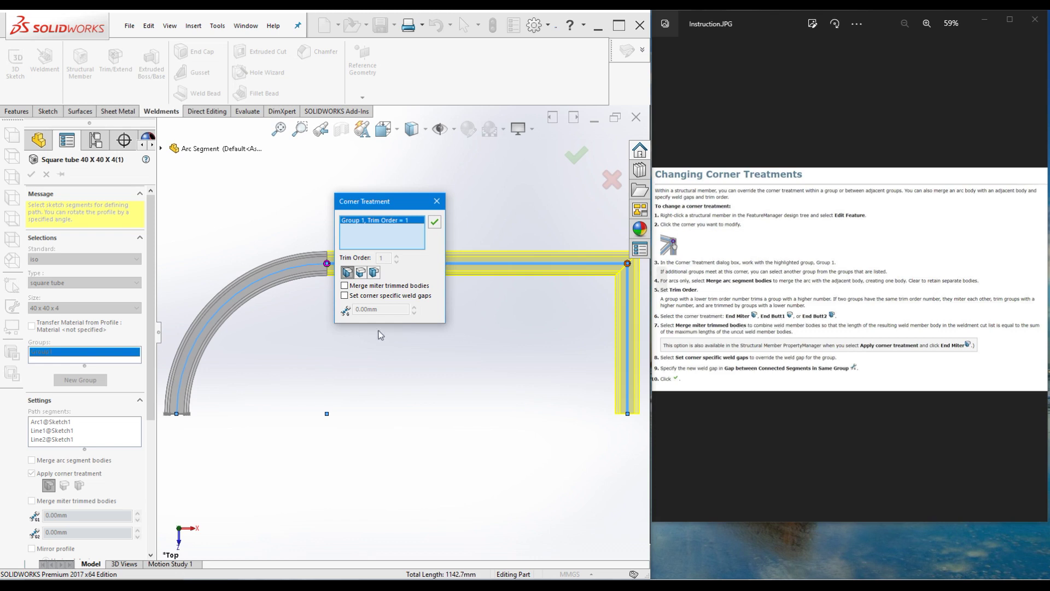
{"action": "left_click", "coordinate": [361, 271]}
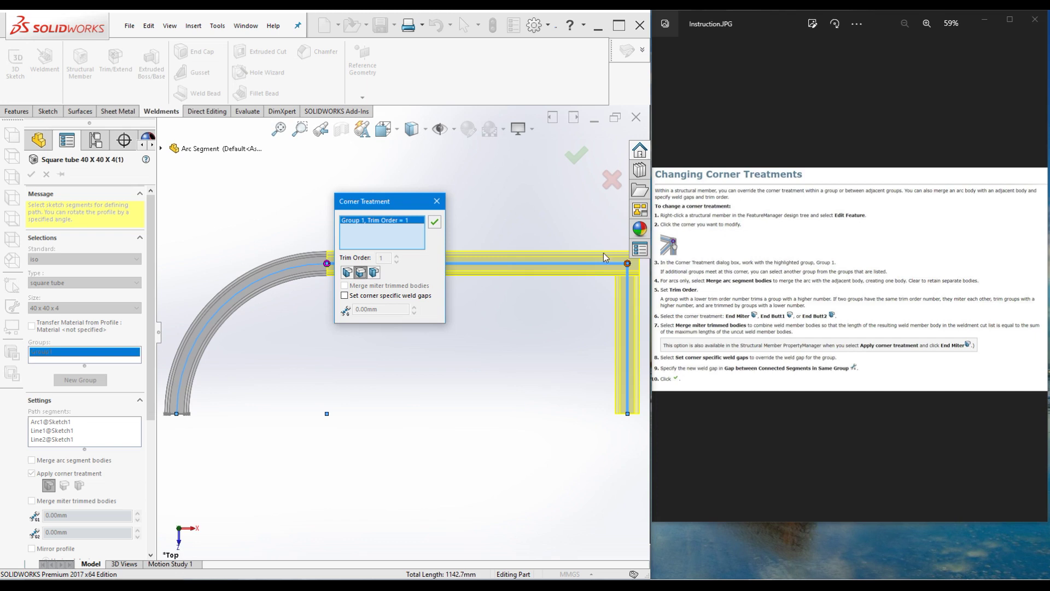
{"action": "left_click", "coordinate": [374, 273]}
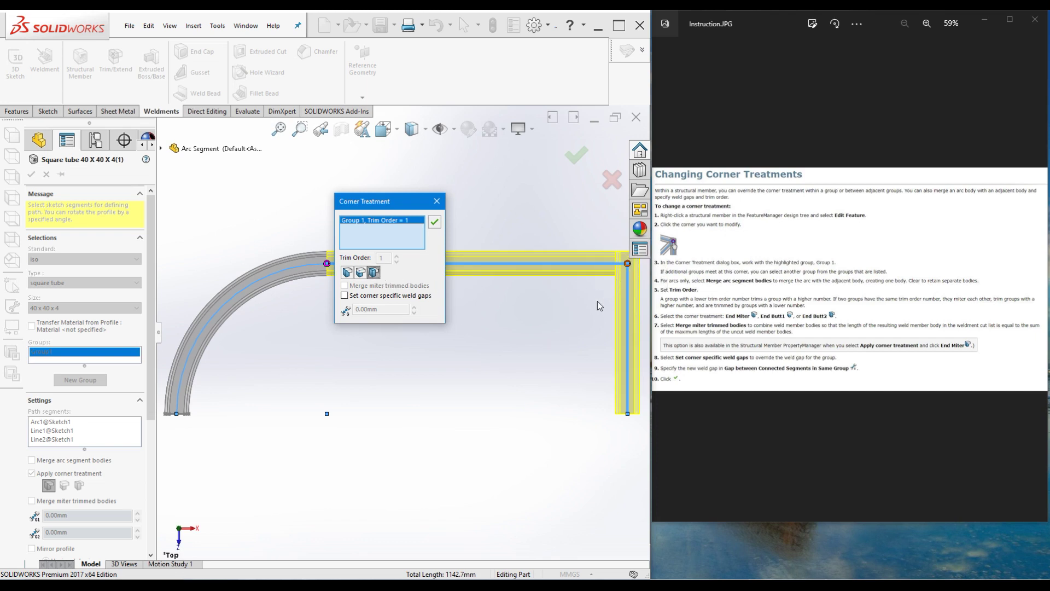
{"action": "left_click", "coordinate": [348, 272]}
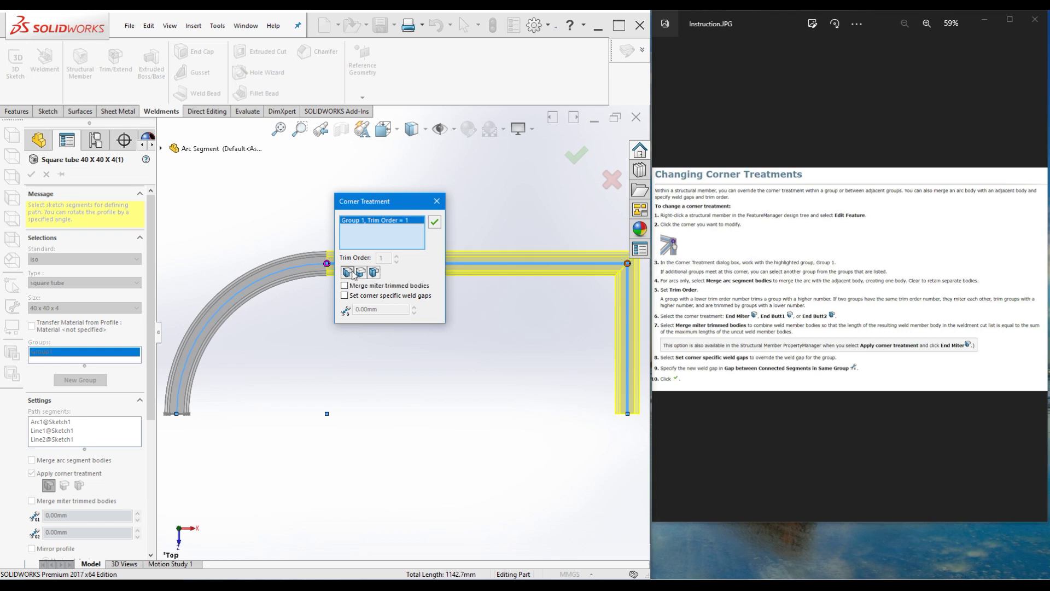
{"action": "left_click", "coordinate": [434, 223]}
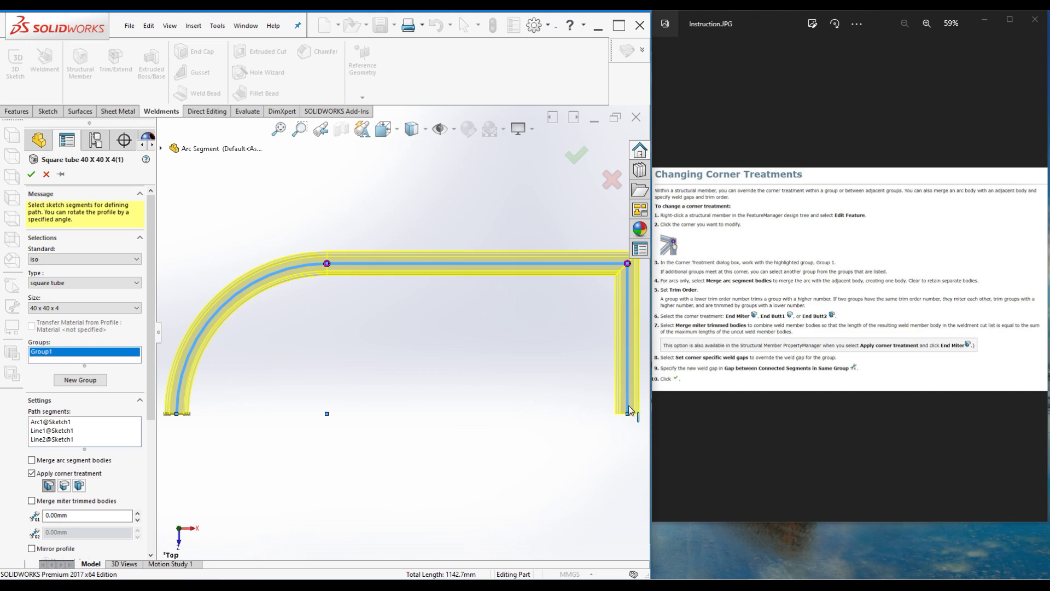
Compare the corner treatment options offered at the right-angle corner with those at the arc-to-line corner
{"action": "left_click", "coordinate": [627, 264]}
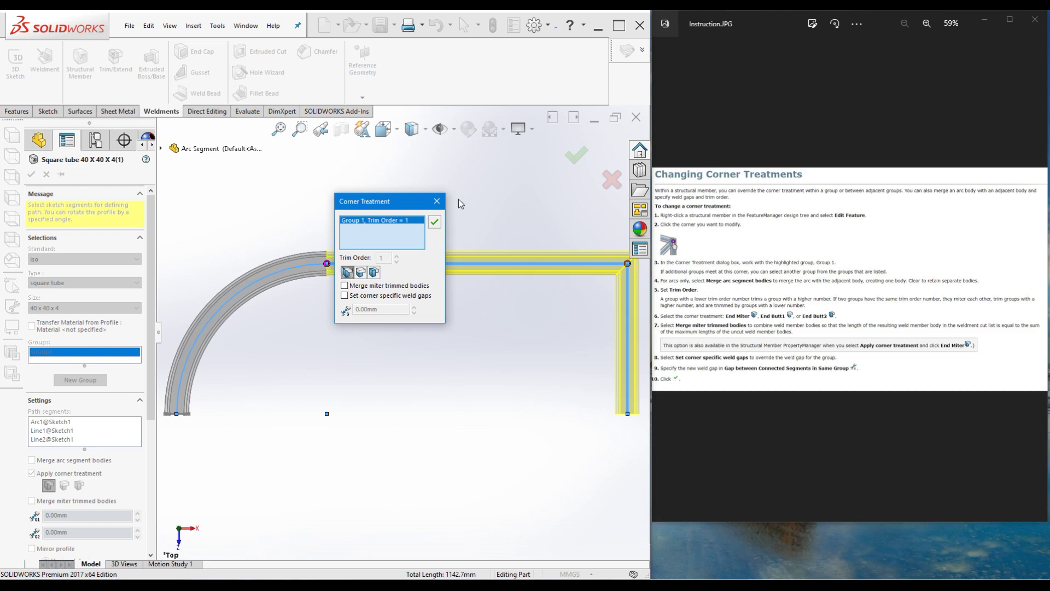
{"action": "left_click", "coordinate": [437, 201]}
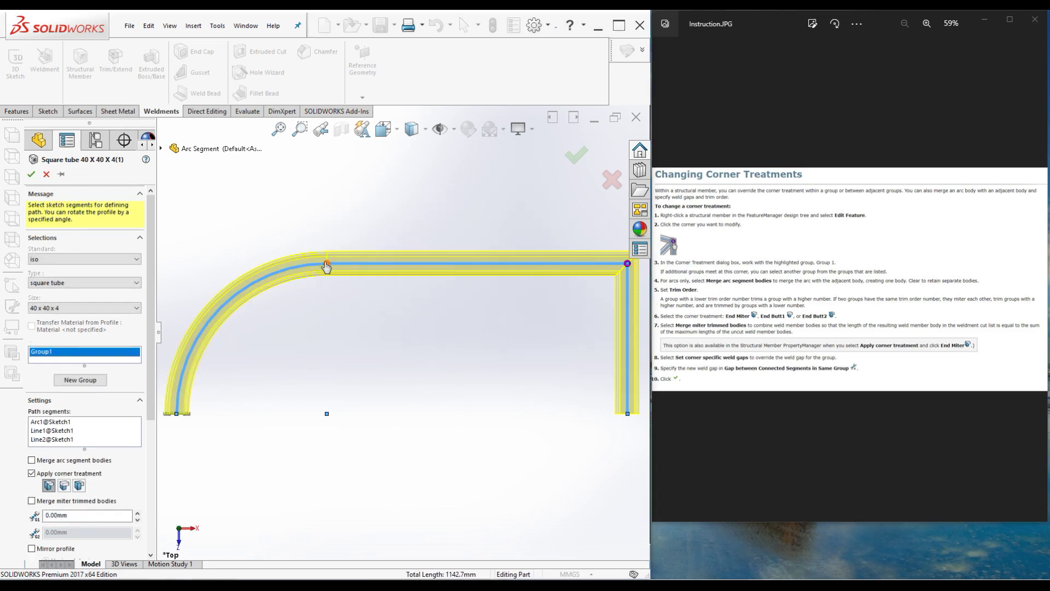
{"action": "left_click", "coordinate": [327, 265]}
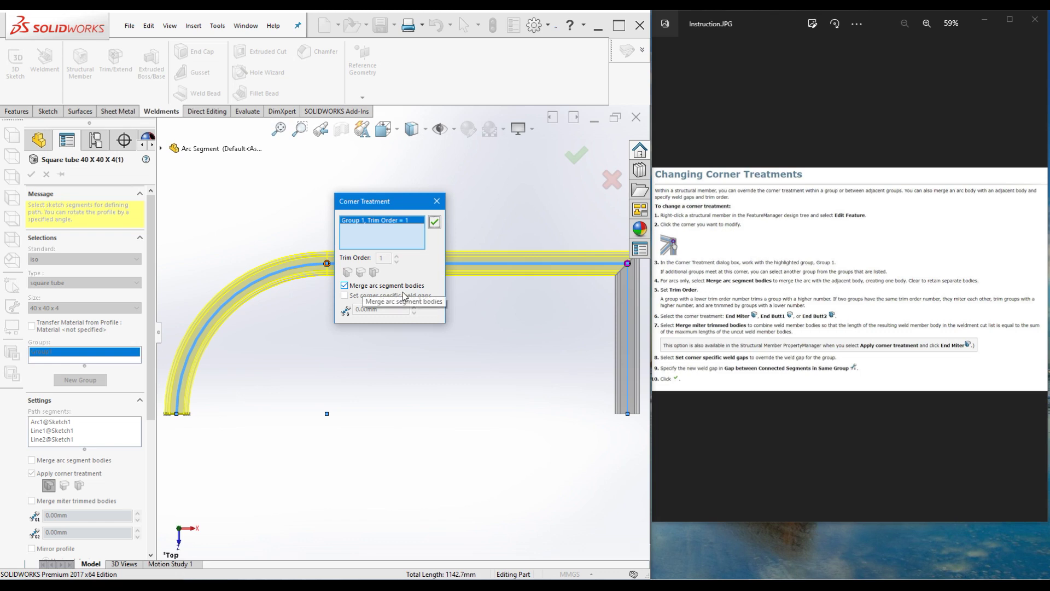
Merge the miter trimmed bodies at the right-angle corner, accept the member edit and check the cut list in the drawing
{"action": "left_click", "coordinate": [621, 265]}
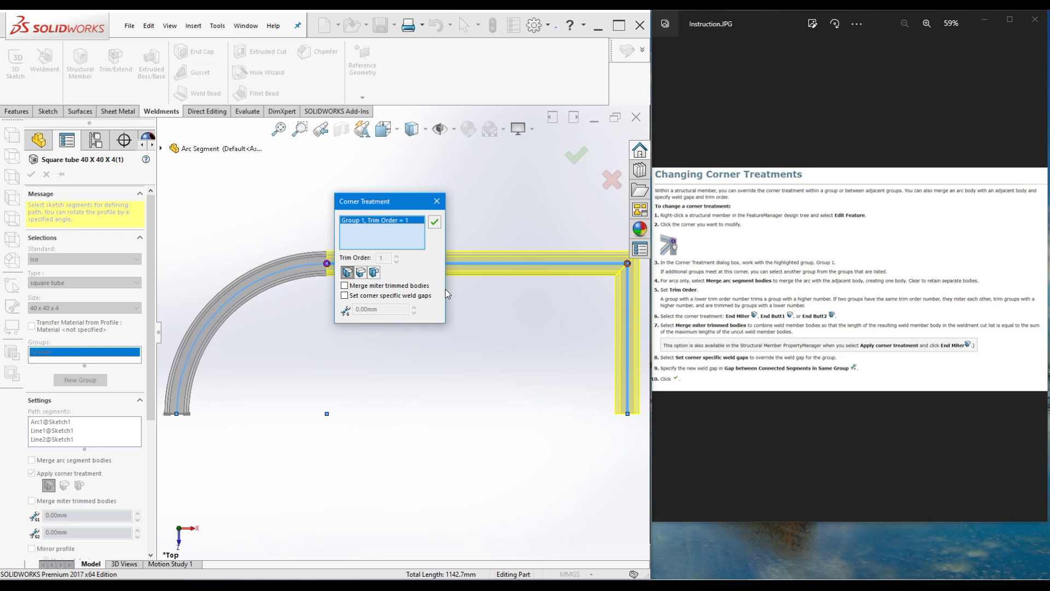
{"action": "left_click", "coordinate": [344, 286]}
{"action": "left_click", "coordinate": [434, 223]}
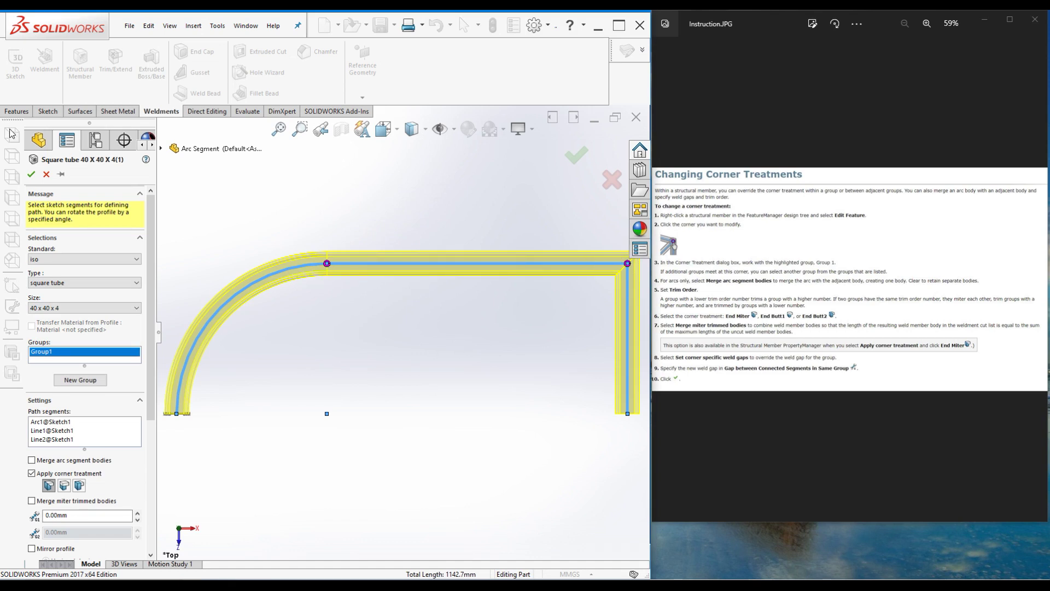
{"action": "left_click", "coordinate": [31, 174]}
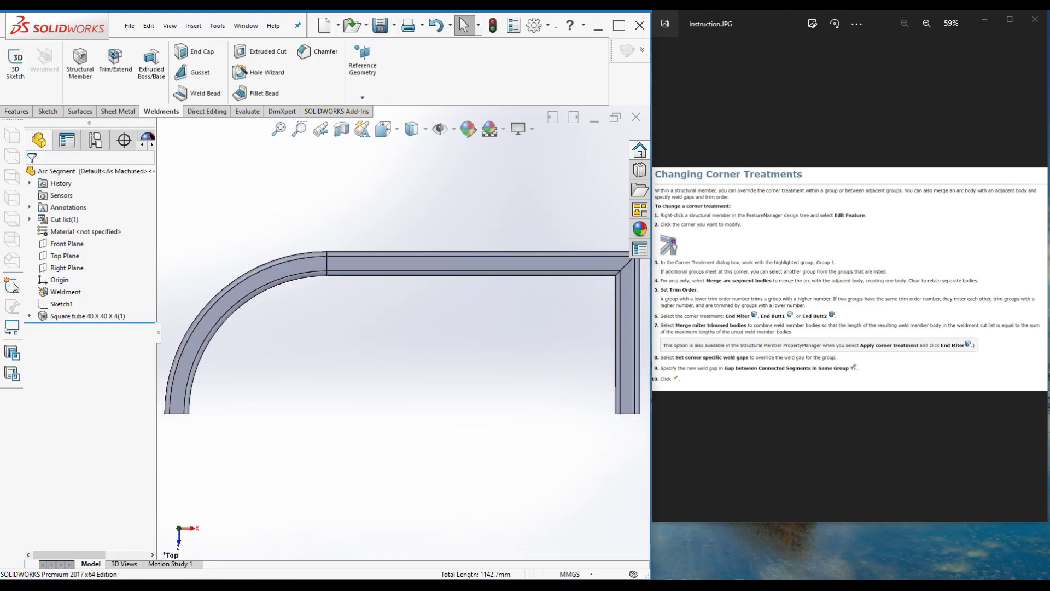
{"action": "mouse_move", "coordinate": [763, 562]}
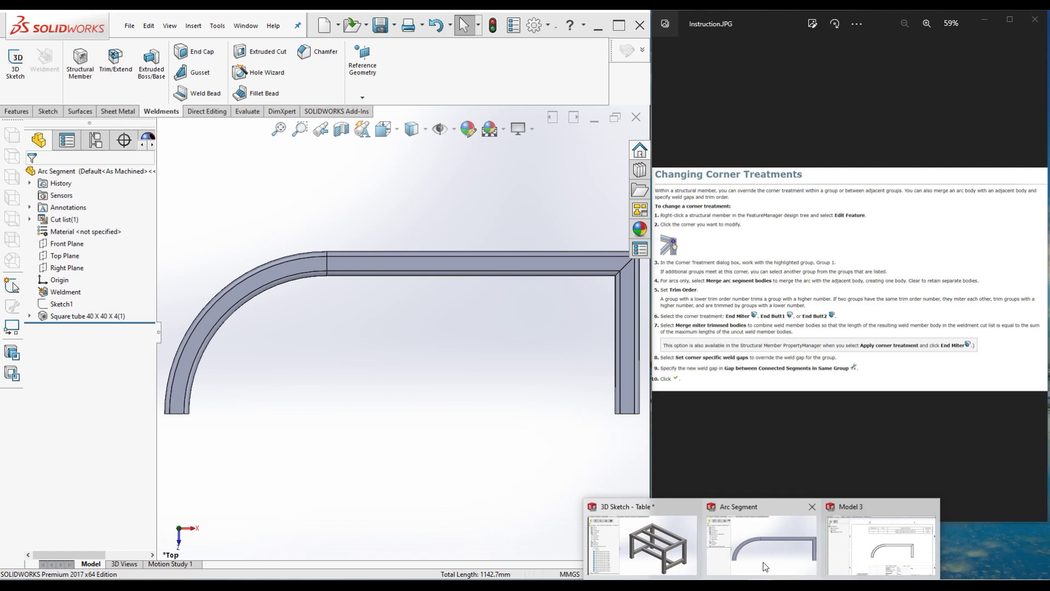
{"action": "left_click", "coordinate": [911, 543]}
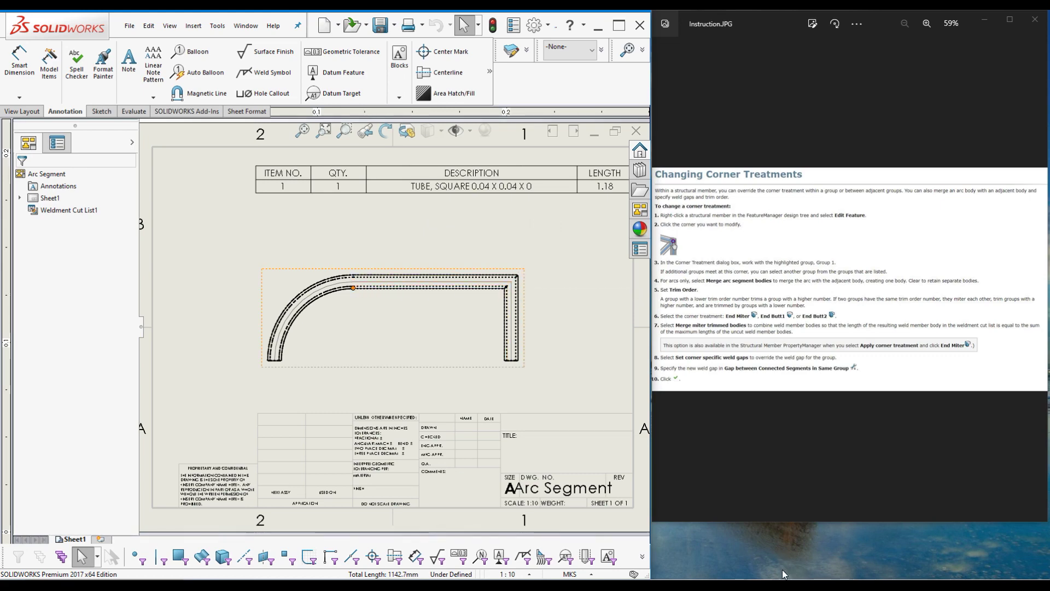
Return to the Arc Segment part and review the square tube's merge and corner treatment settings for Group1, closing the member edit without changes
{"action": "mouse_move", "coordinate": [766, 574]}
{"action": "left_click", "coordinate": [763, 528]}
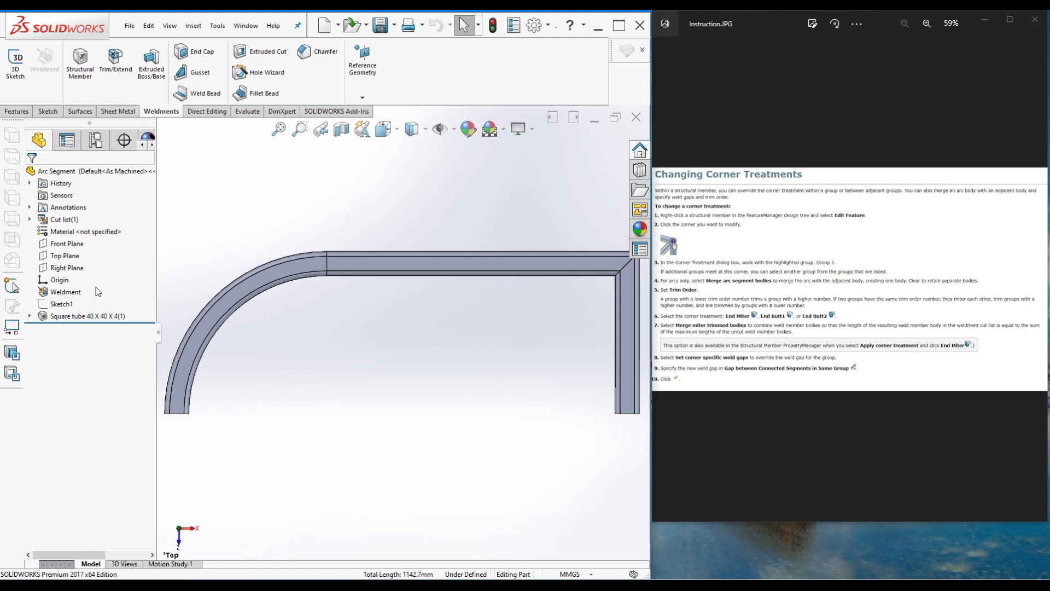
{"action": "left_click", "coordinate": [80, 316]}
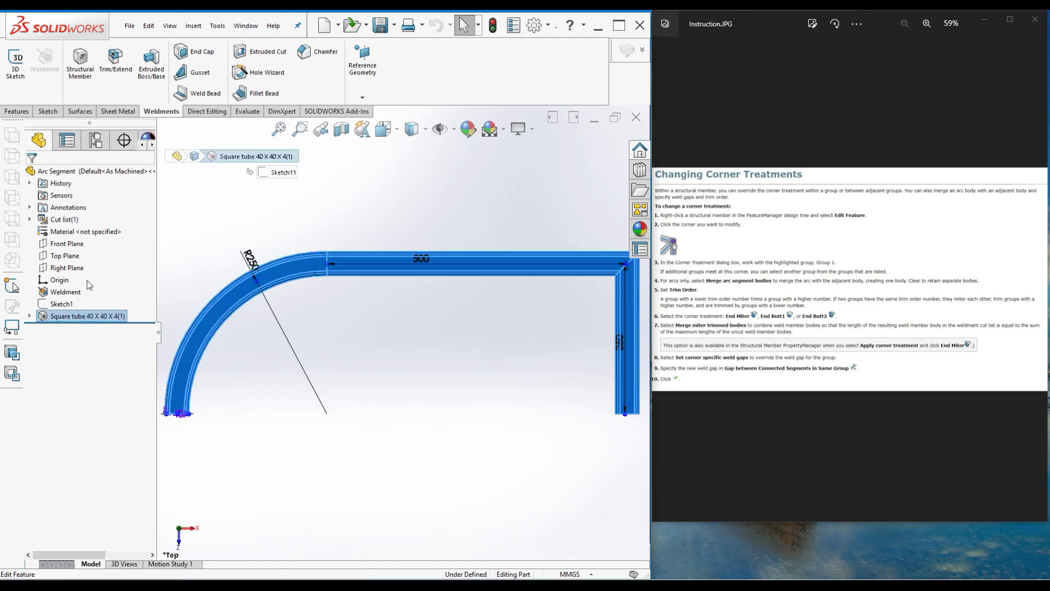
{"action": "left_click", "coordinate": [88, 285]}
{"action": "scroll", "coordinate": [101, 459], "scroll_direction": "down", "scroll_amount": 3}
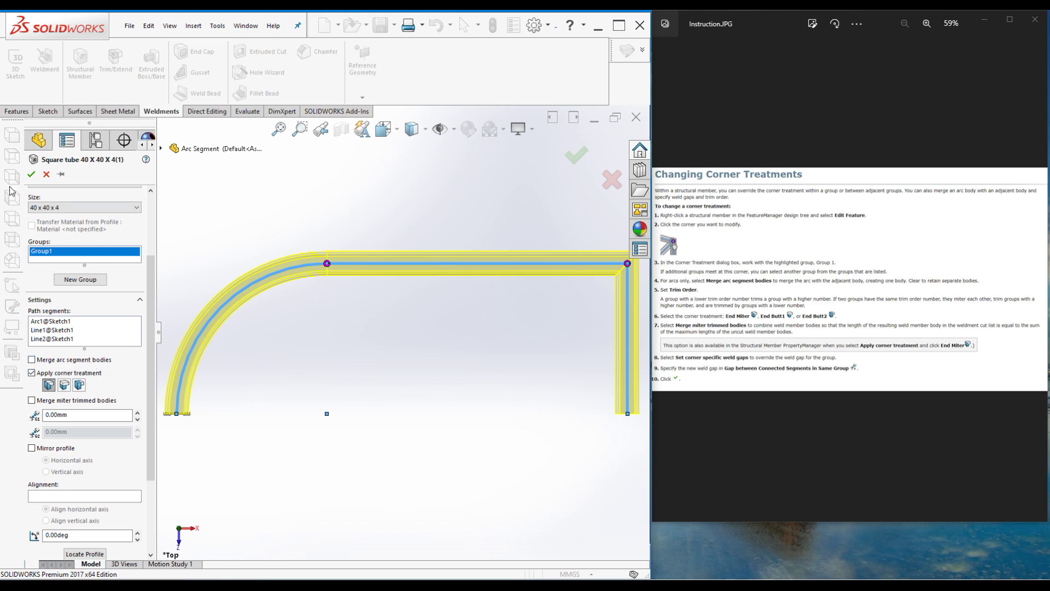
{"action": "left_click", "coordinate": [32, 174]}
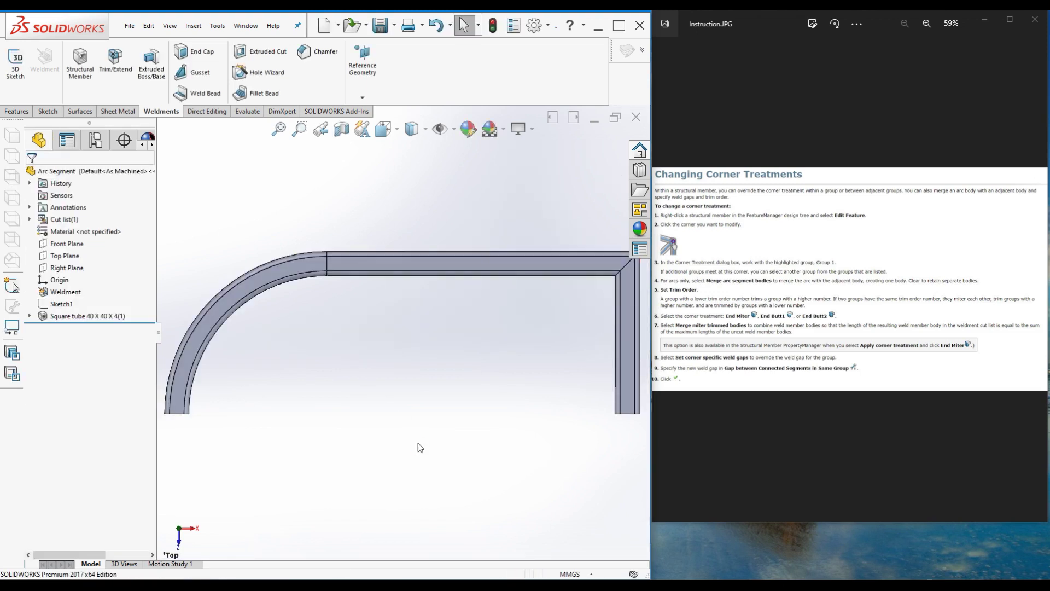
Switch to the 3D Sketch - Table part and review the settings of its square tube member's Group1, leaving them as they are
{"action": "mouse_move", "coordinate": [762, 585]}
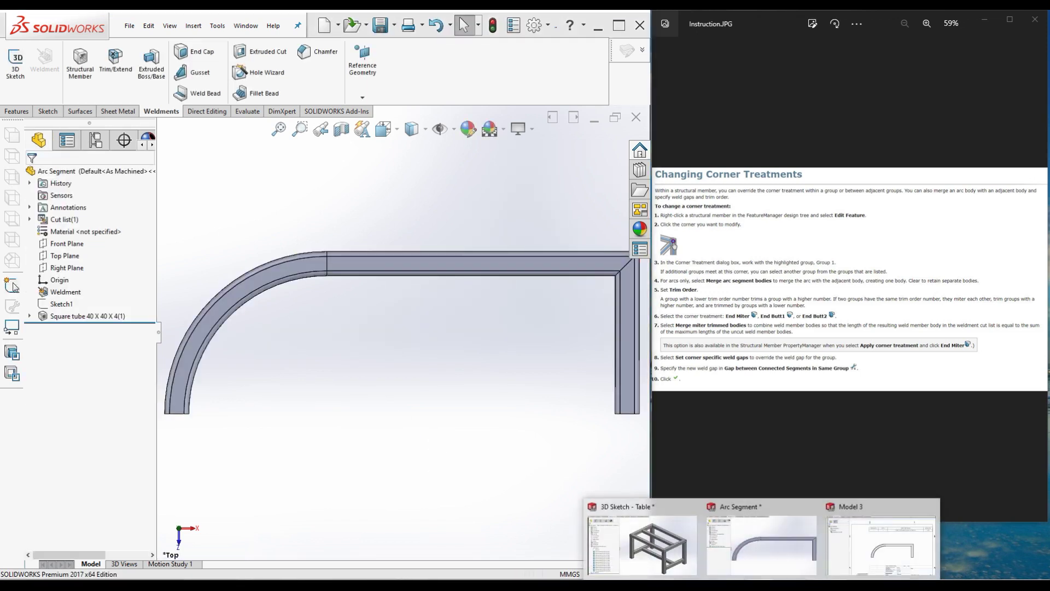
{"action": "left_click", "coordinate": [637, 533]}
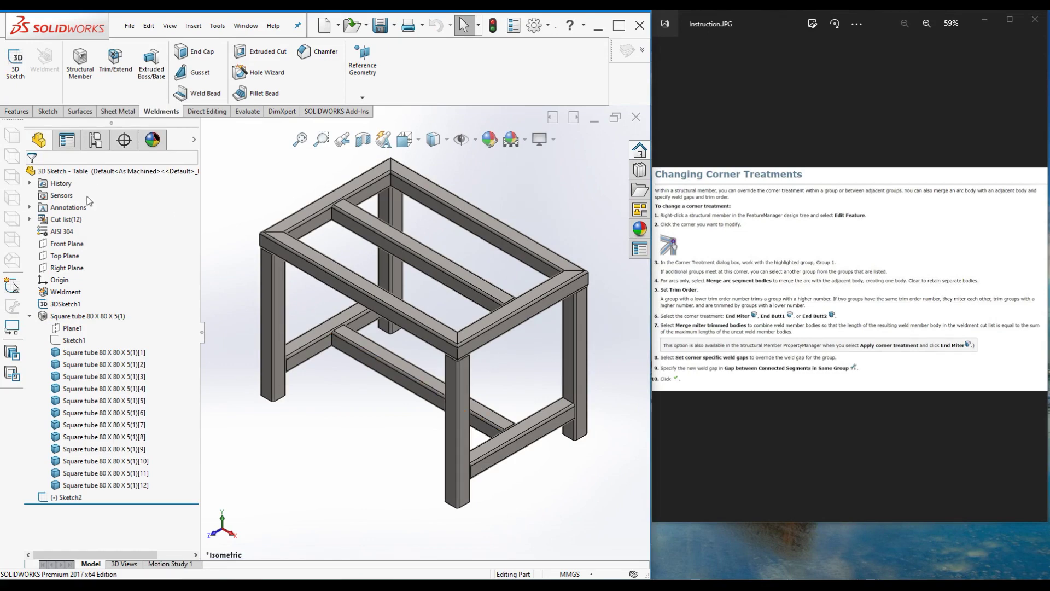
{"action": "left_click", "coordinate": [79, 317]}
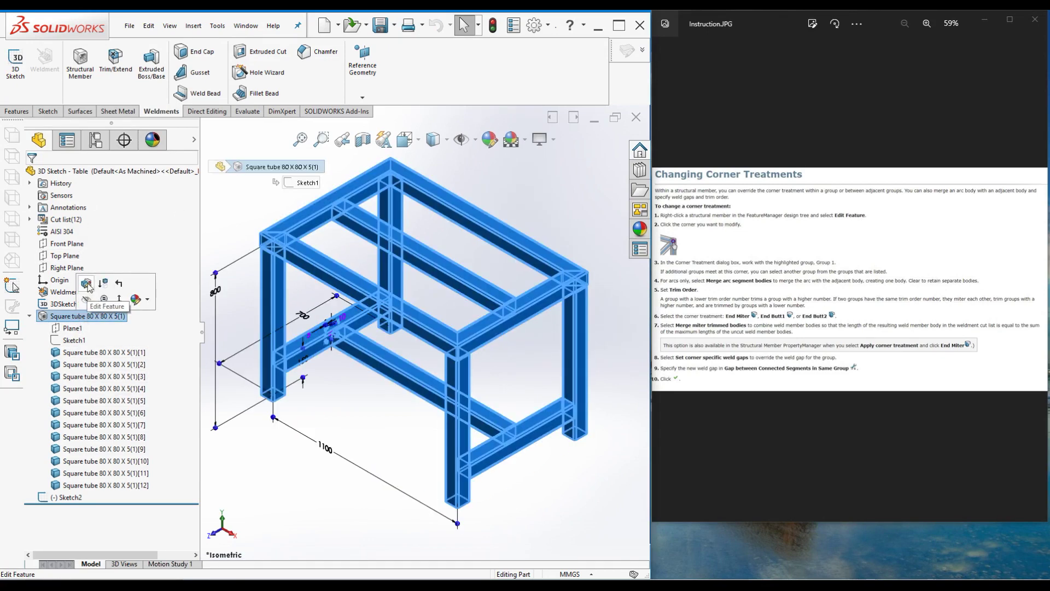
{"action": "left_click", "coordinate": [85, 283]}
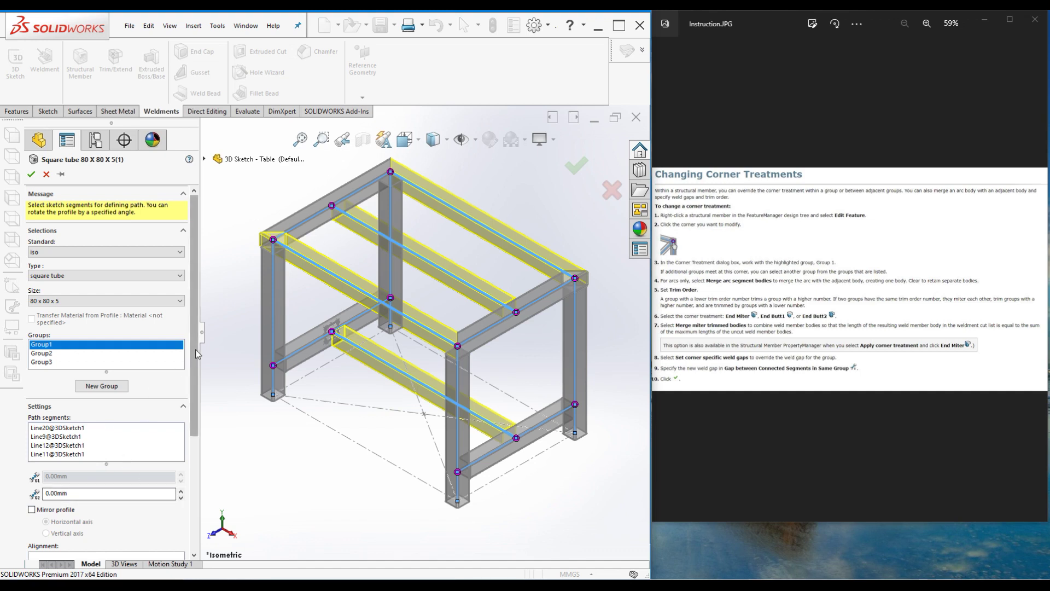
{"action": "scroll", "coordinate": [189, 473], "scroll_direction": "down", "scroll_amount": 5}
{"action": "scroll", "coordinate": [189, 473], "scroll_direction": "up", "scroll_amount": 5}
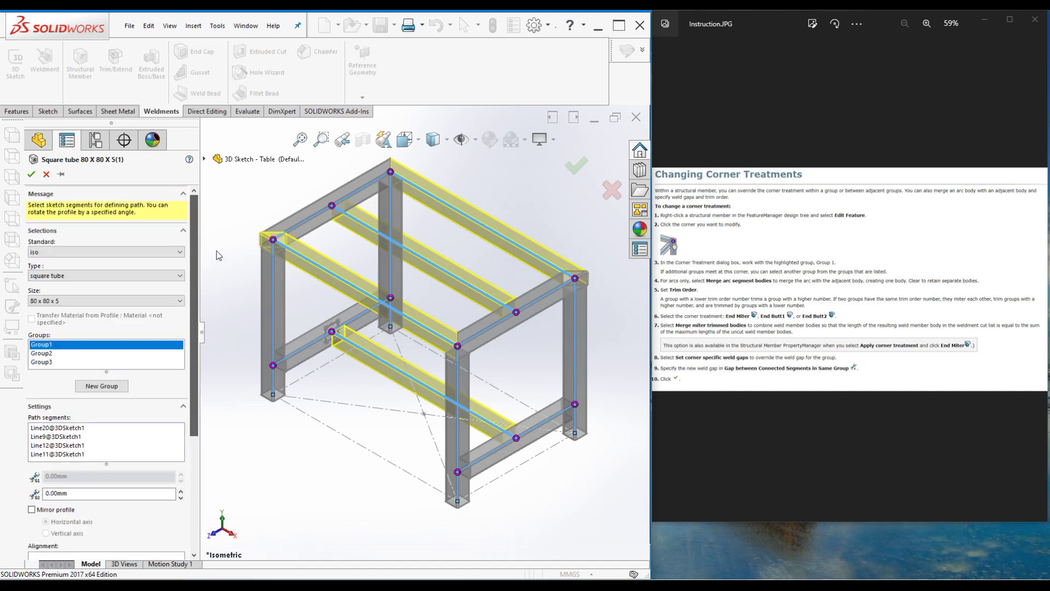
{"action": "left_click", "coordinate": [31, 174]}
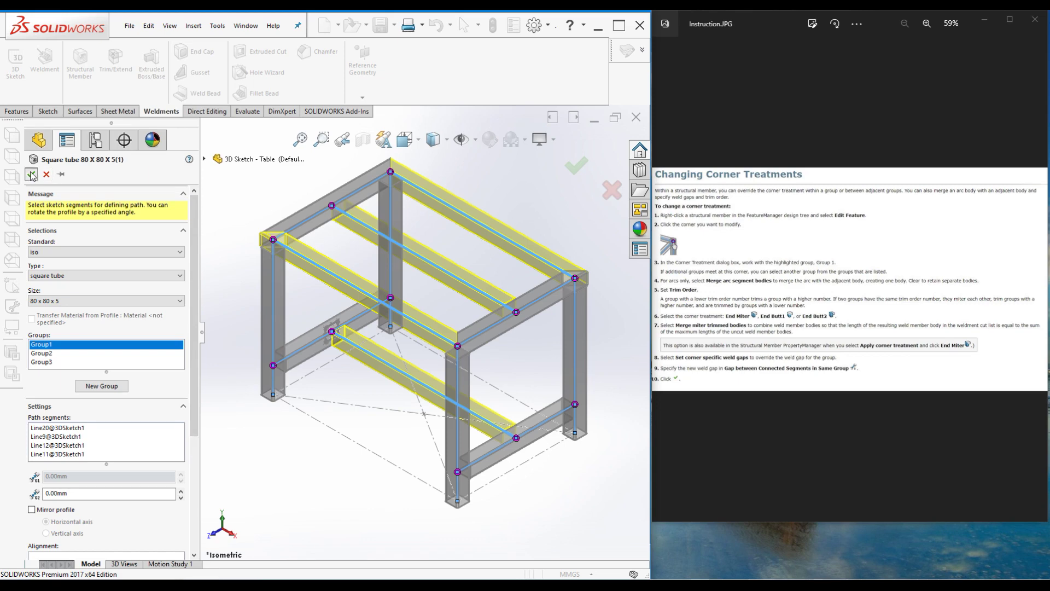